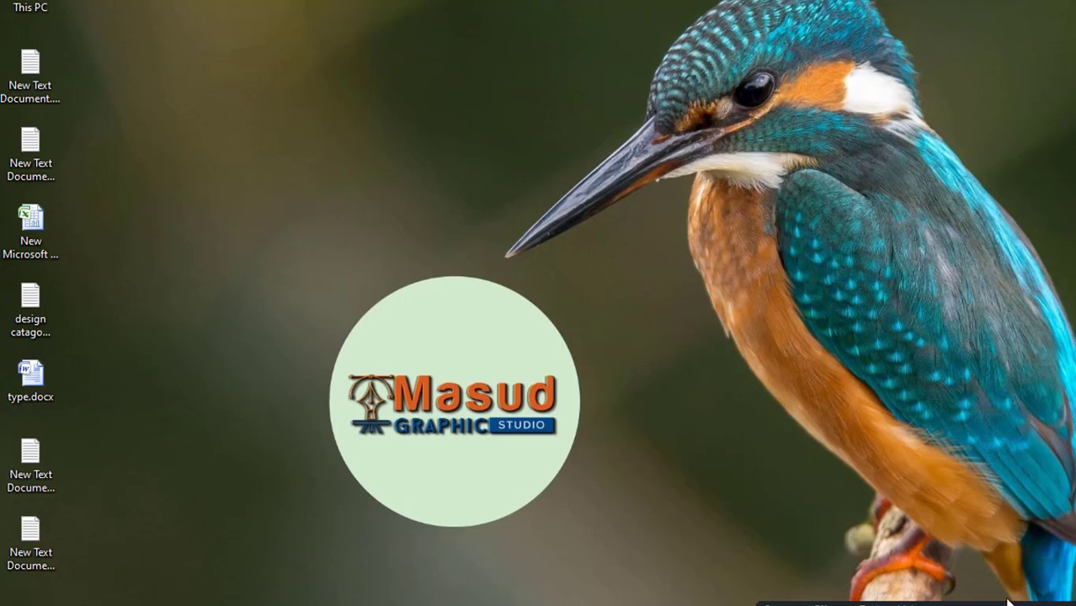
Start a new document and set its width to 1000 px and its height to 100 px
{"action": "mouse_move", "coordinate": [1007, 601]}
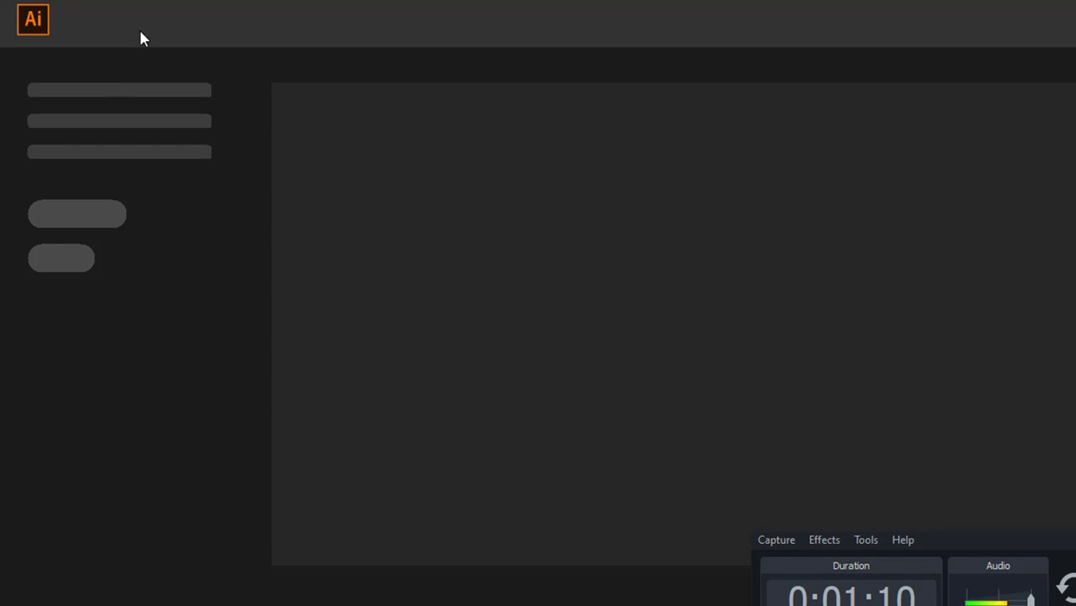
{"action": "left_click", "coordinate": [87, 4]}
{"action": "left_click", "coordinate": [107, 4]}
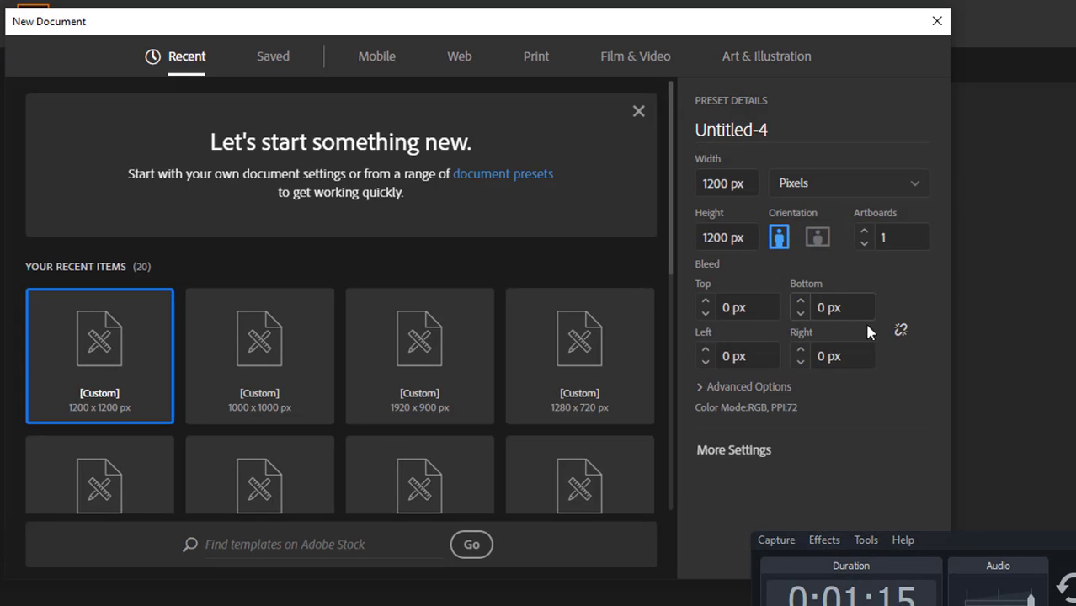
{"action": "left_click_drag", "start_coordinate": [930, 540], "coordinate": [949, 604]}
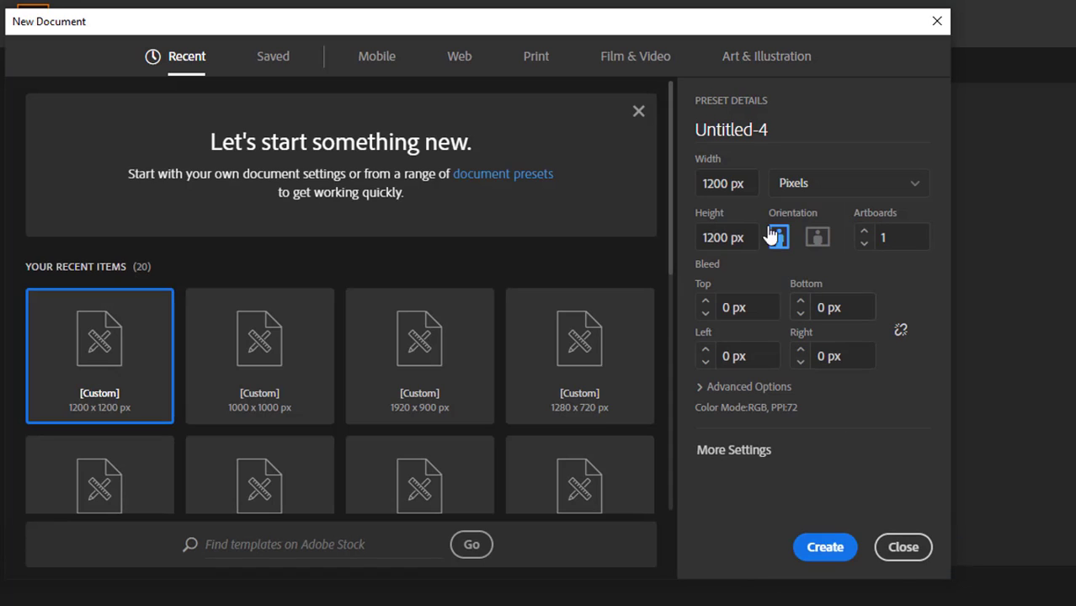
{"action": "left_click_drag", "start_coordinate": [747, 185], "coordinate": [683, 192]}
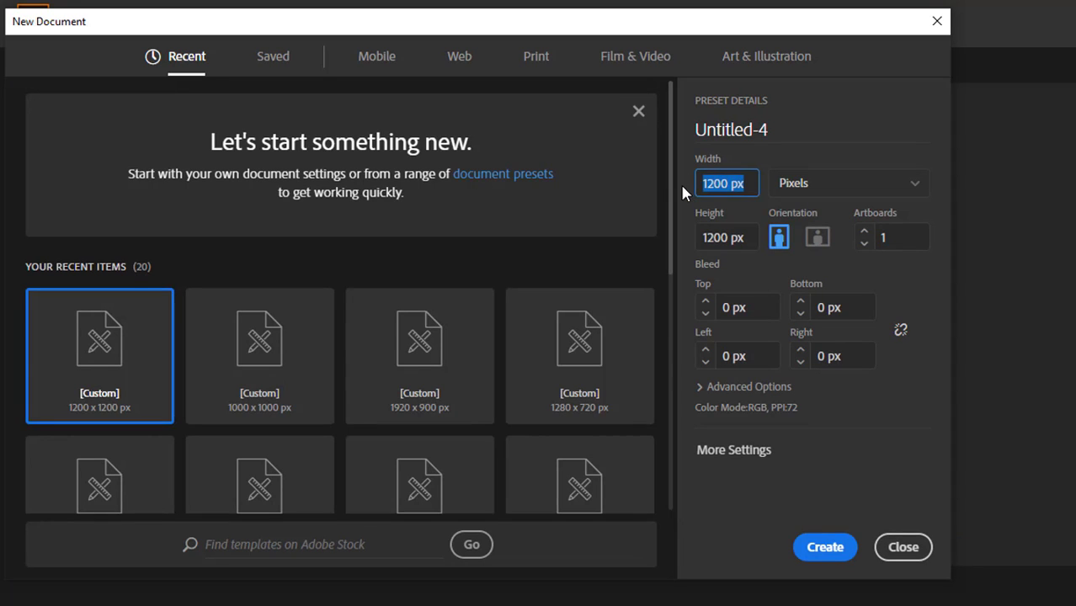
{"action": "type", "text": "1000"}
{"action": "left_click_drag", "start_coordinate": [760, 234], "coordinate": [686, 233]}
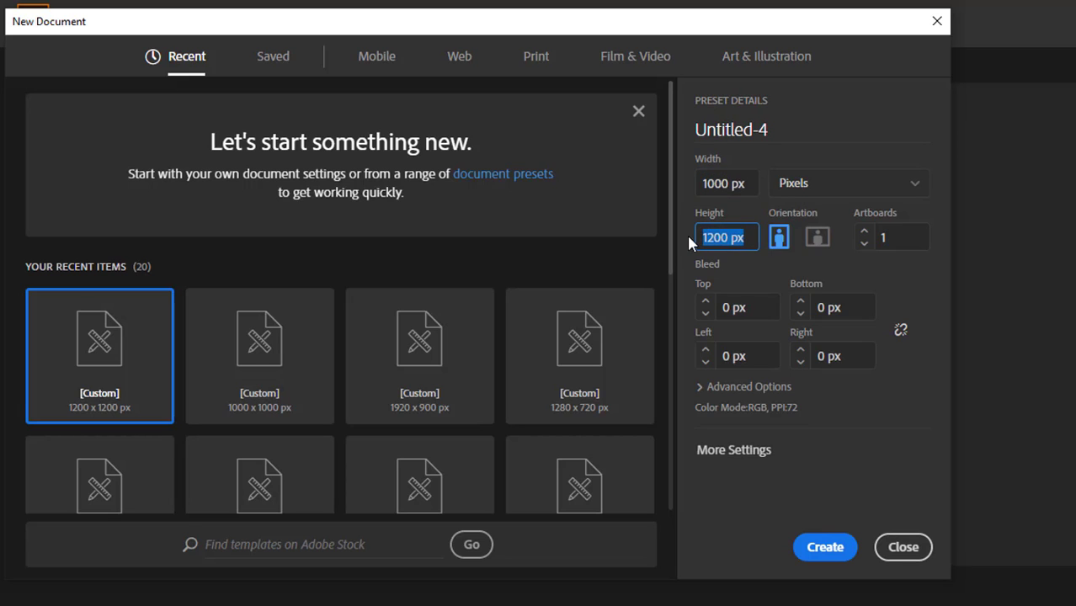
{"action": "type", "text": "100"}
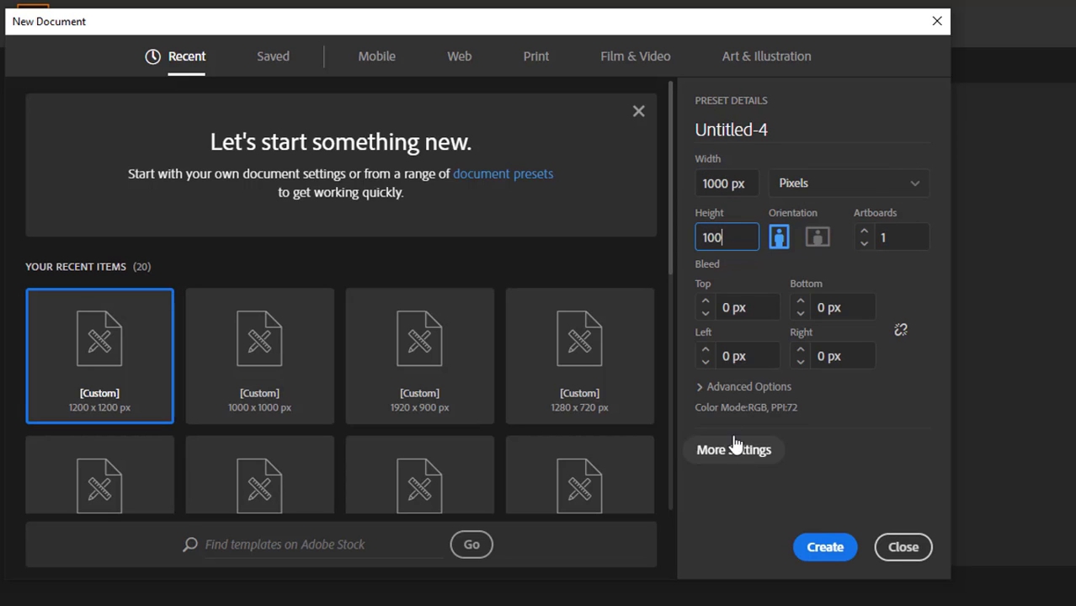
Set the new document's raster effects to High (300 ppi) in the advanced options
{"action": "left_click", "coordinate": [713, 388]}
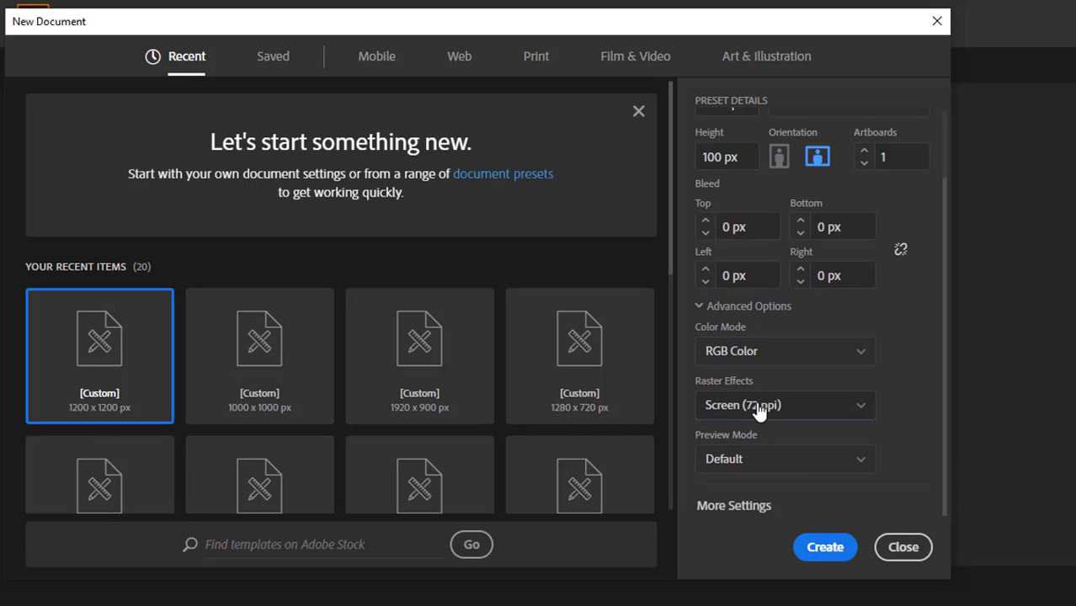
{"action": "left_click", "coordinate": [764, 405]}
{"action": "left_click", "coordinate": [763, 435]}
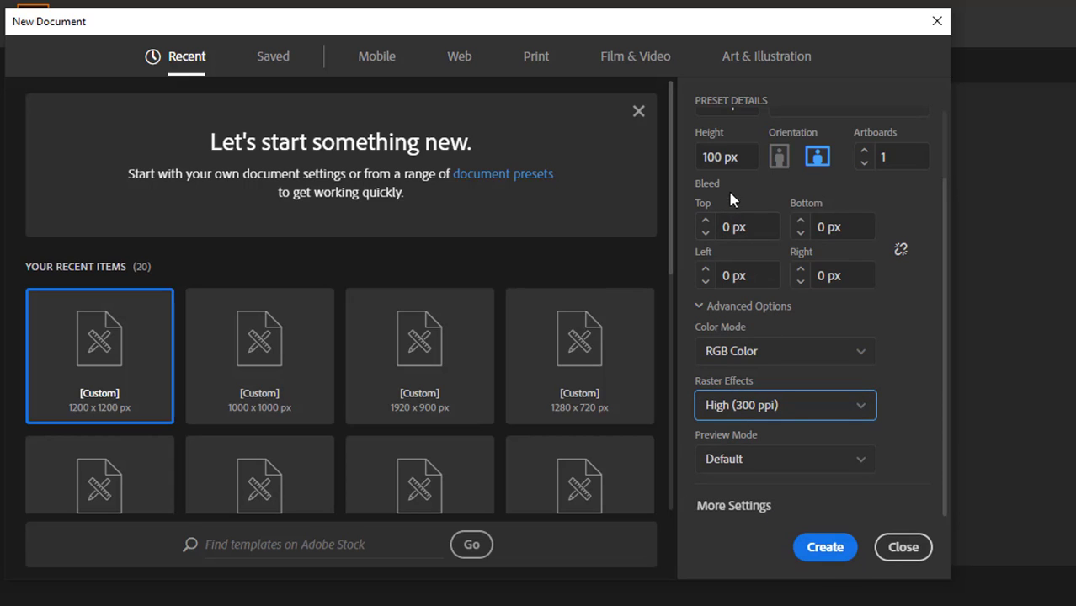
Set the document height to 1000 px and create the document
{"action": "left_click", "coordinate": [722, 158]}
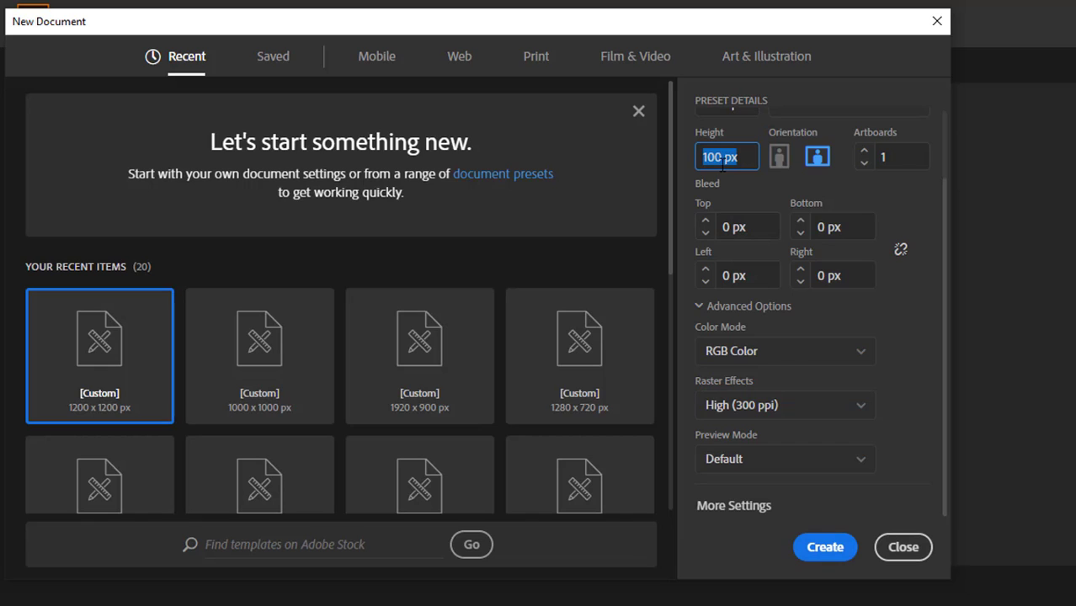
{"action": "left_click", "coordinate": [722, 163]}
{"action": "type", "text": "0"}
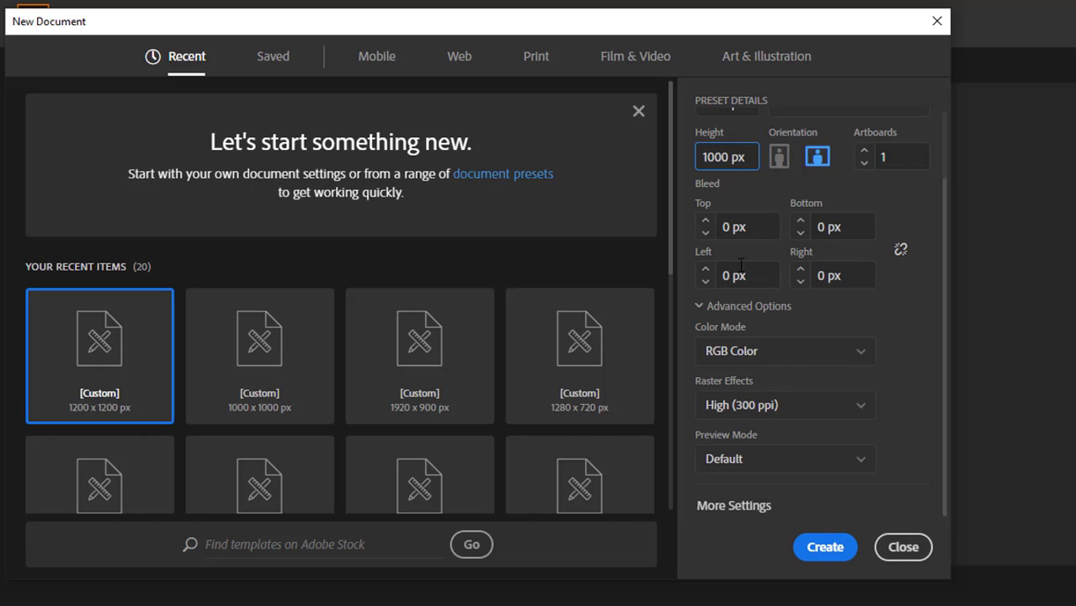
{"action": "scroll", "coordinate": [732, 207], "scroll_direction": "up", "scroll_amount": 2}
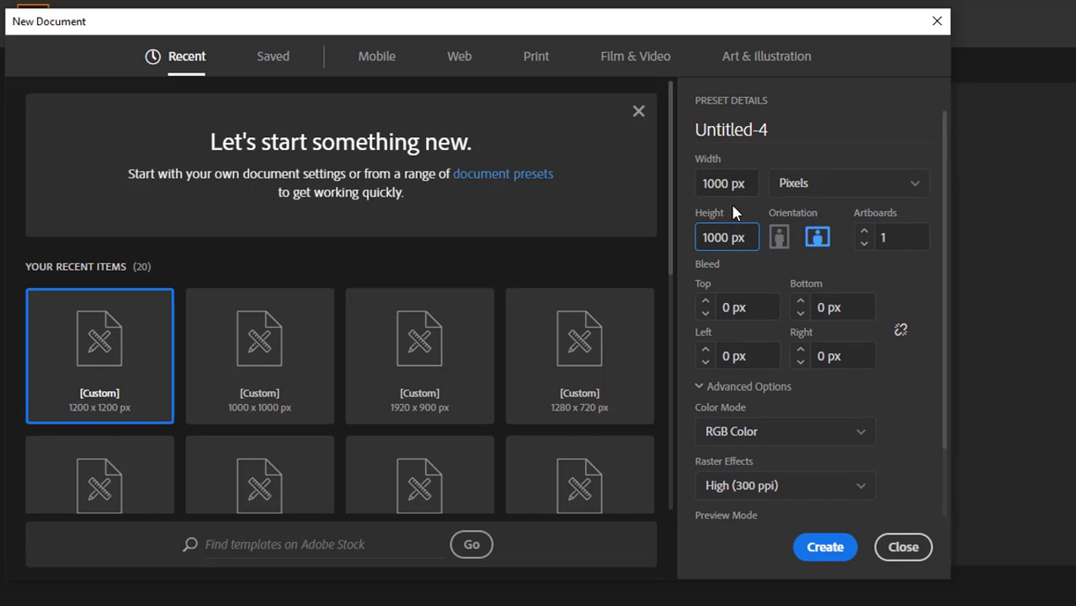
{"action": "left_click", "coordinate": [816, 547]}
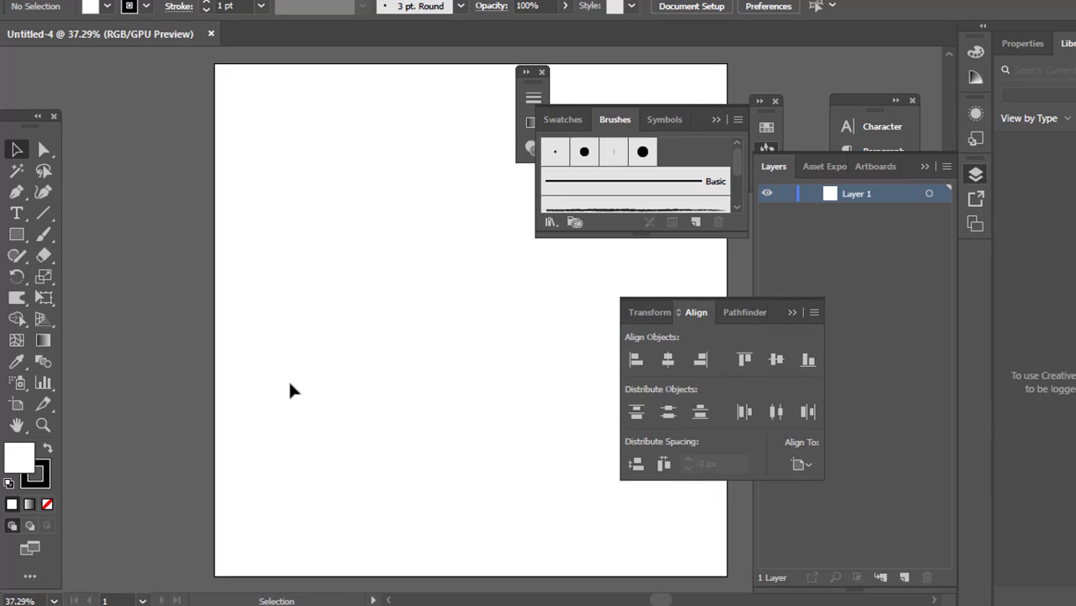
Collapse the Brushes and Align panels to clear the workspace around the artboard
{"action": "scroll", "coordinate": [206, 319], "scroll_direction": "down", "scroll_amount": 2, "text": "alt"}
{"action": "scroll", "coordinate": [206, 318], "scroll_direction": "right", "scroll_amount": 3}
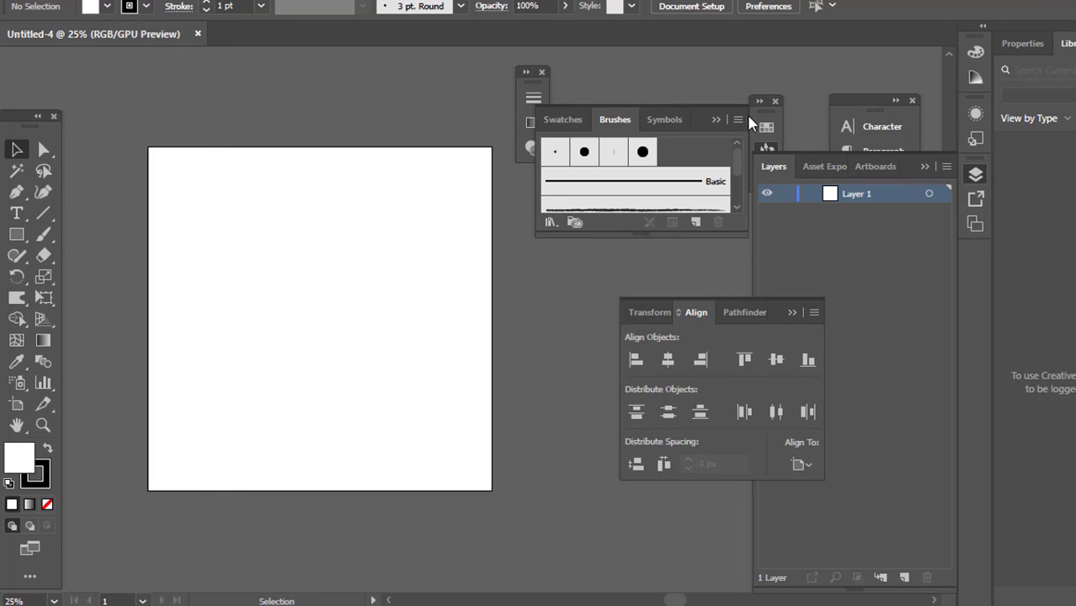
{"action": "left_click", "coordinate": [718, 120]}
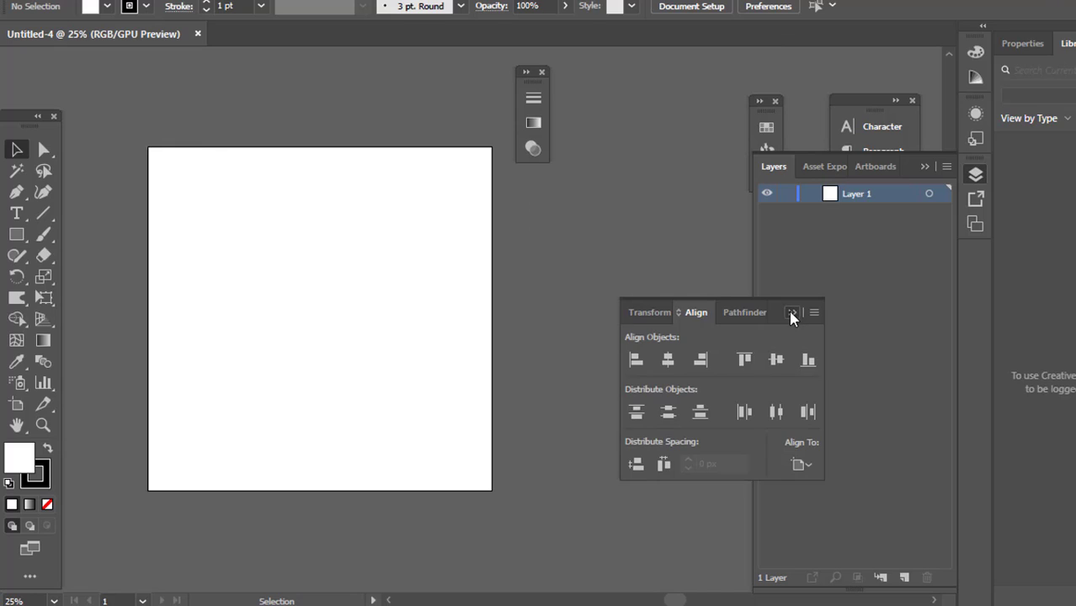
{"action": "left_click", "coordinate": [789, 309]}
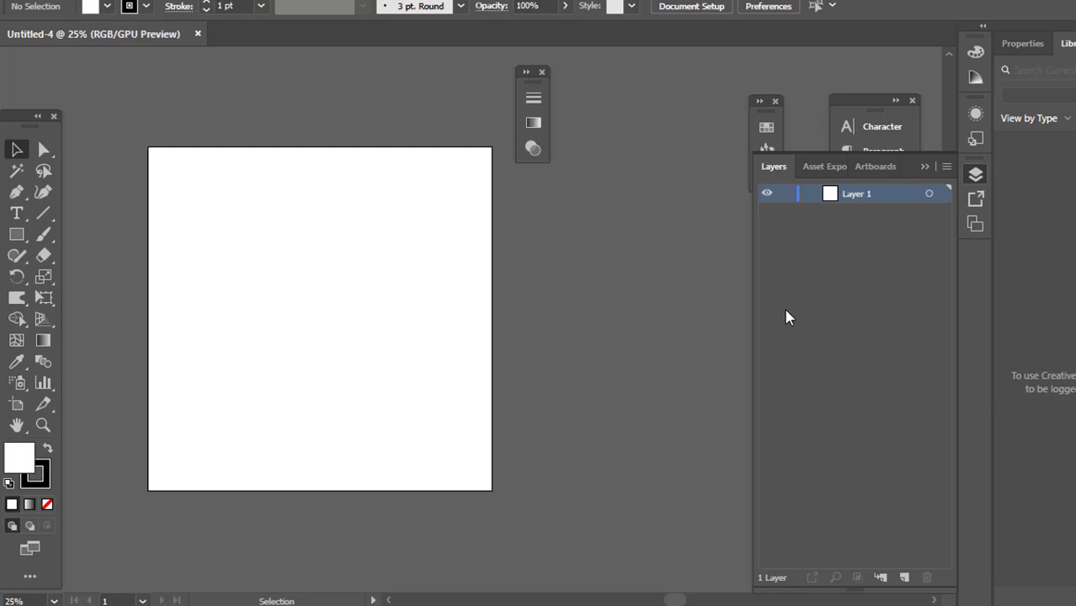
Draw a vertical line segment about 1389 px long, running past the upper and lower edges of the artboard
{"action": "left_click", "coordinate": [47, 217]}
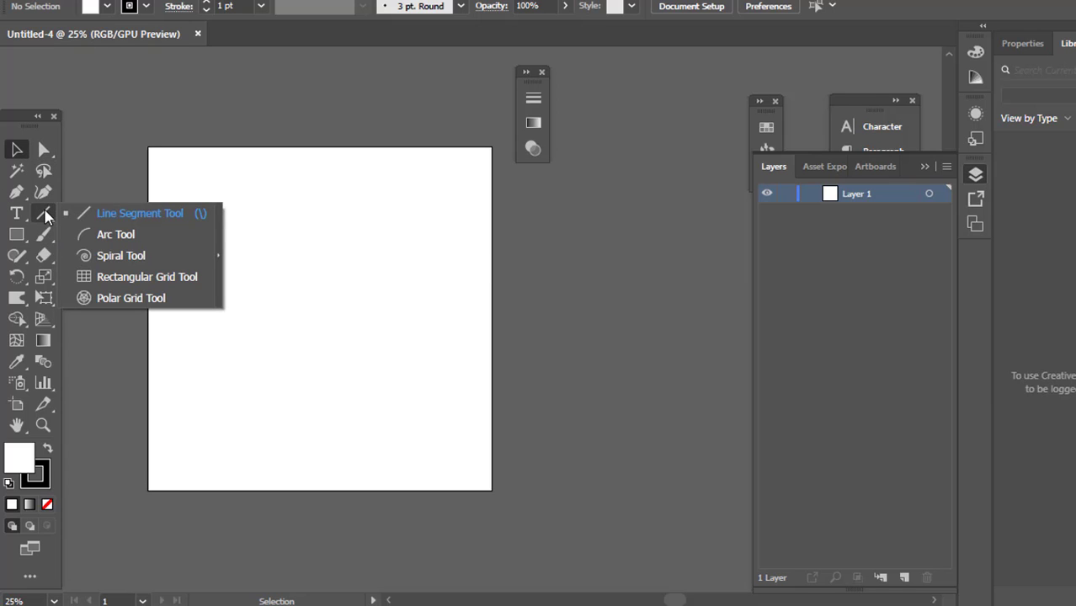
{"action": "left_click", "coordinate": [95, 215]}
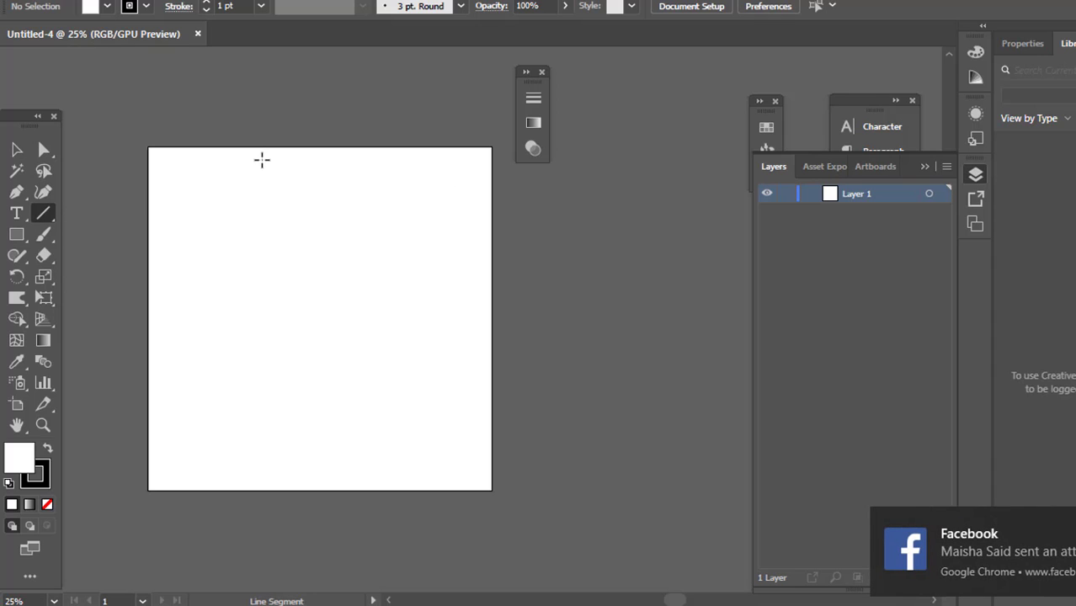
{"action": "scroll", "coordinate": [261, 160], "scroll_direction": "down", "scroll_amount": 1}
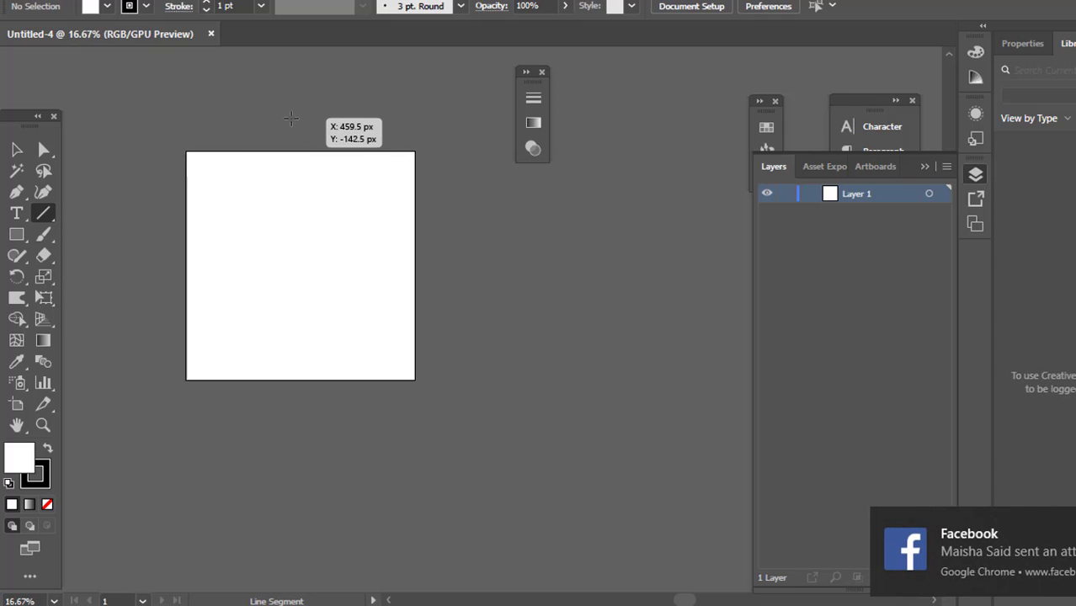
{"action": "left_click_drag", "start_coordinate": [287, 118], "coordinate": [309, 436]}
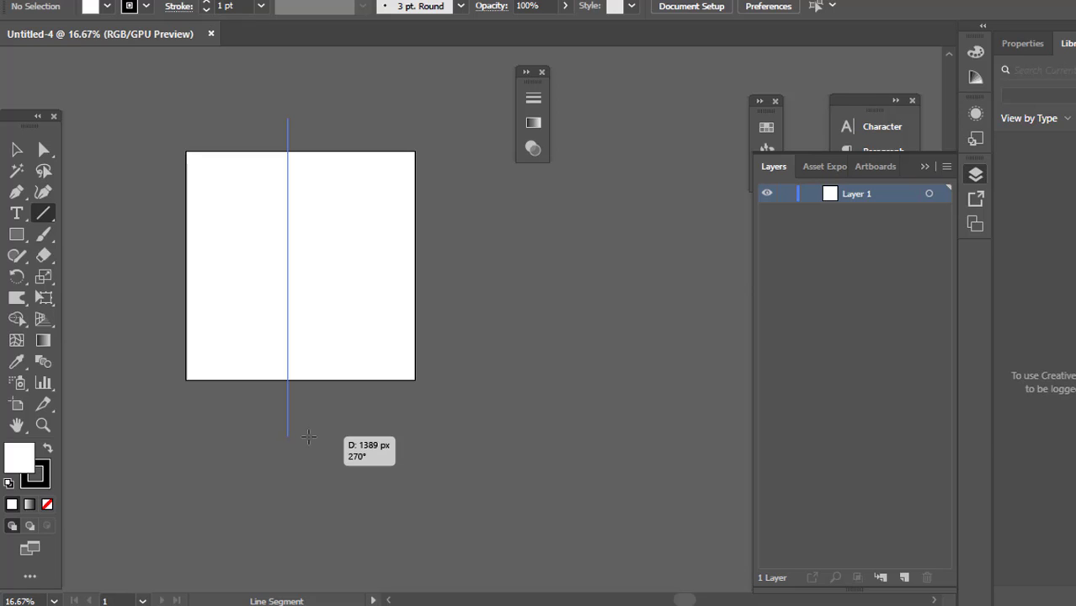
{"action": "left_click_drag", "start_coordinate": [309, 435], "coordinate": [309, 436]}
Select the vertical line, collapse the layer list and bring up the Align options
{"action": "key", "text": "ctrl+equal"}
{"action": "key", "text": "ctrl+equal"}
{"action": "key", "text": "ctrl+equal"}
{"action": "key", "text": "ctrl+equal"}
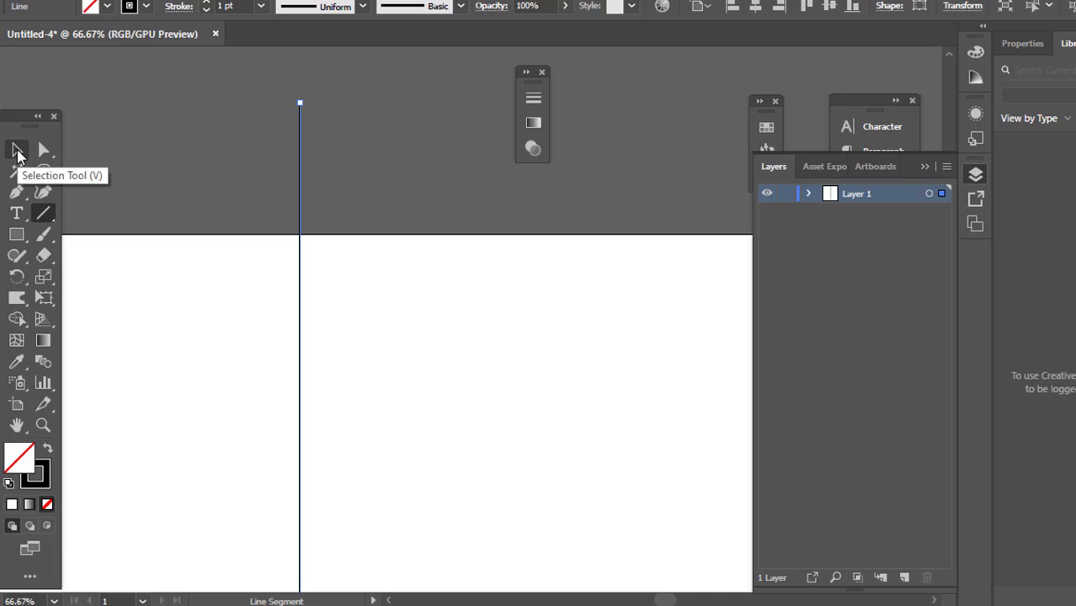
{"action": "left_click", "coordinate": [18, 149]}
{"action": "left_click", "coordinate": [176, 185]}
{"action": "left_click_drag", "start_coordinate": [156, 96], "coordinate": [453, 446]}
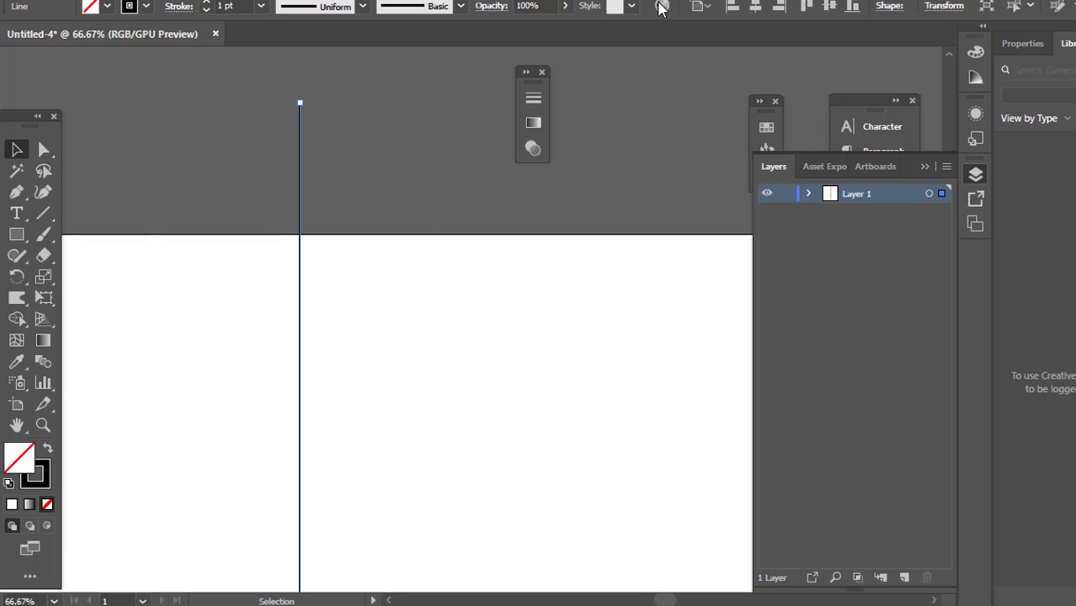
{"action": "left_click", "coordinate": [924, 166]}
{"action": "left_click", "coordinate": [854, 354]}
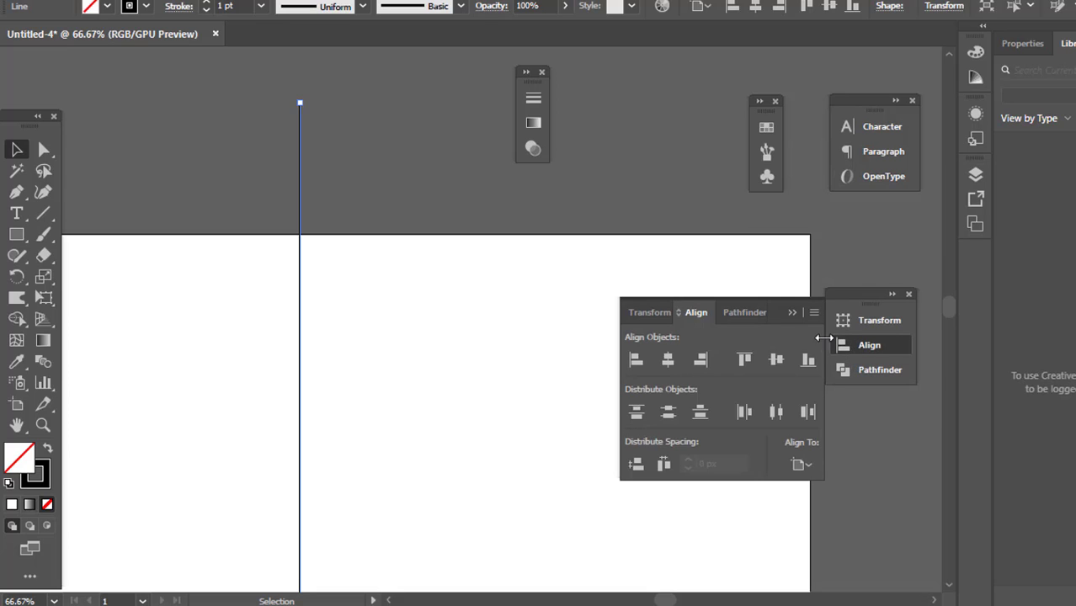
Hide the additional Align options, including Distribute Spacing and Align To, and show them again
{"action": "left_click", "coordinate": [813, 313]}
{"action": "left_click", "coordinate": [833, 320]}
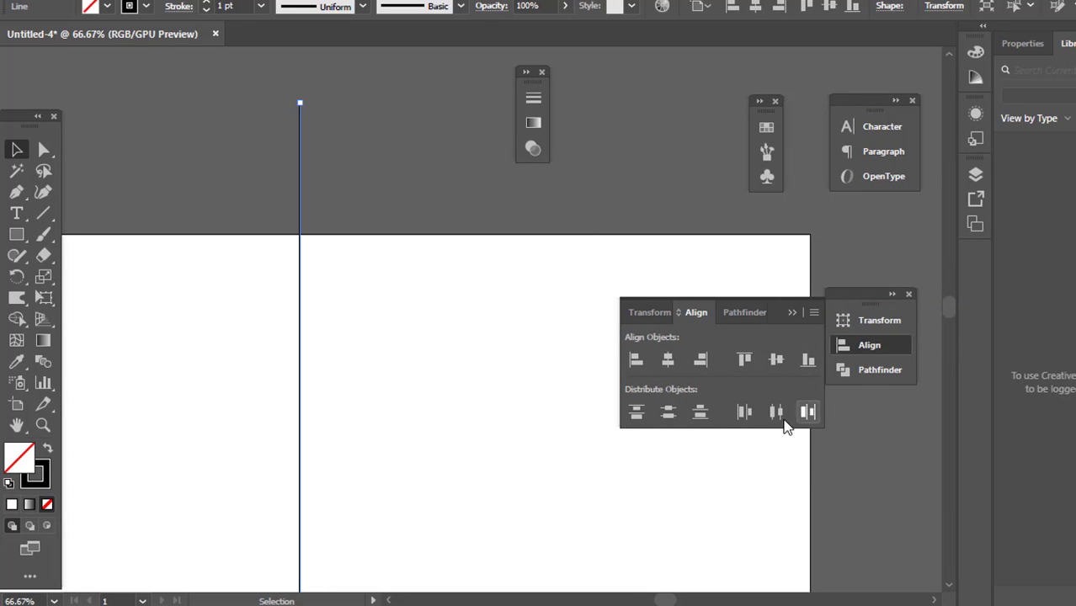
{"action": "scroll", "coordinate": [416, 412], "scroll_direction": "down", "scroll_amount": 1, "text": "alt"}
{"action": "scroll", "coordinate": [505, 370], "scroll_direction": "down", "scroll_amount": 3}
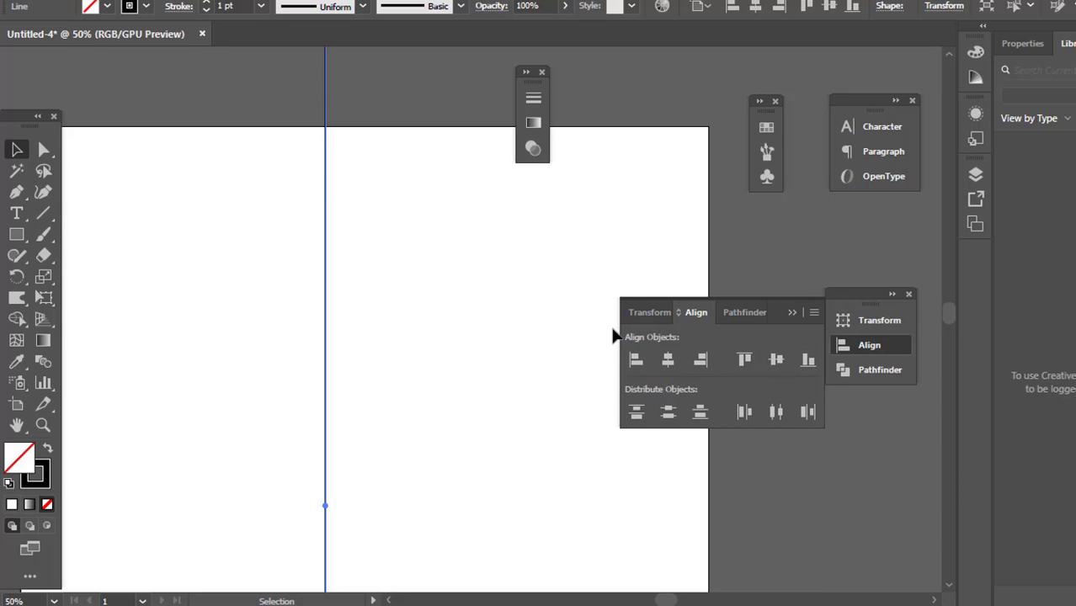
{"action": "left_click", "coordinate": [813, 316]}
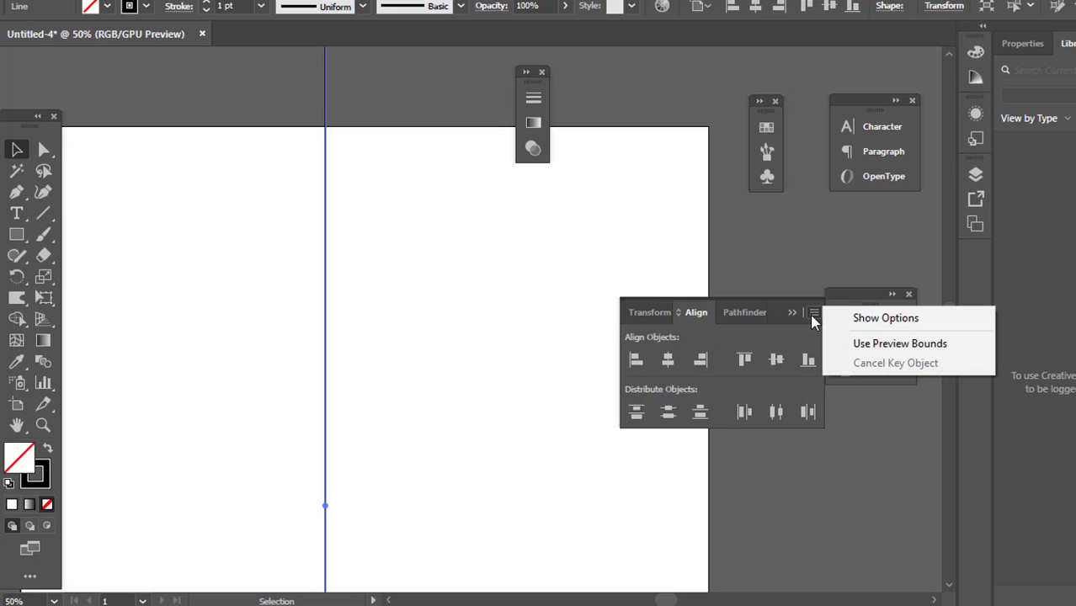
{"action": "left_click", "coordinate": [877, 325]}
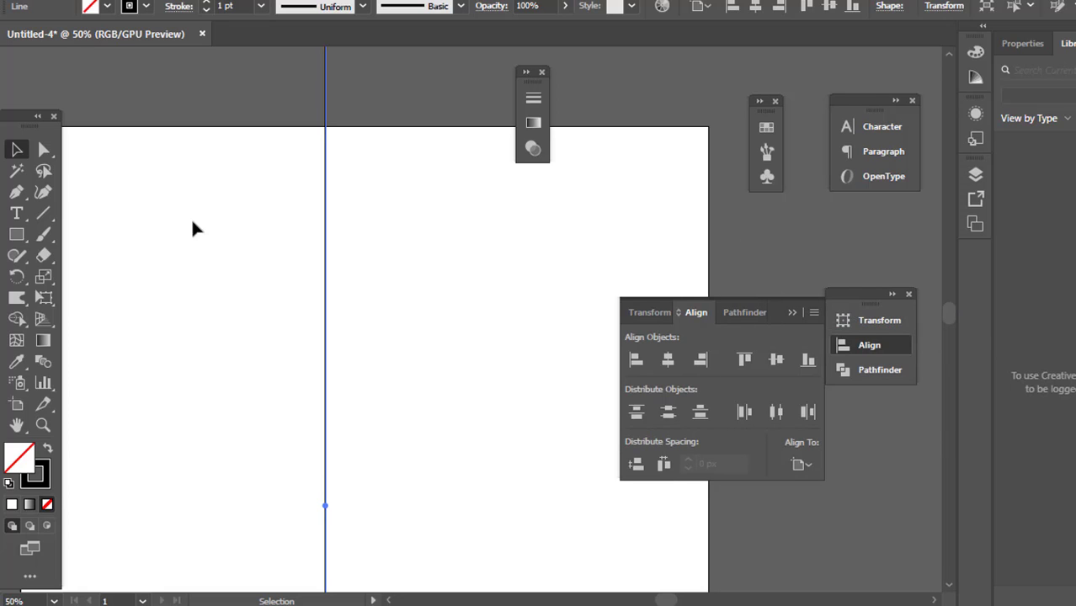
Switch the alignment reference to Align to Selection and back to Align to Artboard
{"action": "left_click", "coordinate": [804, 463]}
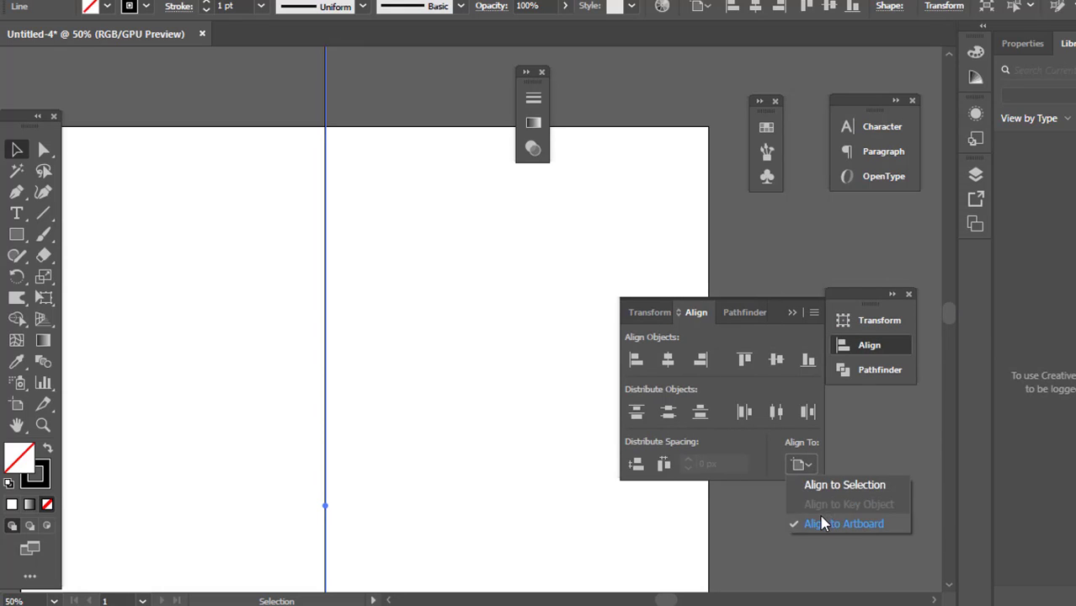
{"action": "left_click", "coordinate": [823, 522]}
{"action": "left_click", "coordinate": [802, 464]}
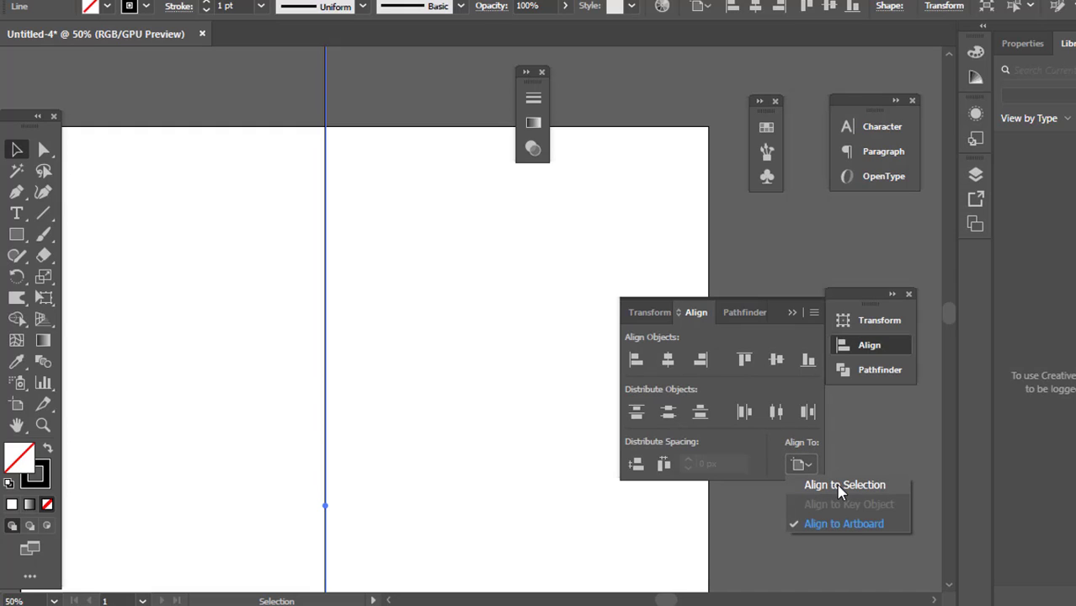
{"action": "left_click", "coordinate": [837, 487]}
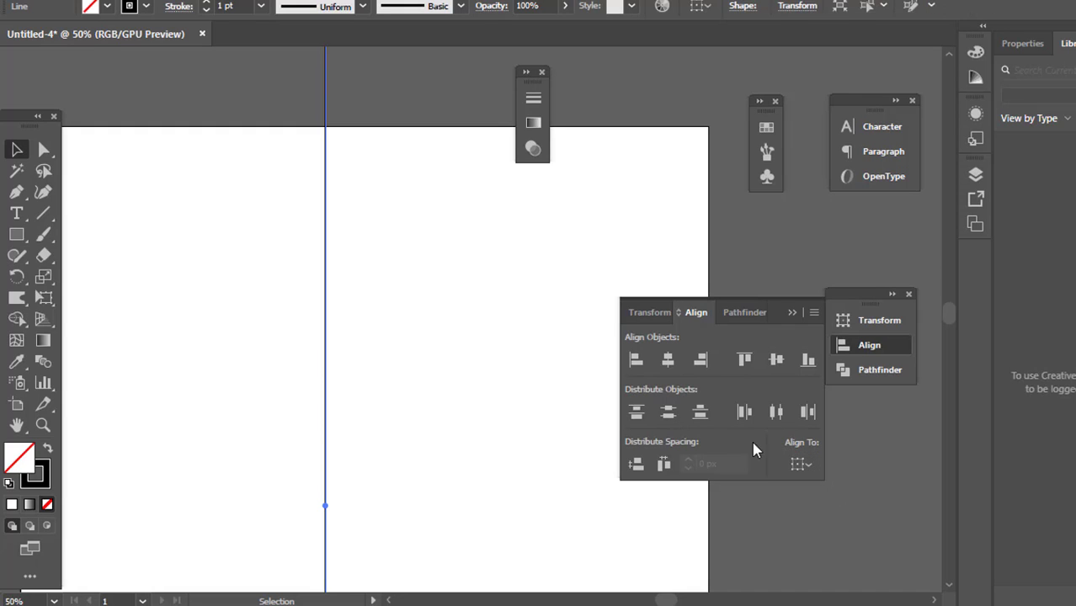
{"action": "left_click", "coordinate": [806, 468]}
{"action": "left_click", "coordinate": [833, 522]}
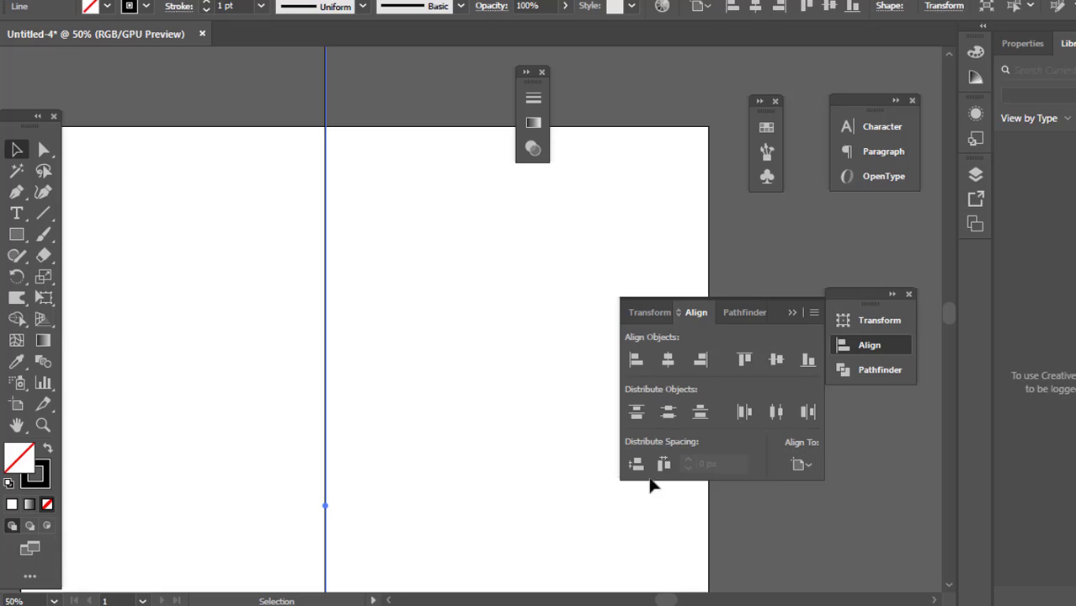
Center the vertical line on the artboard both horizontally and vertically
{"action": "scroll", "coordinate": [402, 308], "scroll_direction": "down", "scroll_amount": 2}
{"action": "left_click_drag", "start_coordinate": [299, 148], "coordinate": [504, 398]}
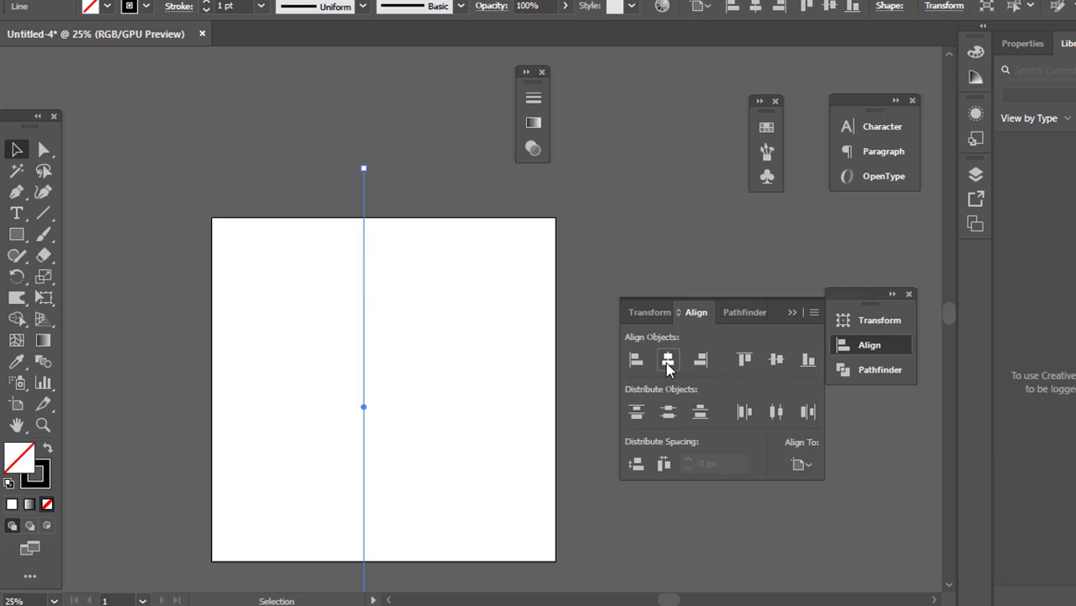
{"action": "left_click", "coordinate": [667, 362]}
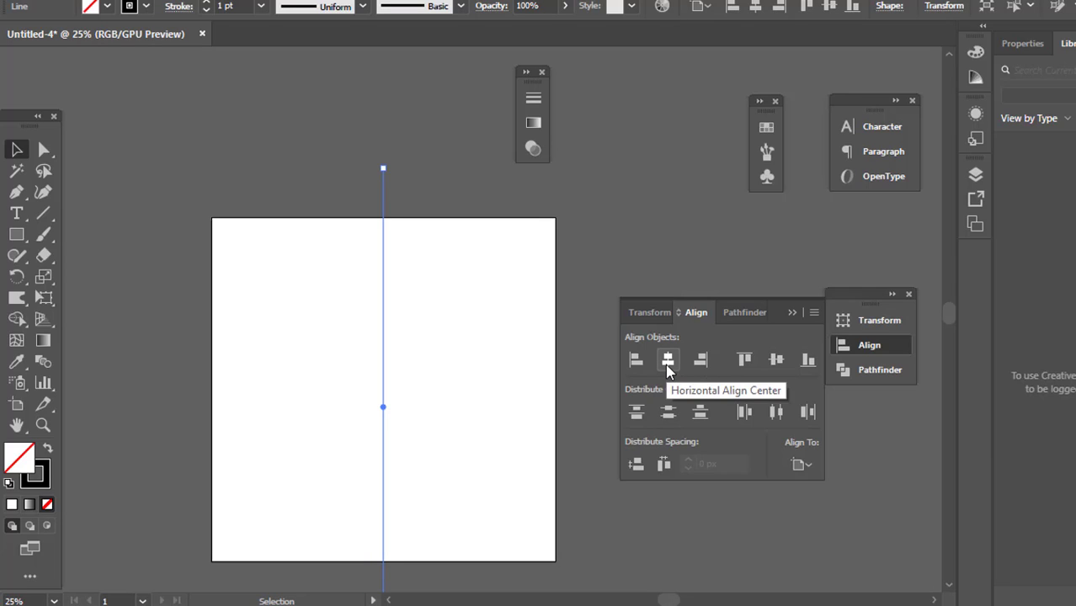
{"action": "left_click", "coordinate": [776, 362]}
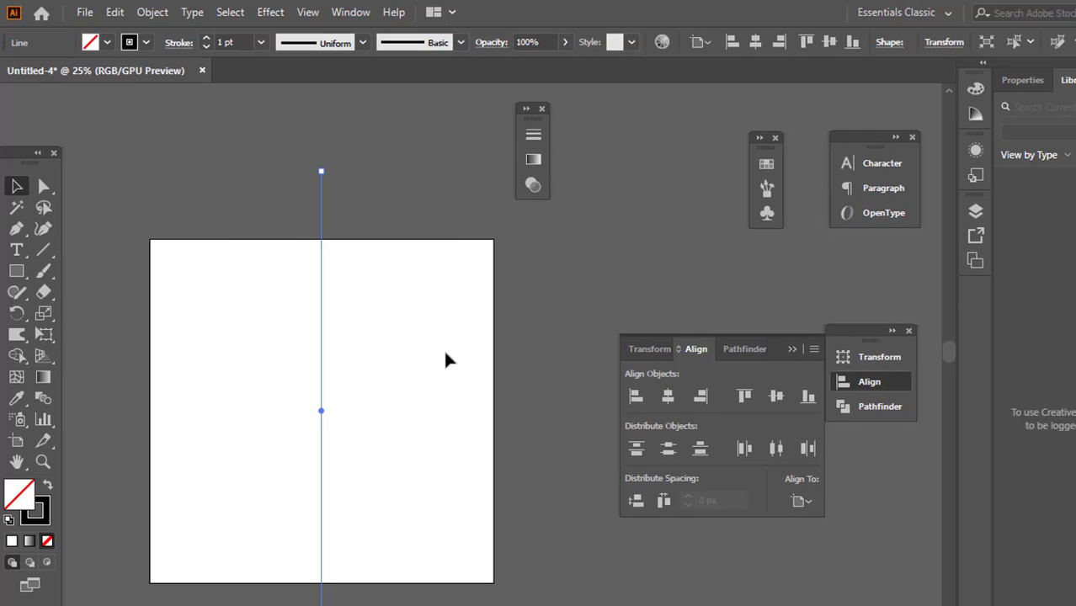
Examine the centered line's two ends where they extend beyond the artboard
{"action": "scroll", "coordinate": [292, 145], "scroll_direction": "up", "scroll_amount": 4}
{"action": "scroll", "coordinate": [436, 333], "scroll_direction": "up", "scroll_amount": 3}
{"action": "scroll", "coordinate": [359, 291], "scroll_direction": "down", "scroll_amount": 3}
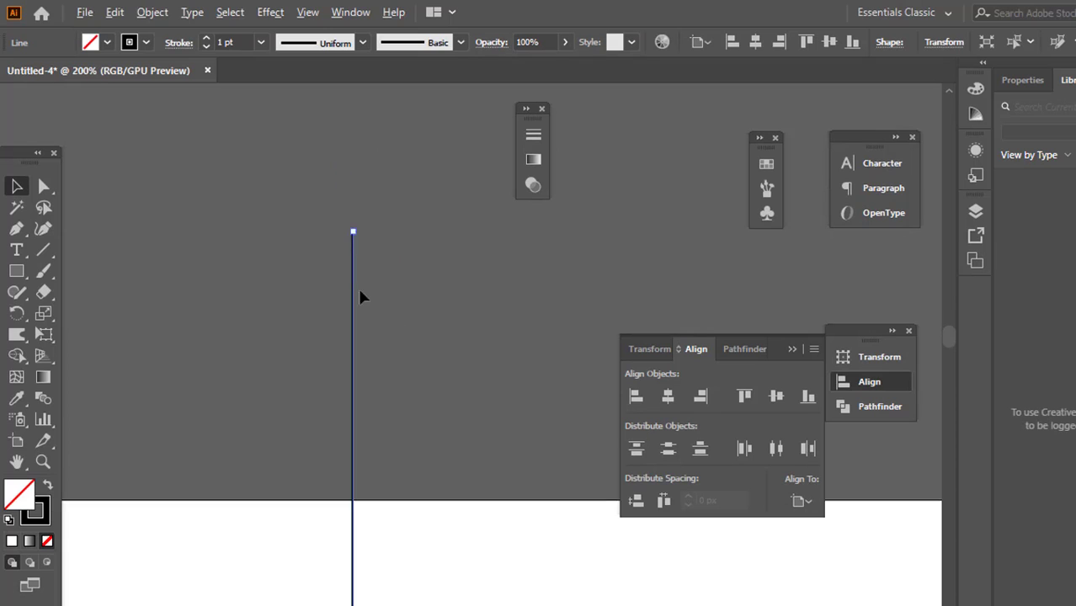
{"action": "scroll", "coordinate": [360, 296], "scroll_direction": "down", "scroll_amount": 8}
{"action": "scroll", "coordinate": [361, 295], "scroll_direction": "up", "scroll_amount": 4}
{"action": "scroll", "coordinate": [360, 303], "scroll_direction": "down", "scroll_amount": 4}
{"action": "scroll", "coordinate": [361, 308], "scroll_direction": "up", "scroll_amount": 3}
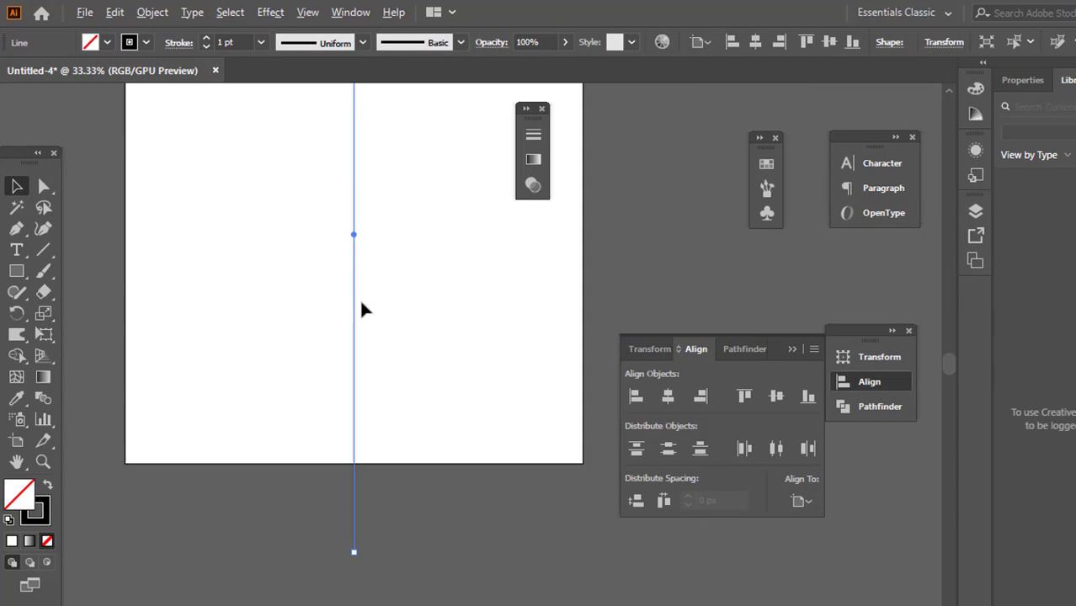
Select the centered vertical line and create a copy of it rotated 15° about its center
{"action": "scroll", "coordinate": [362, 308], "scroll_direction": "down", "scroll_amount": 2}
{"action": "scroll", "coordinate": [336, 264], "scroll_direction": "up", "scroll_amount": 4}
{"action": "left_click", "coordinate": [368, 204]}
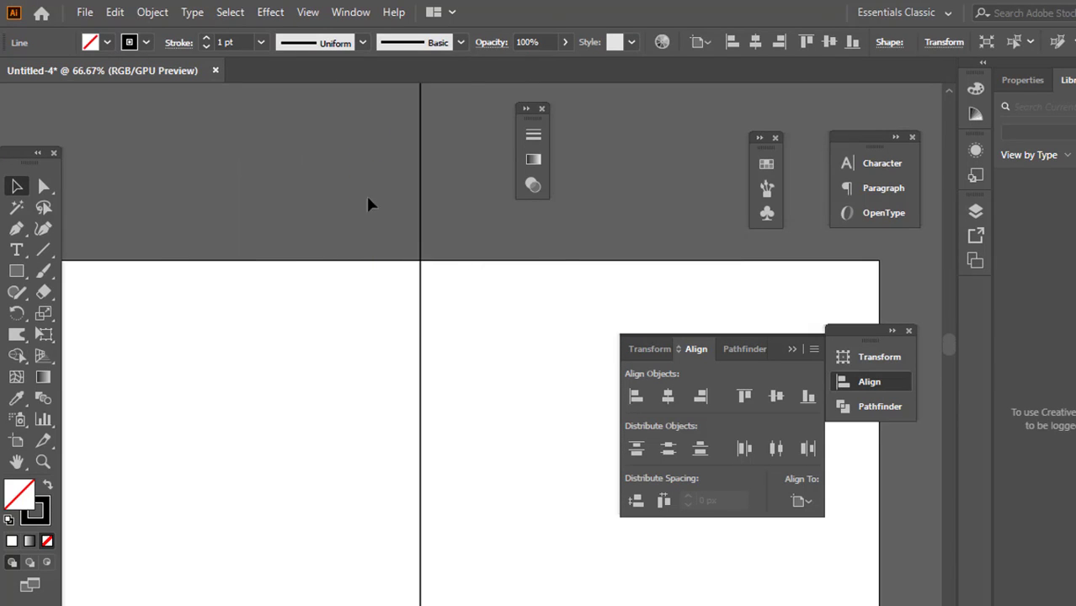
{"action": "left_click", "coordinate": [421, 358]}
{"action": "scroll", "coordinate": [436, 358], "scroll_direction": "down", "scroll_amount": 3}
{"action": "scroll", "coordinate": [415, 468], "scroll_direction": "down", "scroll_amount": 2}
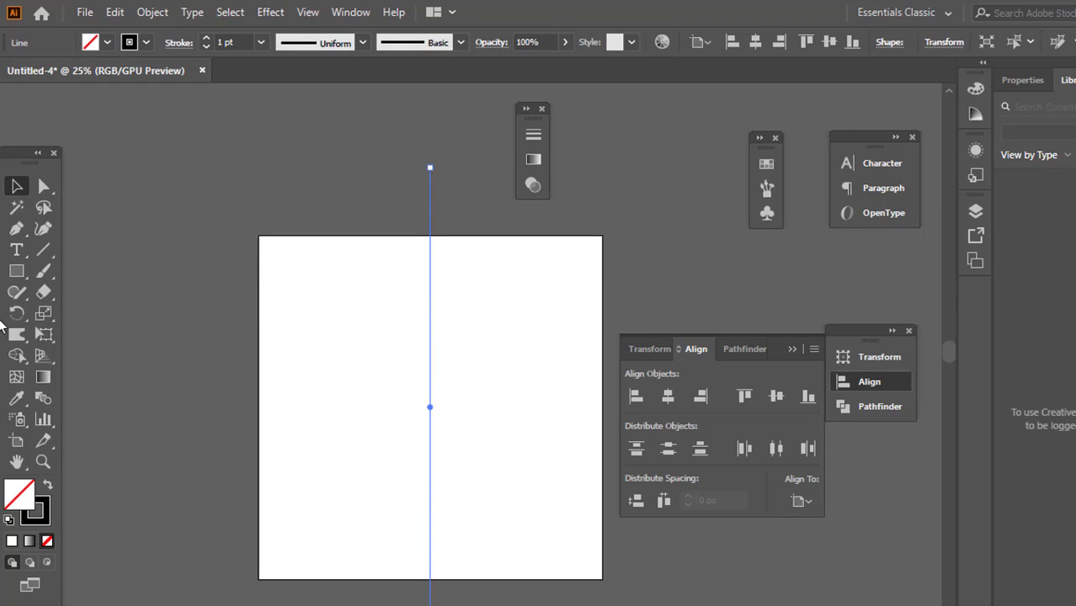
{"action": "left_click", "coordinate": [16, 313]}
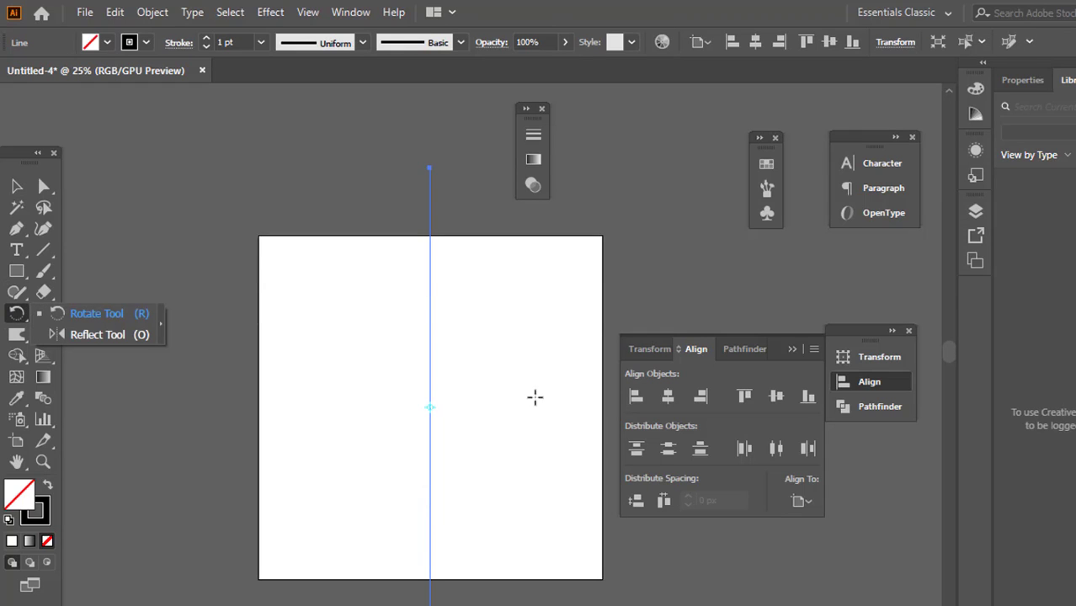
{"action": "double_click", "coordinate": [18, 313]}
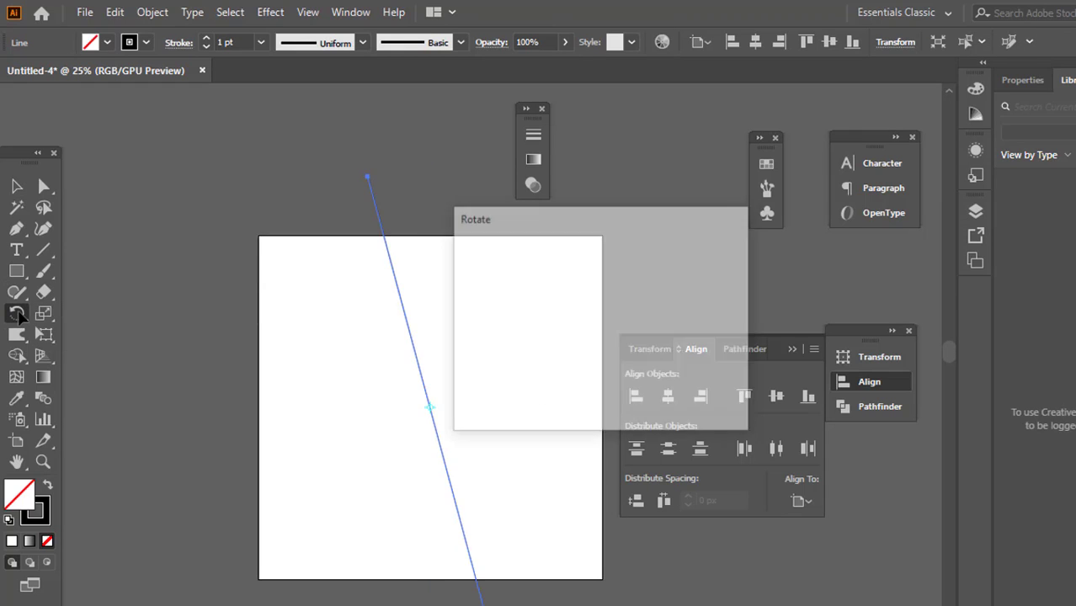
{"action": "left_click_drag", "start_coordinate": [574, 288], "coordinate": [537, 289]}
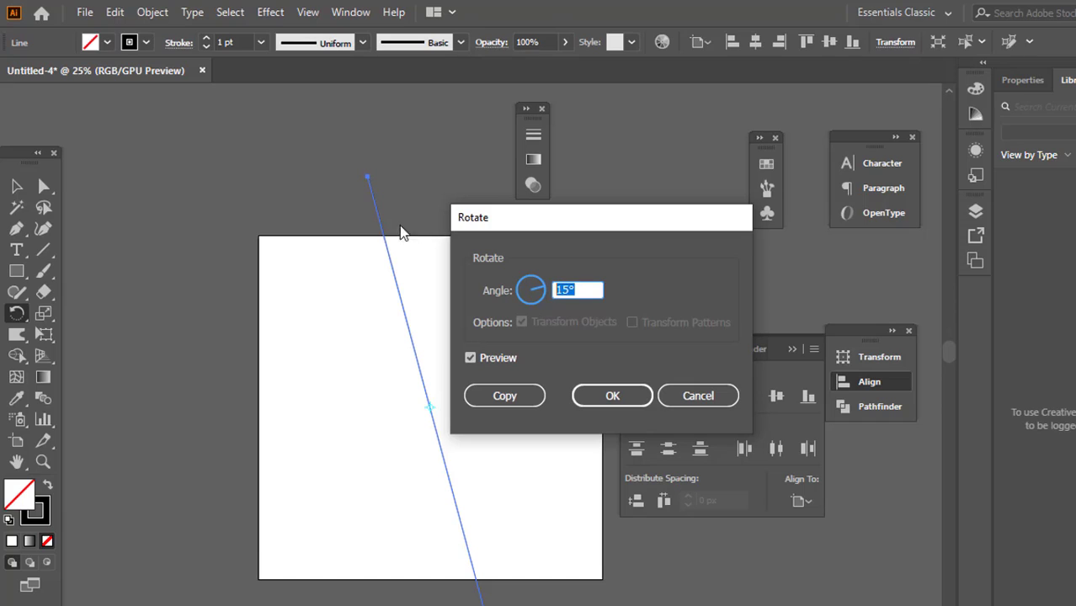
{"action": "left_click", "coordinate": [507, 396]}
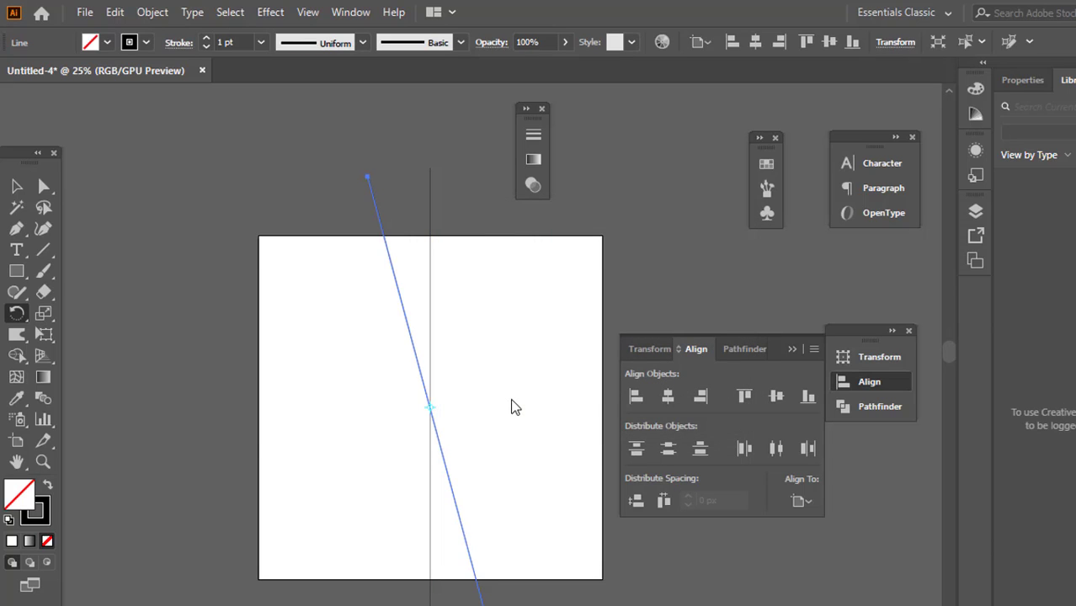
Repeat the rotated copy until lines at 15° intervals radiate all the way around the center
{"action": "key", "text": "ctrl+d"}
{"action": "key", "text": "ctrl+d"}
{"action": "key", "text": "ctrl+d"}
{"action": "key", "text": "ctrl+d"}
{"action": "key", "text": "ctrl+d"}
{"action": "key", "text": "ctrl+d"}
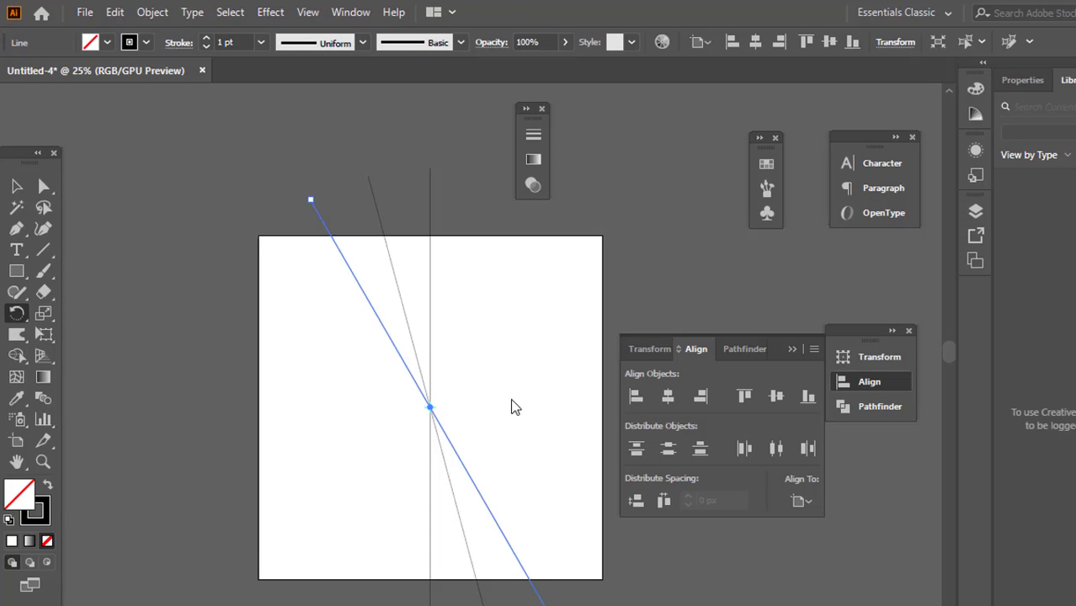
{"action": "key", "text": "ctrl+d"}
{"action": "key", "text": "ctrl+d"}
{"action": "key", "text": "ctrl+d"}
{"action": "key", "text": "ctrl+d"}
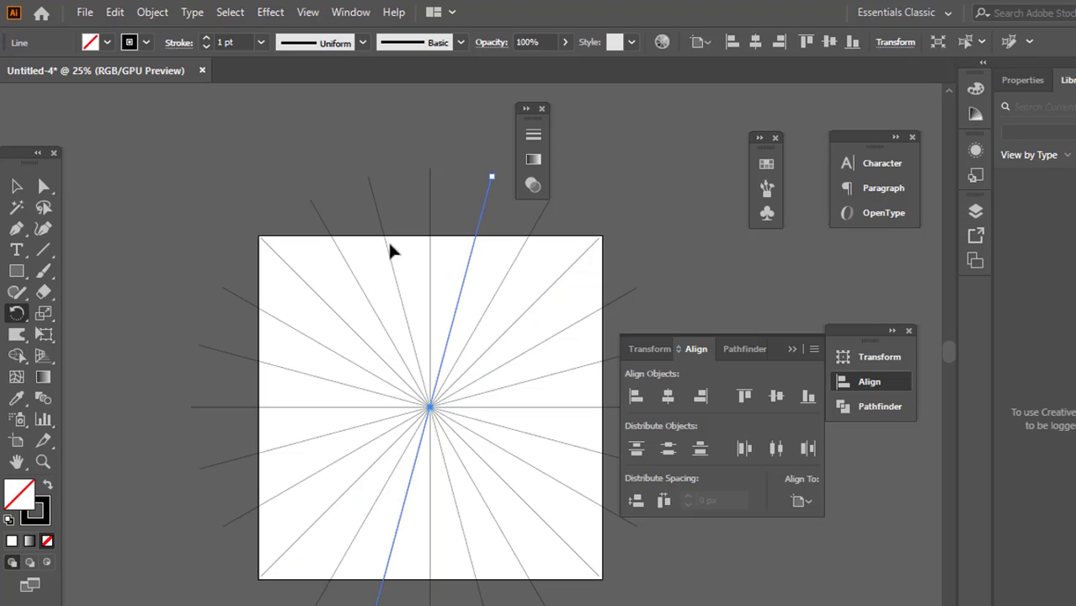
Select all the radial lines and lock Layer 1, which contains them
{"action": "left_click", "coordinate": [19, 187]}
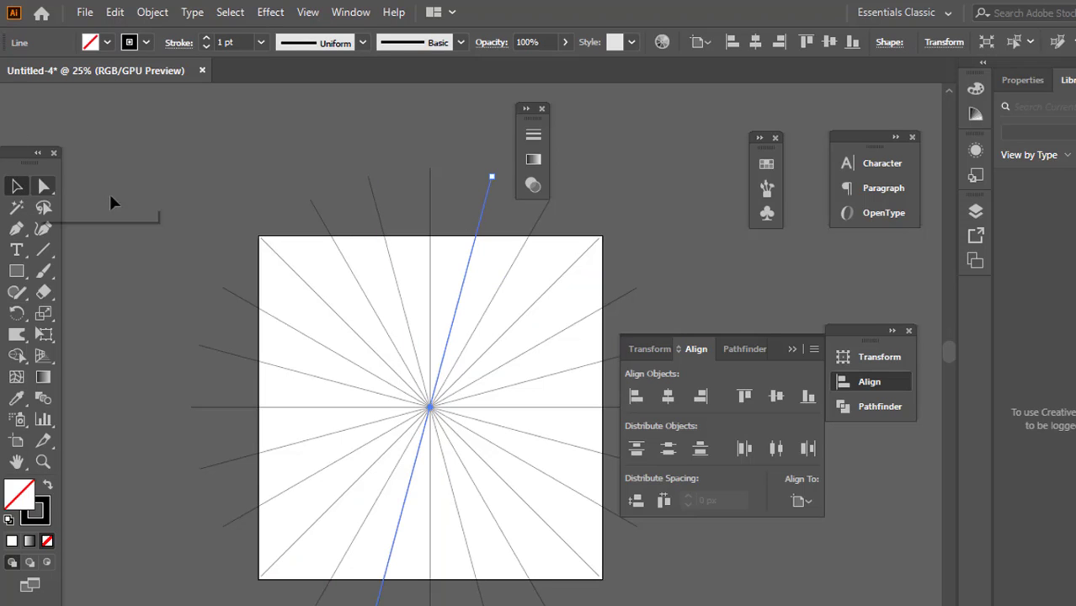
{"action": "left_click", "coordinate": [138, 191]}
{"action": "key", "text": "ctrl+a"}
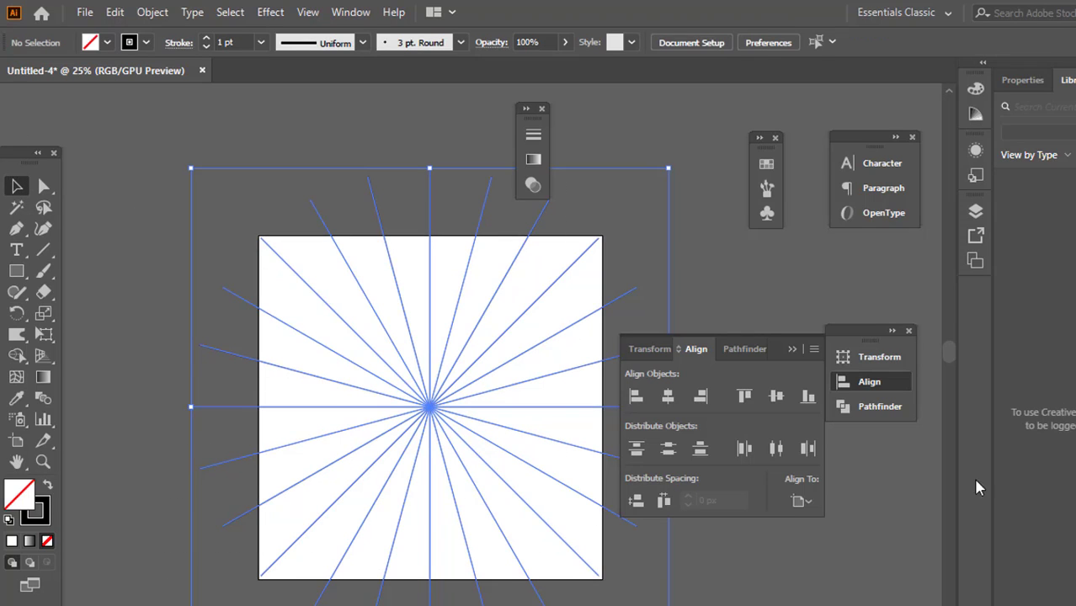
{"action": "left_click", "coordinate": [975, 212]}
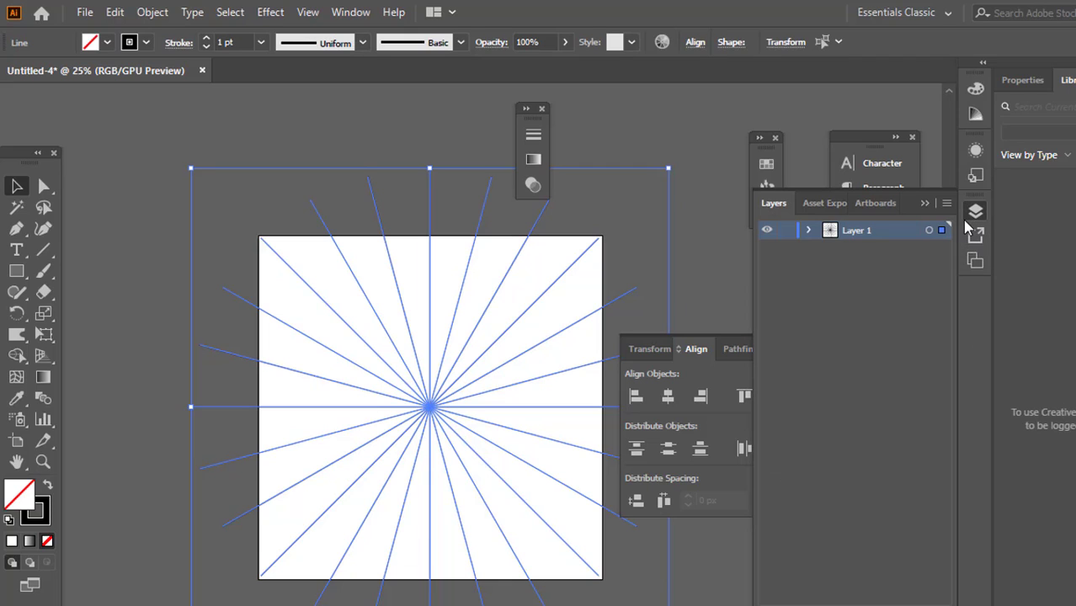
{"action": "left_click", "coordinate": [785, 230]}
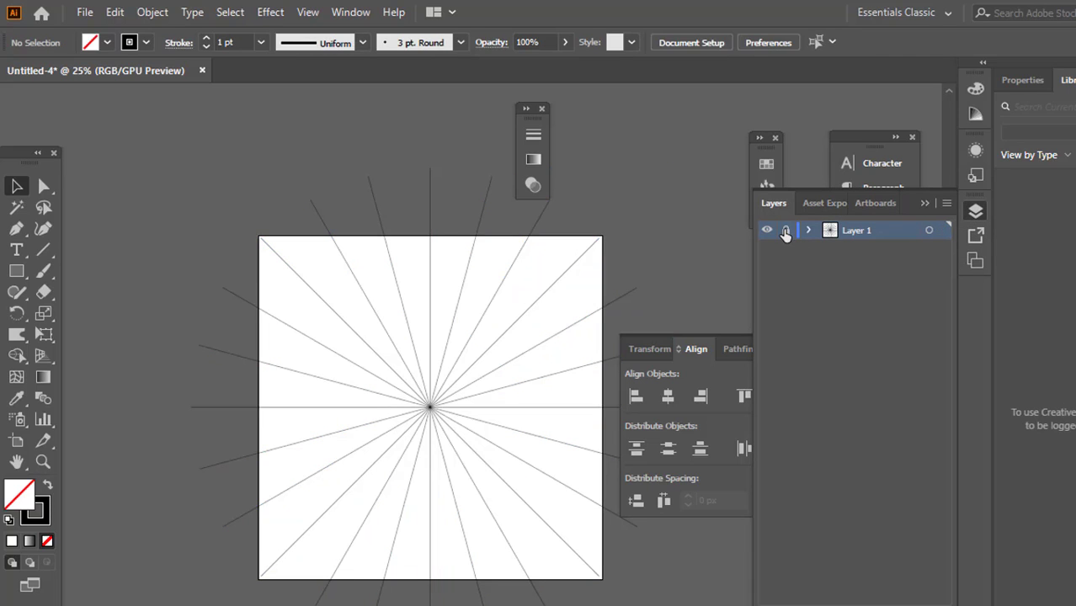
Create a new layer above the locked layer of radial lines
{"action": "scroll", "coordinate": [589, 334], "scroll_direction": "right", "scroll_amount": 1}
{"action": "scroll", "coordinate": [226, 362], "scroll_direction": "down", "scroll_amount": 3}
{"action": "scroll", "coordinate": [248, 371], "scroll_direction": "up", "scroll_amount": 4}
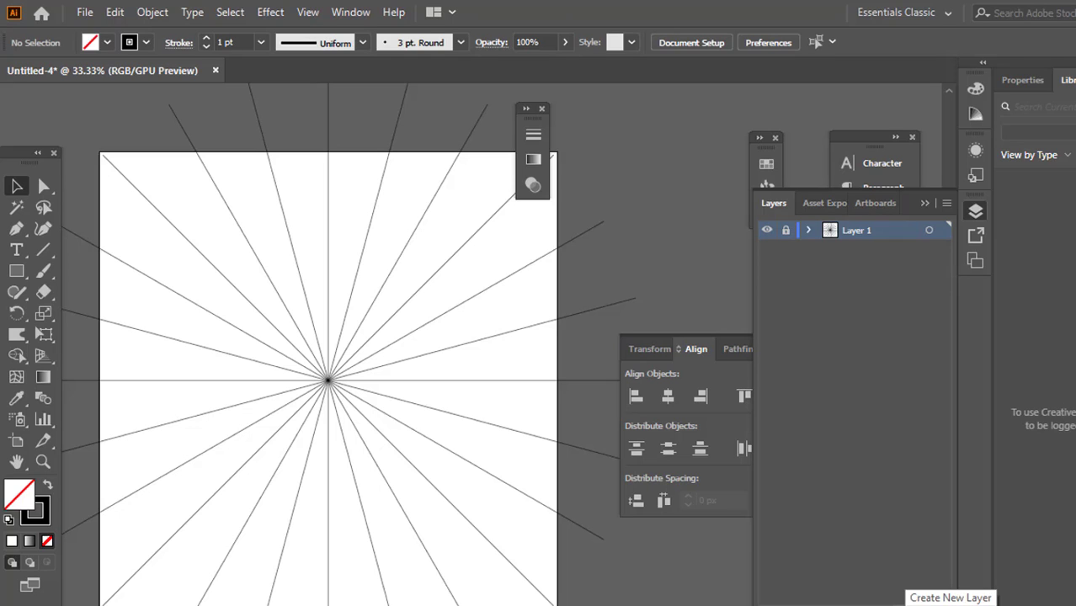
{"action": "left_click", "coordinate": [950, 605]}
{"action": "scroll", "coordinate": [422, 386], "scroll_direction": "down", "scroll_amount": 1}
{"action": "scroll", "coordinate": [412, 373], "scroll_direction": "up", "scroll_amount": 2}
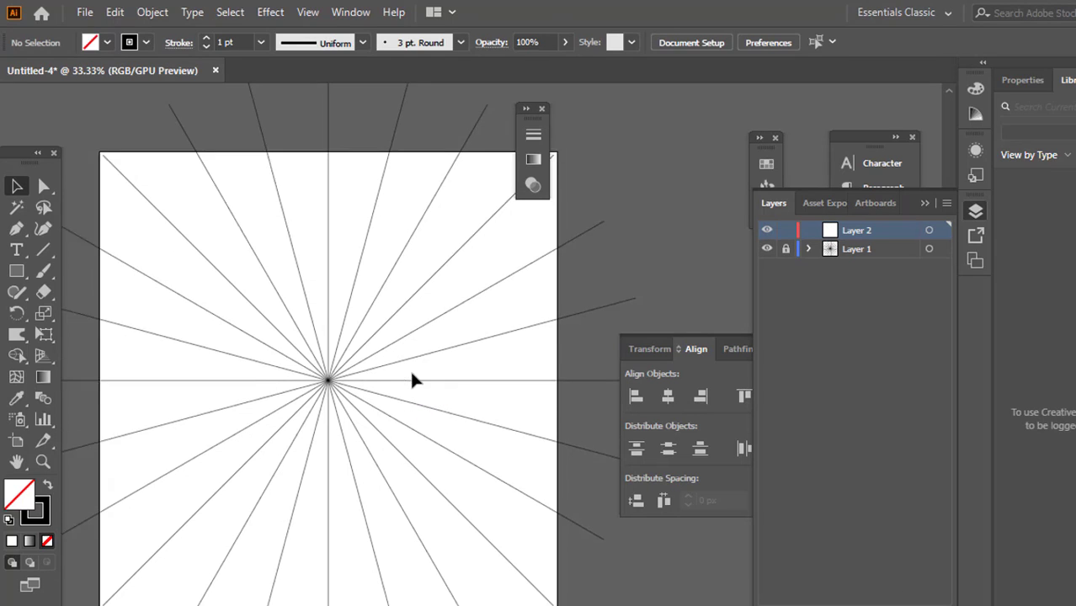
{"action": "scroll", "coordinate": [412, 377], "scroll_direction": "down", "scroll_amount": 2}
{"action": "scroll", "coordinate": [407, 371], "scroll_direction": "up", "scroll_amount": 1}
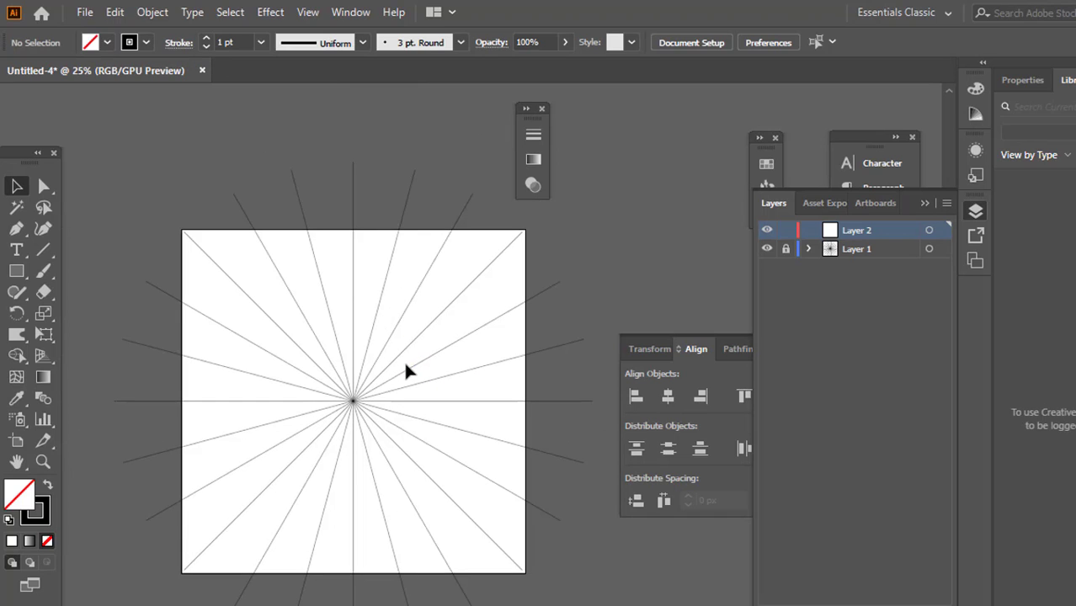
Draw a vertical line on Layer 2 through the radial center, extending beyond the artboard's top and bottom edges
{"action": "left_click", "coordinate": [45, 250]}
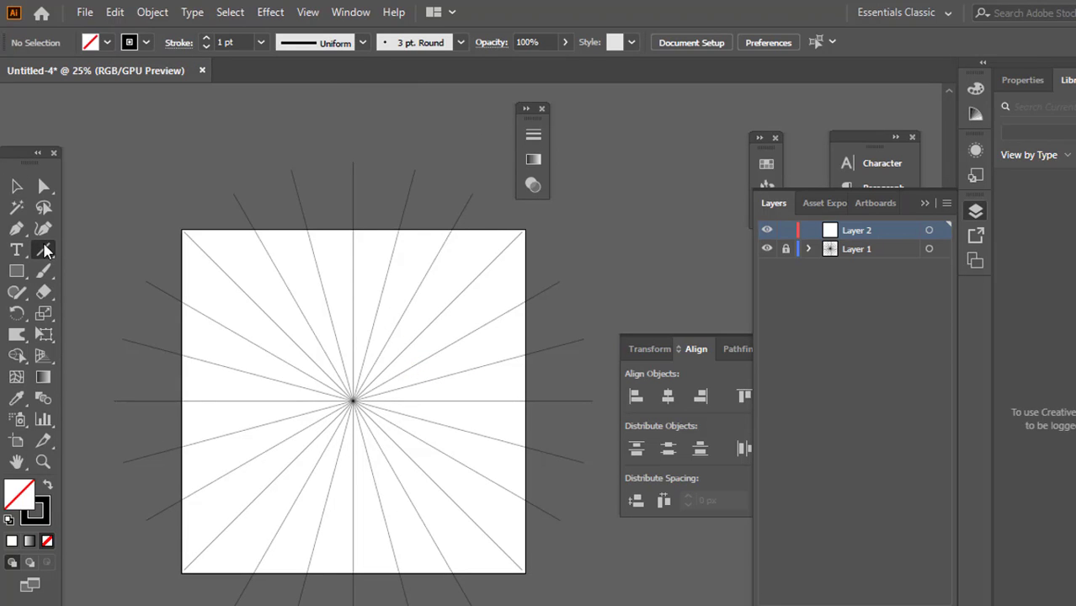
{"action": "scroll", "coordinate": [470, 260], "scroll_direction": "down", "scroll_amount": 1}
{"action": "left_click_drag", "start_coordinate": [392, 152], "coordinate": [416, 587]}
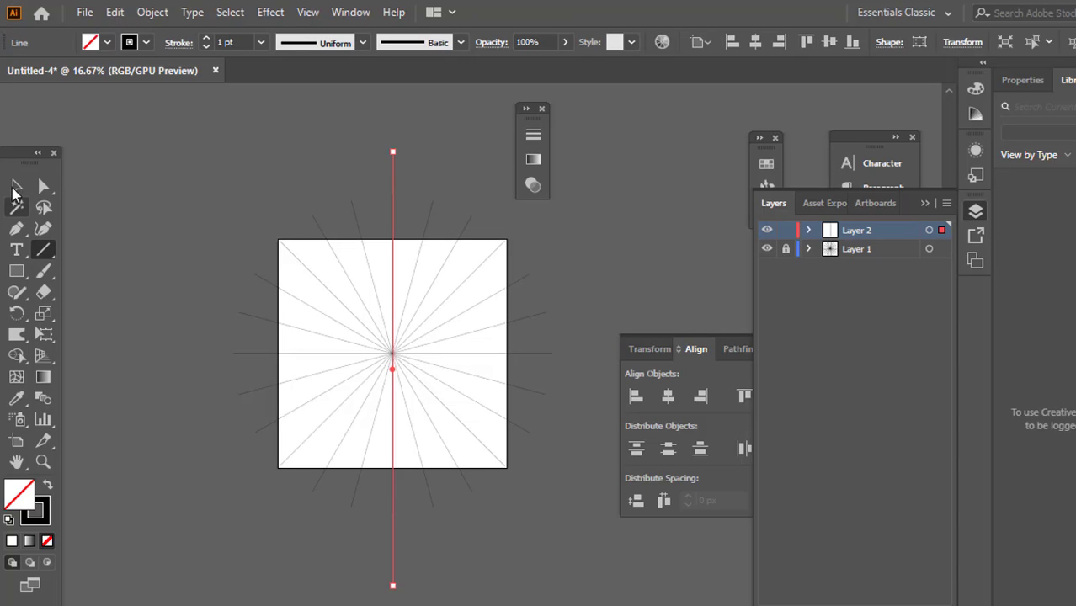
Select the new vertical line on Layer 2 and set its stroke color to red
{"action": "left_click", "coordinate": [17, 186]}
{"action": "left_click", "coordinate": [373, 283]}
{"action": "scroll", "coordinate": [373, 283], "scroll_direction": "up", "scroll_amount": 4}
{"action": "left_click_drag", "start_coordinate": [308, 171], "coordinate": [545, 448]}
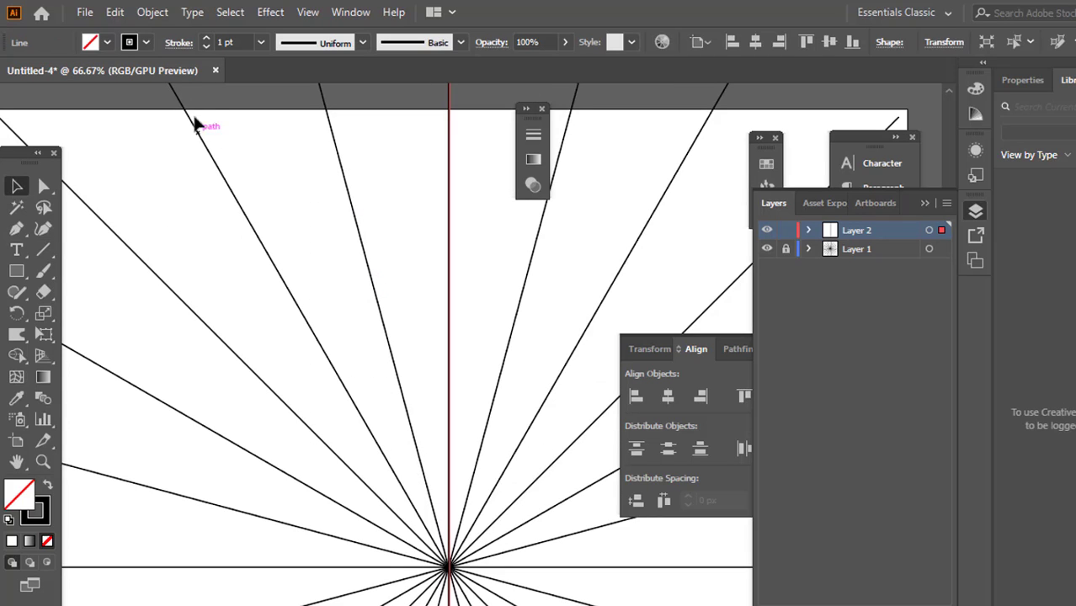
{"action": "left_click", "coordinate": [147, 44]}
{"action": "left_click", "coordinate": [148, 76]}
{"action": "left_click", "coordinate": [427, 270]}
{"action": "scroll", "coordinate": [386, 271], "scroll_direction": "right", "scroll_amount": 2}
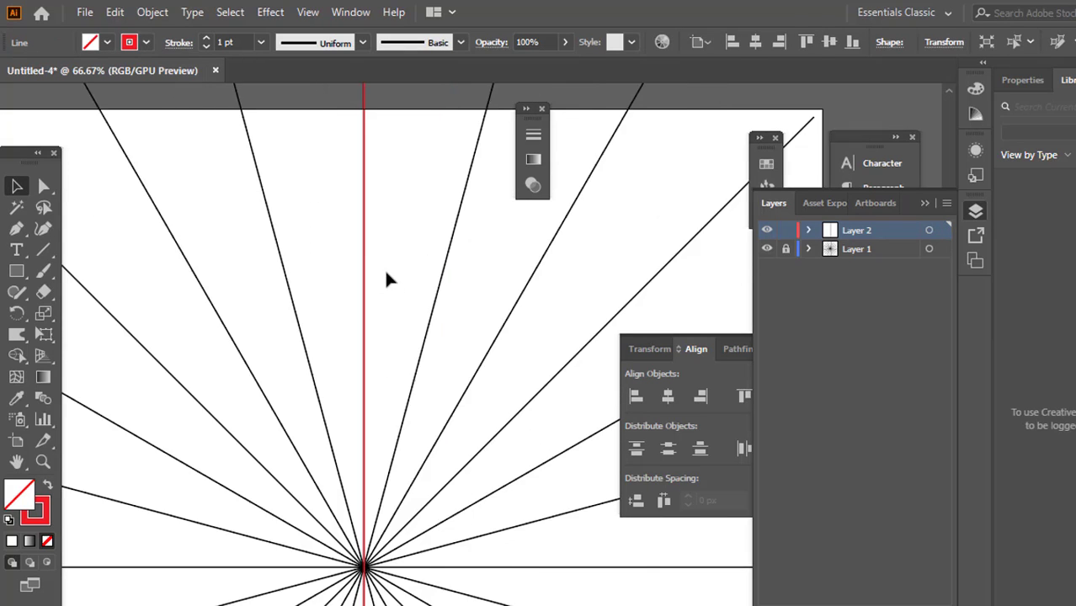
Center the red vertical line on the artboard both horizontally and vertically
{"action": "scroll", "coordinate": [386, 271], "scroll_direction": "up", "scroll_amount": 3}
{"action": "left_click_drag", "start_coordinate": [246, 157], "coordinate": [493, 413]}
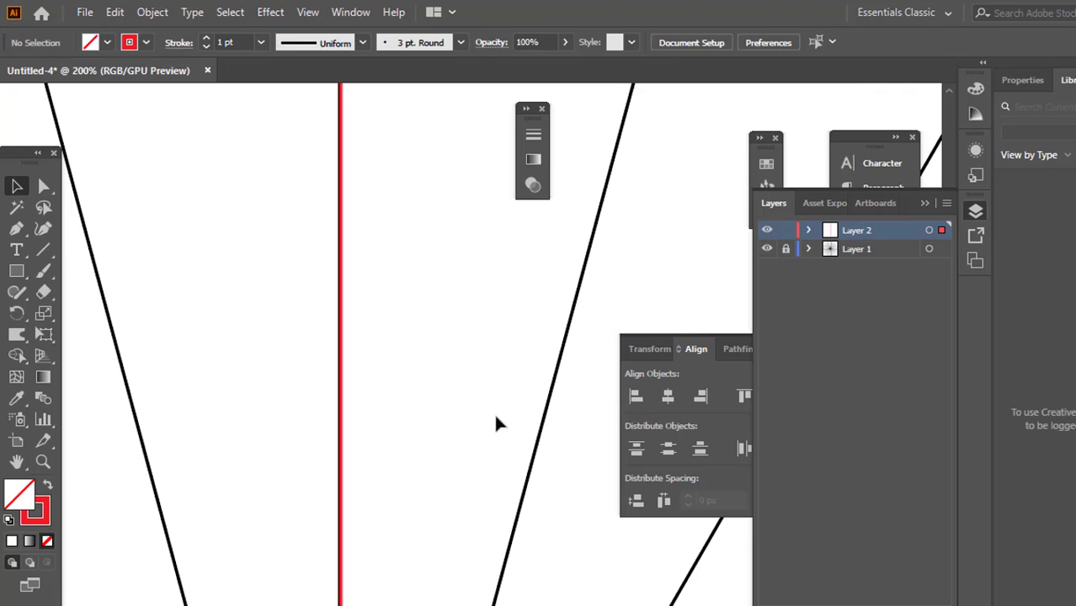
{"action": "left_click", "coordinate": [667, 397]}
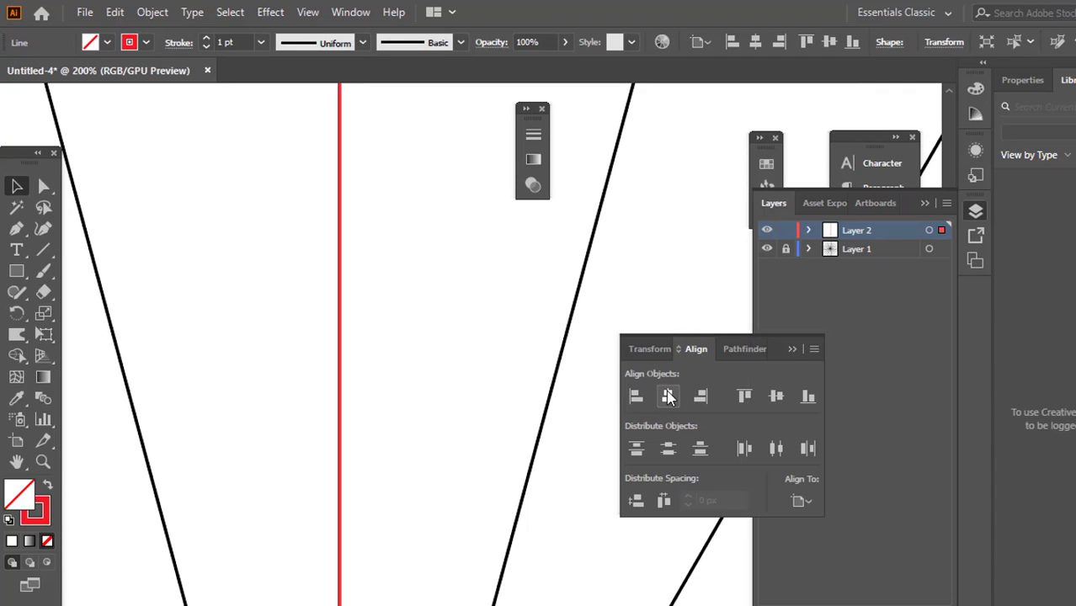
{"action": "left_click", "coordinate": [776, 399]}
{"action": "key", "text": "ctrl+minus"}
{"action": "key", "text": "ctrl+minus"}
{"action": "key", "text": "ctrl+minus"}
{"action": "key", "text": "ctrl+minus"}
{"action": "key", "text": "ctrl+minus"}
{"action": "key", "text": "ctrl+minus"}
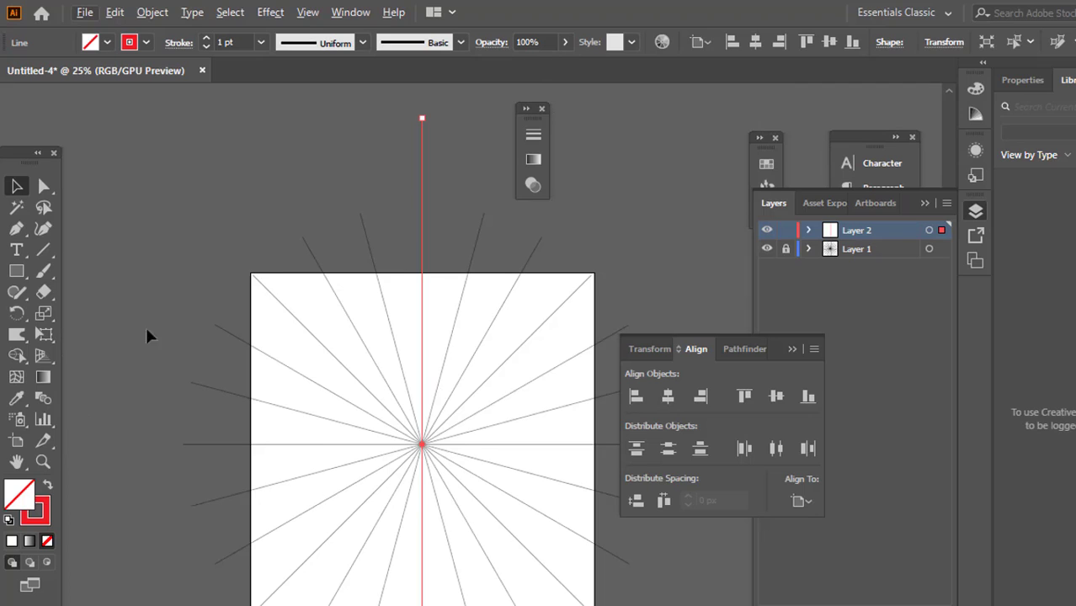
Create a copy of the red vertical line rotated 90° about its center
{"action": "key", "text": "ctrl+plus"}
{"action": "key", "text": "ctrl+plus"}
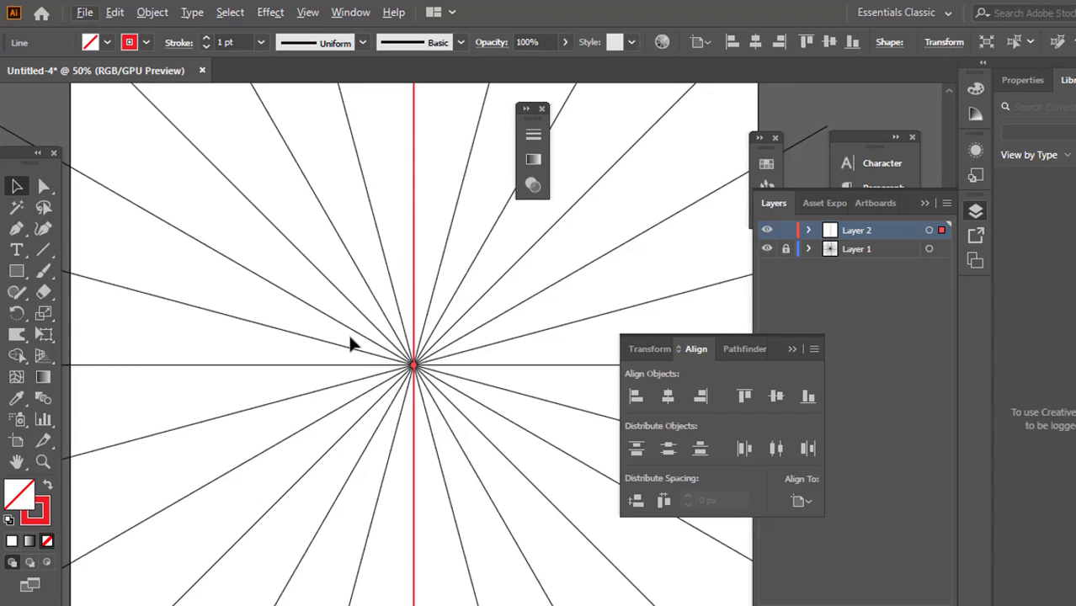
{"action": "left_click", "coordinate": [19, 313]}
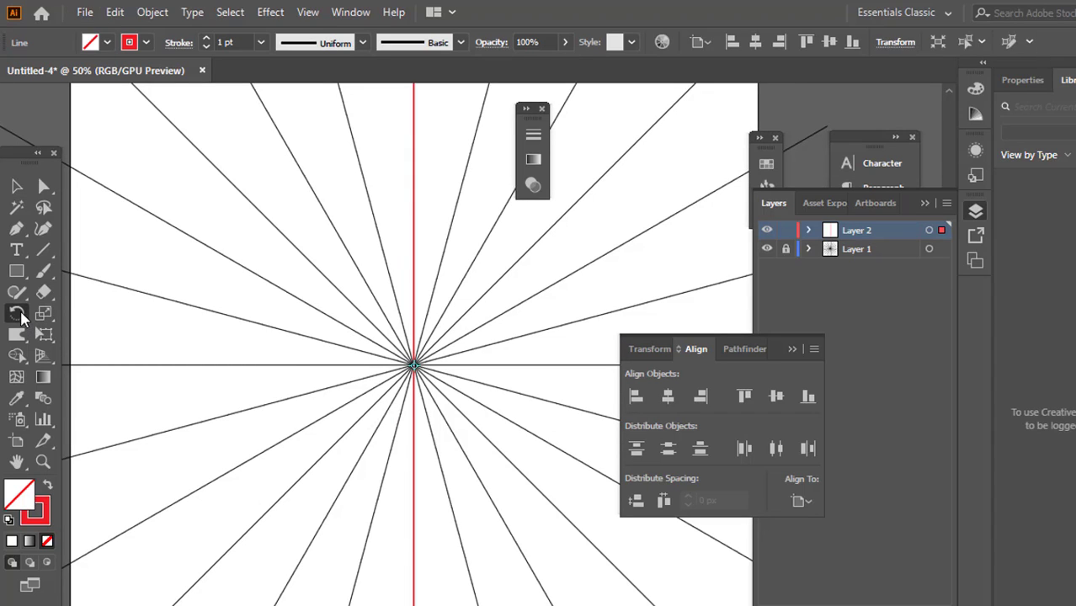
{"action": "double_click", "coordinate": [17, 315]}
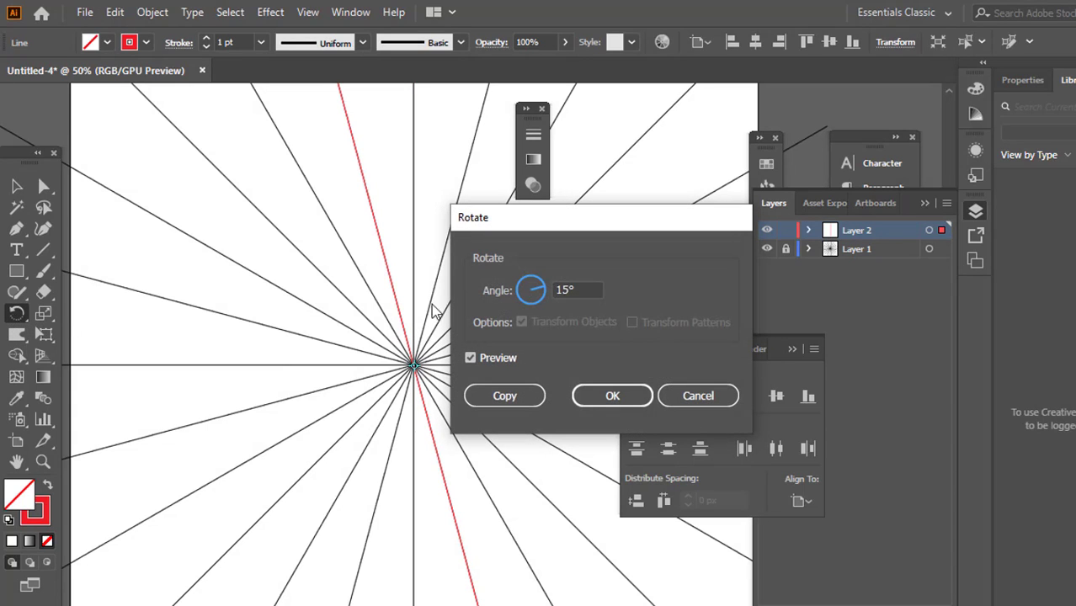
{"action": "type", "text": "90"}
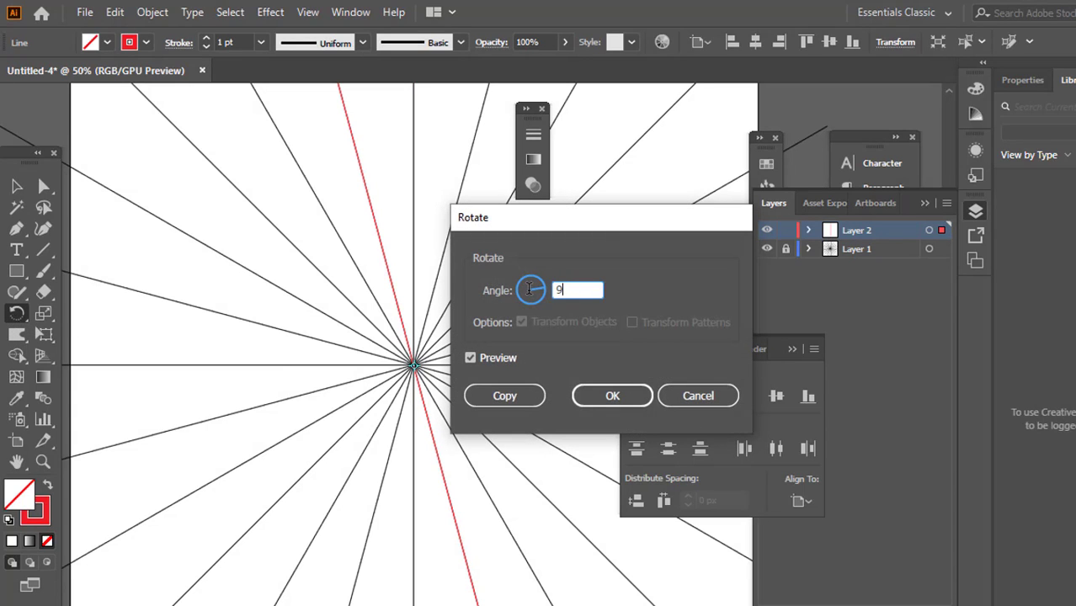
{"action": "left_click", "coordinate": [504, 395]}
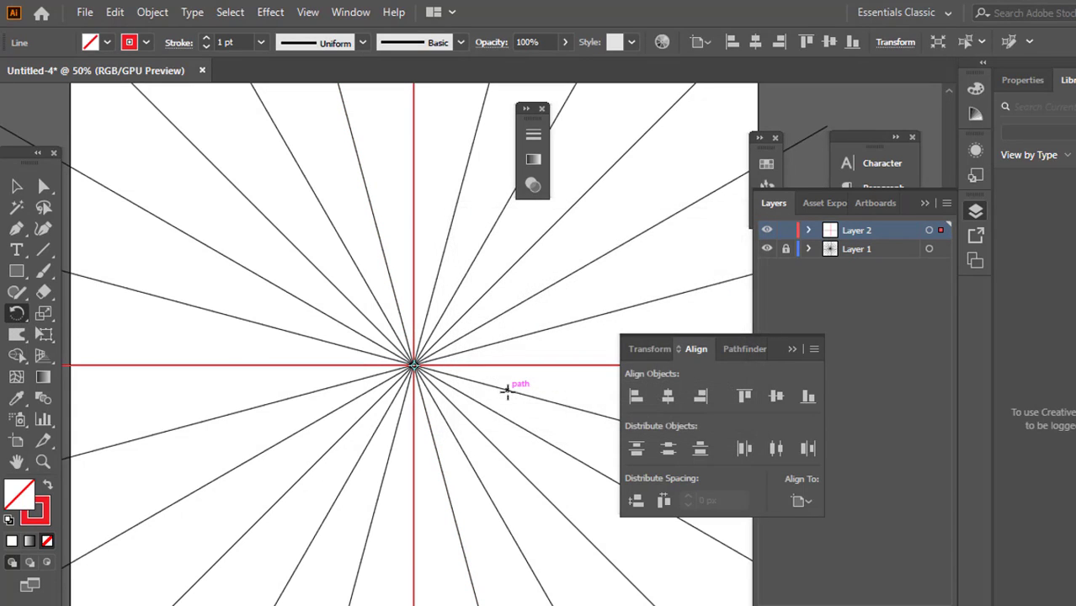
Select the vertical and horizontal red lines together
{"action": "scroll", "coordinate": [508, 391], "scroll_direction": "down", "scroll_amount": 3}
{"action": "left_click", "coordinate": [17, 187]}
{"action": "left_click_drag", "start_coordinate": [317, 293], "coordinate": [525, 426]}
{"action": "scroll", "coordinate": [556, 367], "scroll_direction": "up", "scroll_amount": 3}
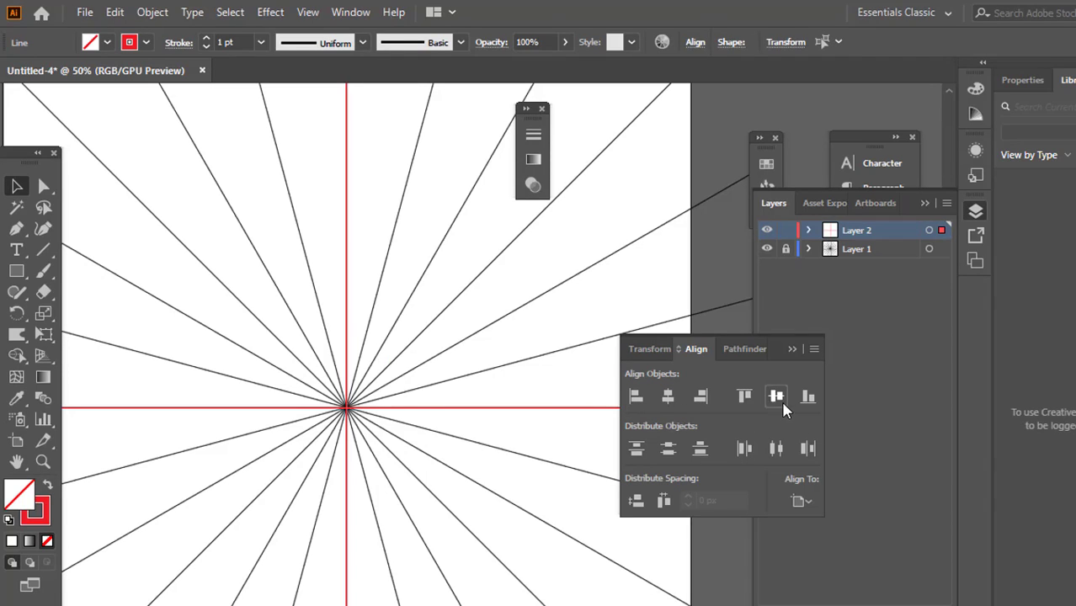
Examine how the two red lines cross at the center of the radial lines
{"action": "scroll", "coordinate": [314, 321], "scroll_direction": "up", "scroll_amount": 7}
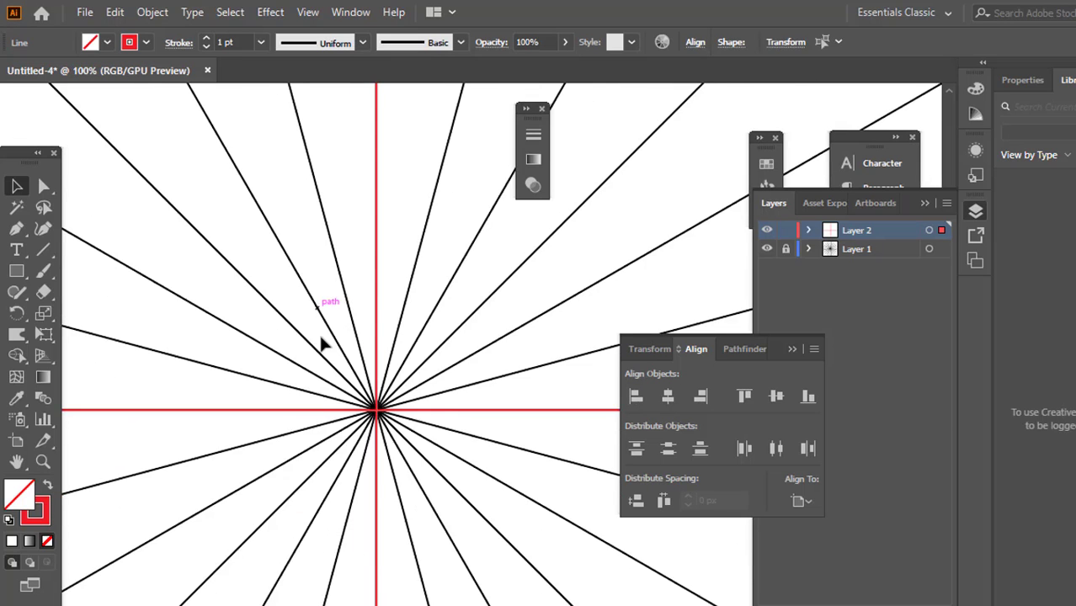
{"action": "scroll", "coordinate": [421, 539], "scroll_direction": "up", "scroll_amount": 1}
{"action": "scroll", "coordinate": [404, 537], "scroll_direction": "down", "scroll_amount": 2}
{"action": "scroll", "coordinate": [396, 538], "scroll_direction": "up", "scroll_amount": 3}
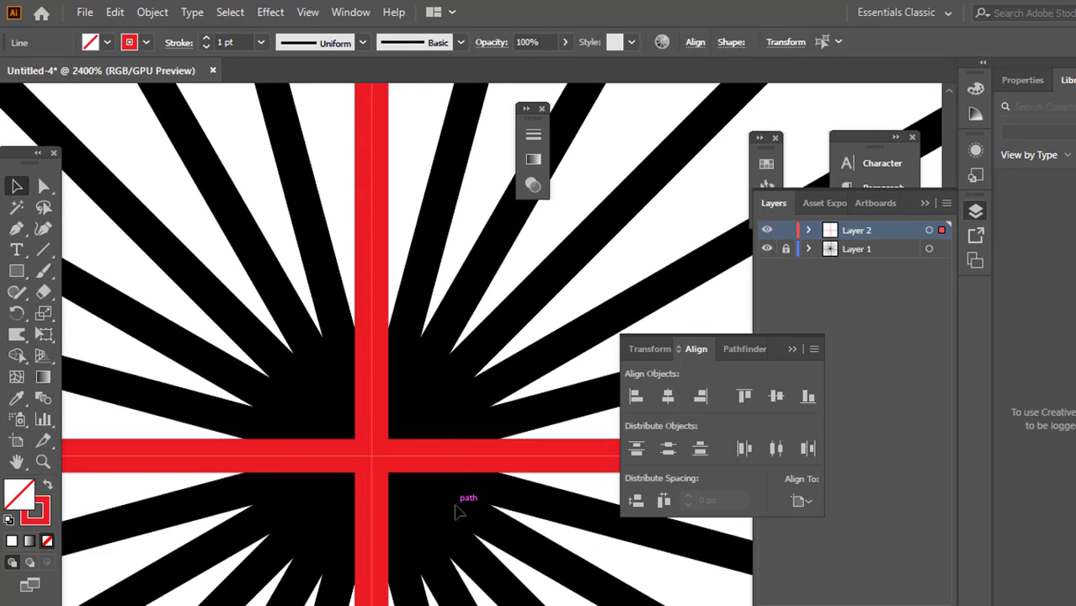
{"action": "scroll", "coordinate": [337, 469], "scroll_direction": "down", "scroll_amount": 5}
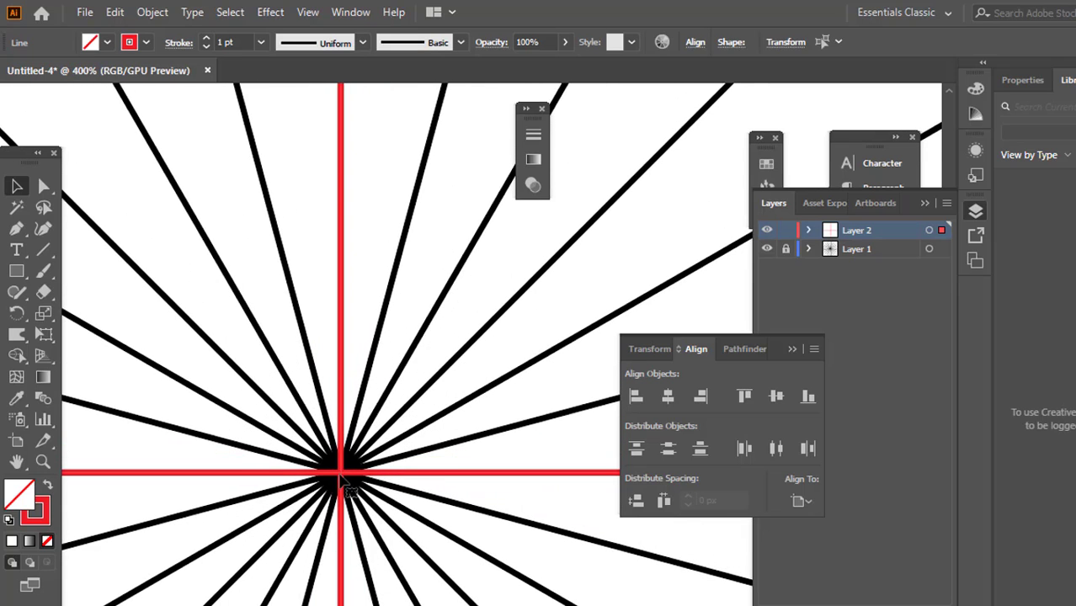
{"action": "scroll", "coordinate": [337, 476], "scroll_direction": "down", "scroll_amount": 4}
{"action": "scroll", "coordinate": [340, 467], "scroll_direction": "down", "scroll_amount": 3}
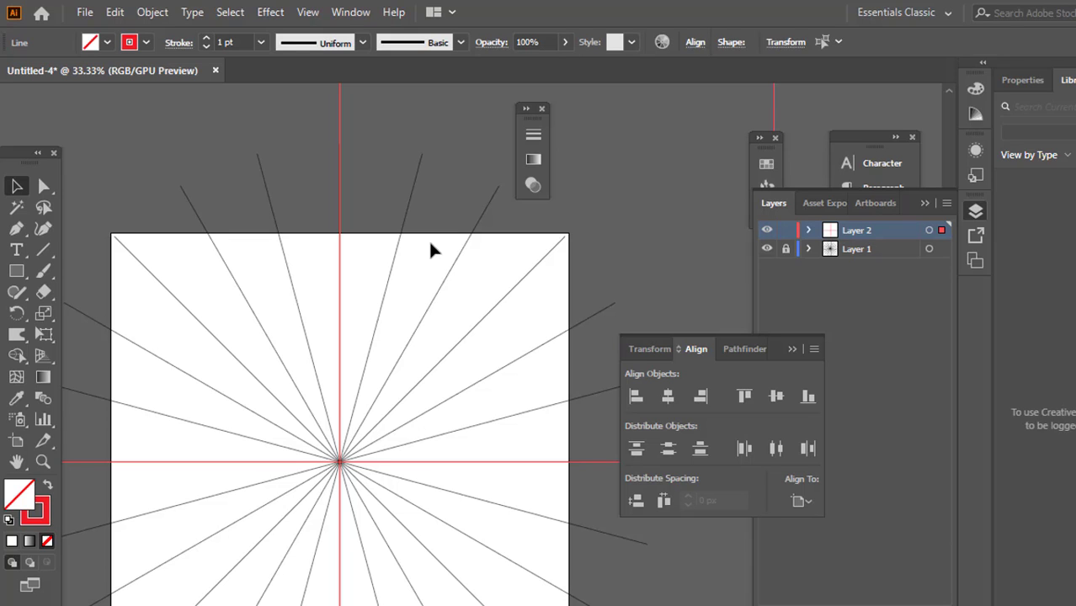
{"action": "scroll", "coordinate": [379, 427], "scroll_direction": "up", "scroll_amount": 3}
{"action": "scroll", "coordinate": [337, 433], "scroll_direction": "down", "scroll_amount": 2}
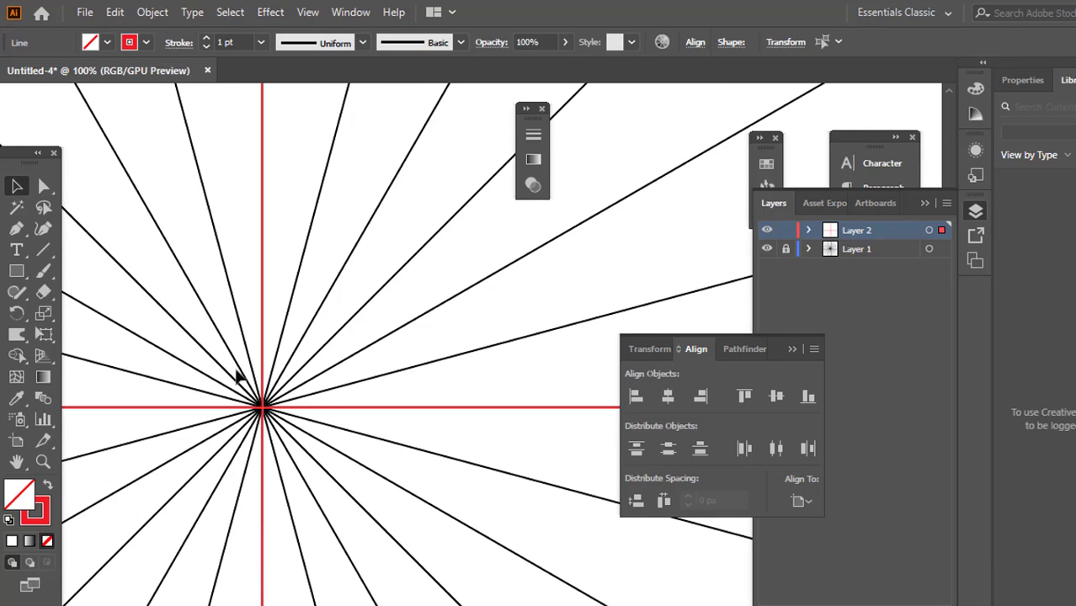
{"action": "scroll", "coordinate": [295, 428], "scroll_direction": "up", "scroll_amount": 1}
{"action": "scroll", "coordinate": [303, 450], "scroll_direction": "up", "scroll_amount": 2}
{"action": "scroll", "coordinate": [318, 444], "scroll_direction": "left", "scroll_amount": 2}
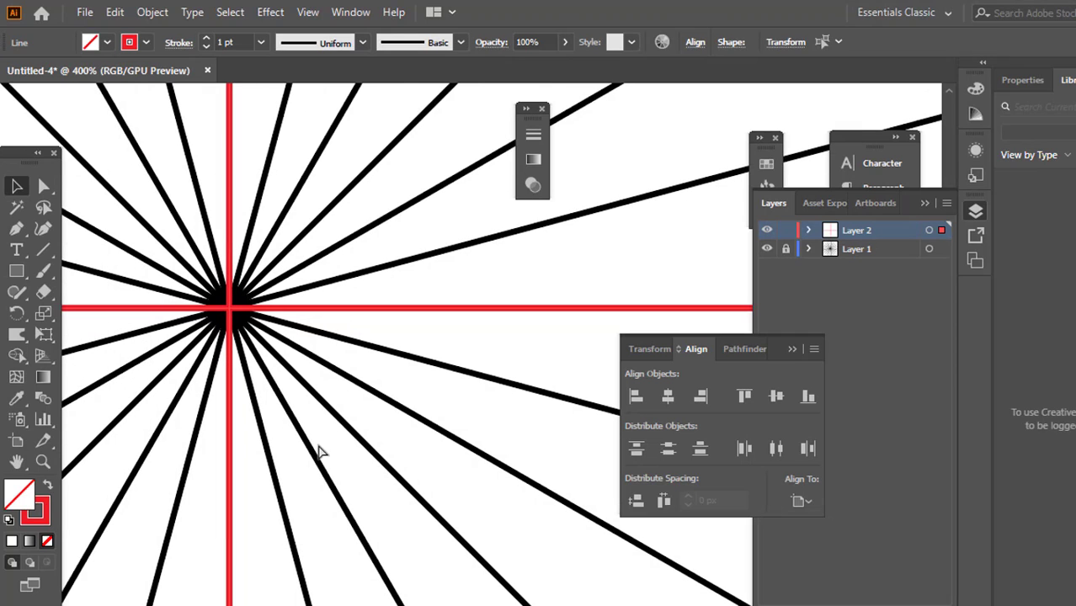
{"action": "scroll", "coordinate": [209, 305], "scroll_direction": "up", "scroll_amount": 6}
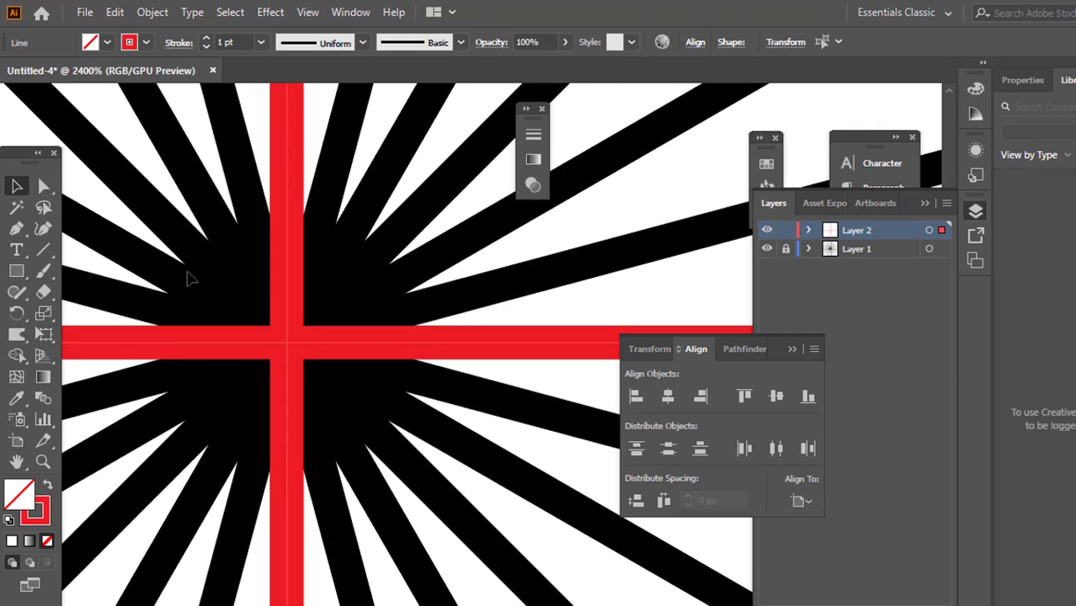
Paint a short curved Paintbrush stroke from the upper red vertical line down toward the next radial line on its right
{"action": "scroll", "coordinate": [388, 385], "scroll_direction": "down", "scroll_amount": 8}
{"action": "scroll", "coordinate": [333, 330], "scroll_direction": "up", "scroll_amount": 5}
{"action": "scroll", "coordinate": [350, 326], "scroll_direction": "down", "scroll_amount": 2}
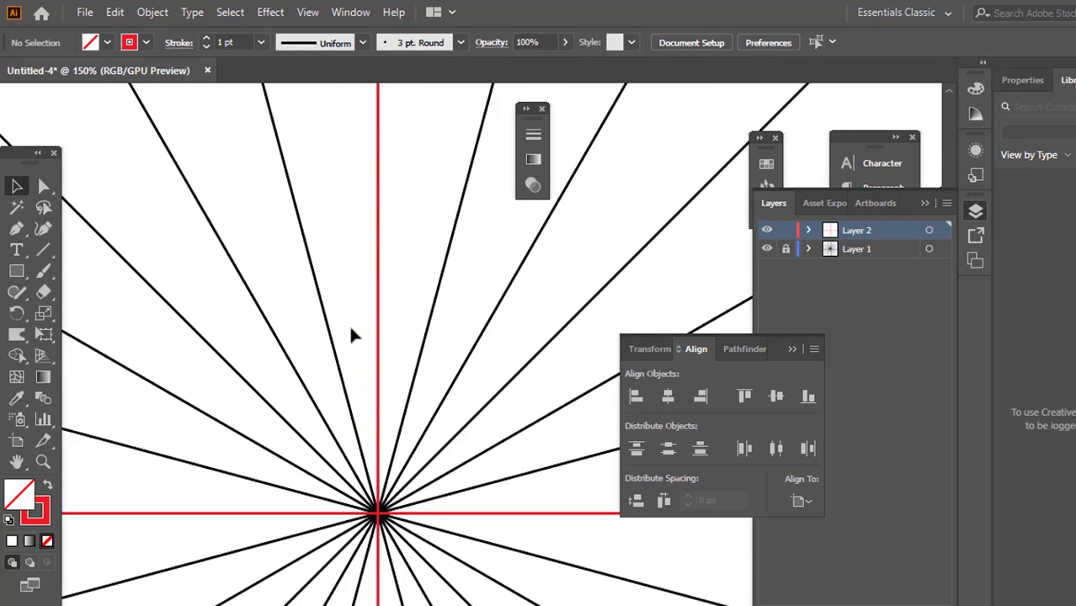
{"action": "scroll", "coordinate": [313, 282], "scroll_direction": "right", "scroll_amount": 2}
{"action": "scroll", "coordinate": [299, 271], "scroll_direction": "up", "scroll_amount": 2}
{"action": "scroll", "coordinate": [281, 291], "scroll_direction": "down", "scroll_amount": 3}
{"action": "scroll", "coordinate": [290, 301], "scroll_direction": "up", "scroll_amount": 2}
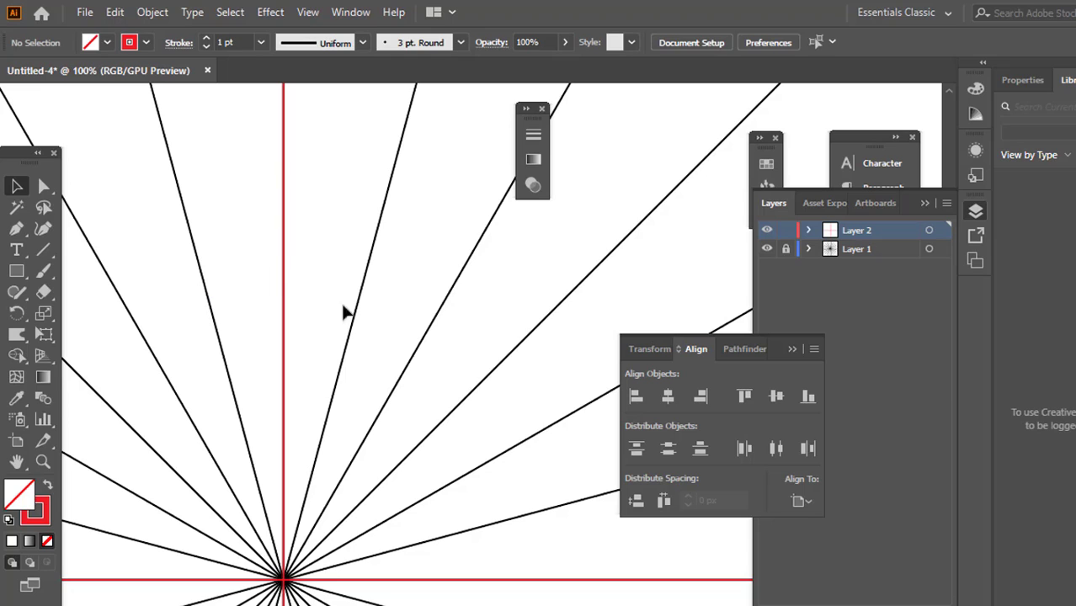
{"action": "scroll", "coordinate": [312, 290], "scroll_direction": "up", "scroll_amount": 4}
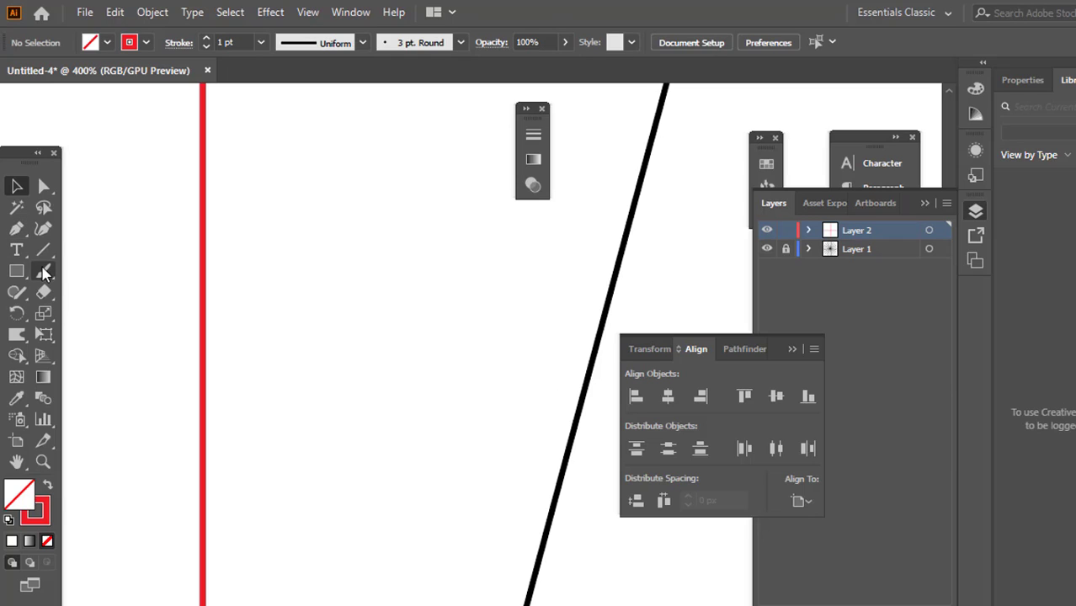
{"action": "left_click_drag", "start_coordinate": [44, 272], "coordinate": [48, 278]}
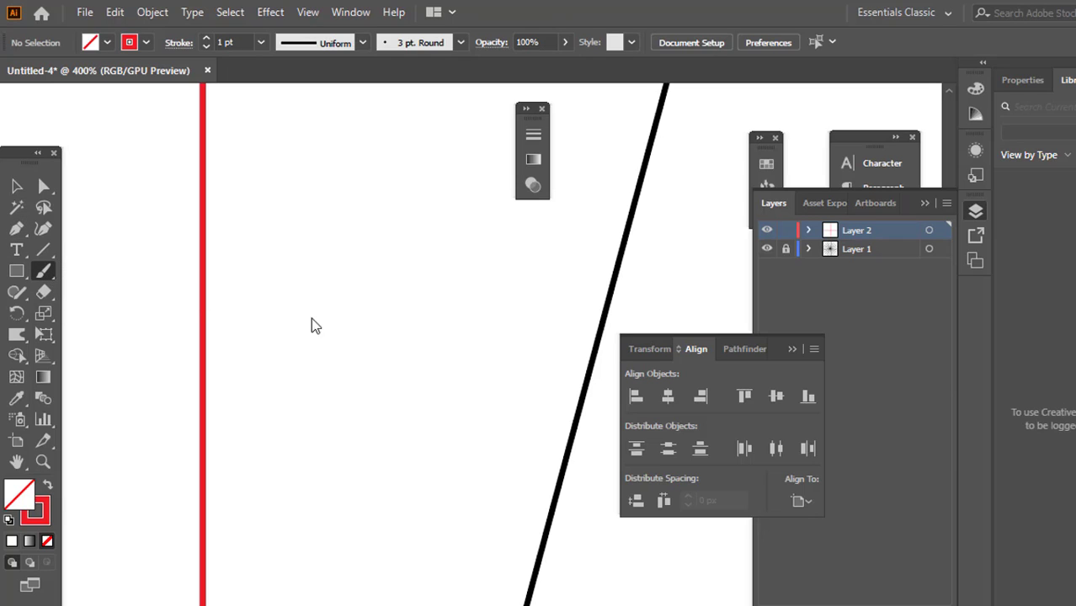
{"action": "left_click_drag", "start_coordinate": [194, 261], "coordinate": [362, 404]}
{"action": "left_click_drag", "start_coordinate": [438, 490], "coordinate": [468, 593]}
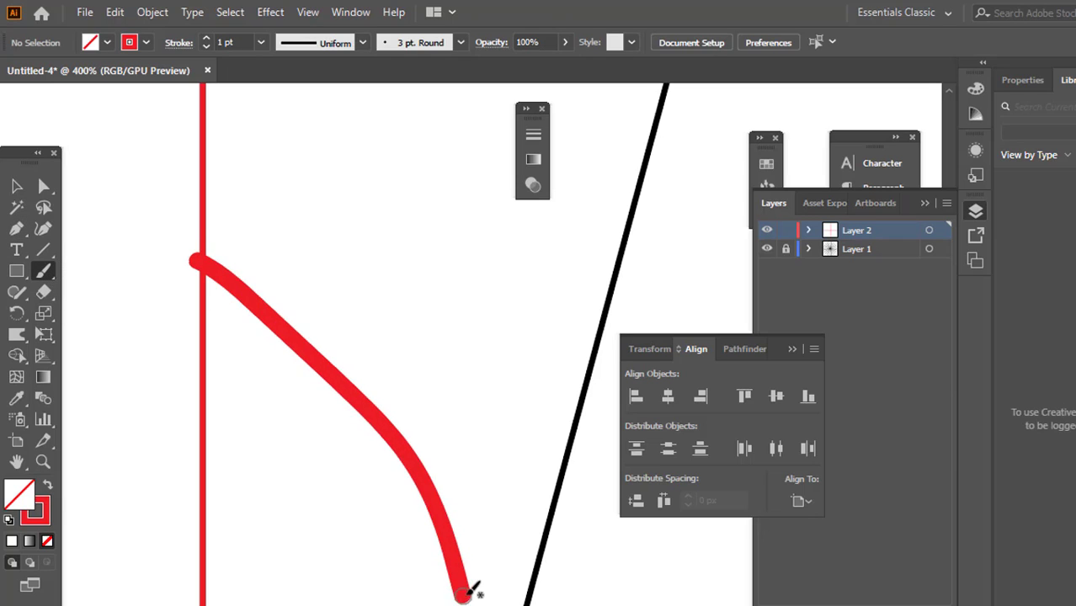
{"action": "left_click", "coordinate": [17, 186]}
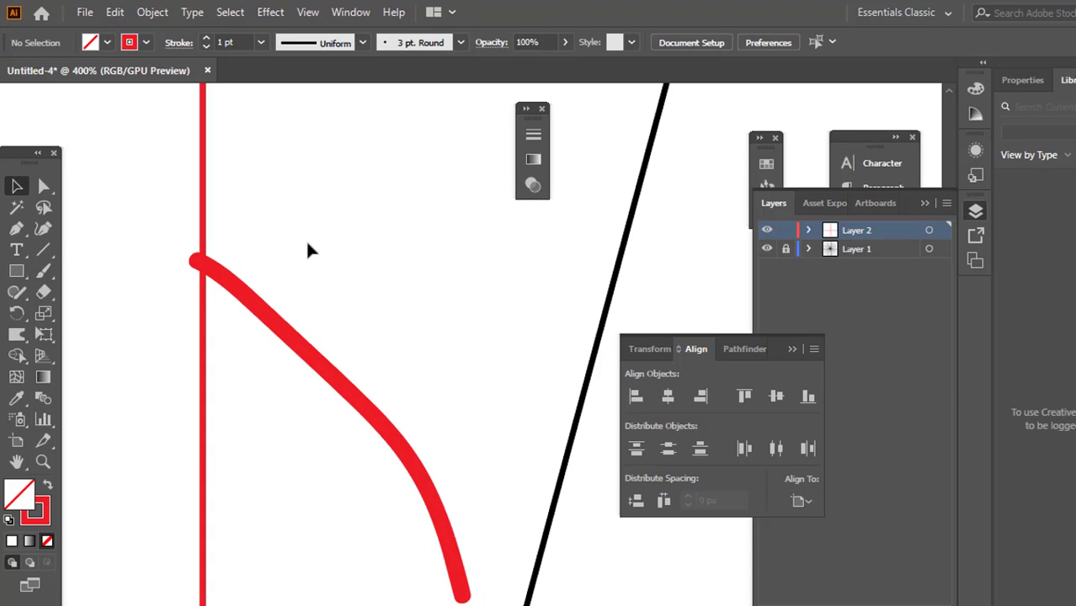
{"action": "left_click", "coordinate": [928, 231]}
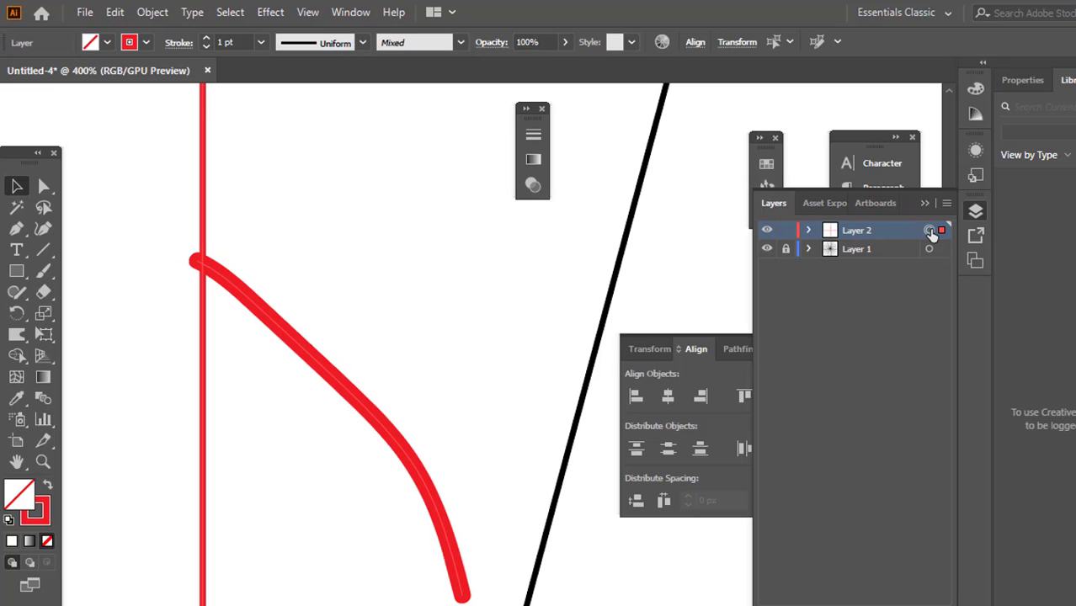
{"action": "scroll", "coordinate": [338, 390], "scroll_direction": "down", "scroll_amount": 7}
{"action": "scroll", "coordinate": [335, 397], "scroll_direction": "down", "scroll_amount": 2}
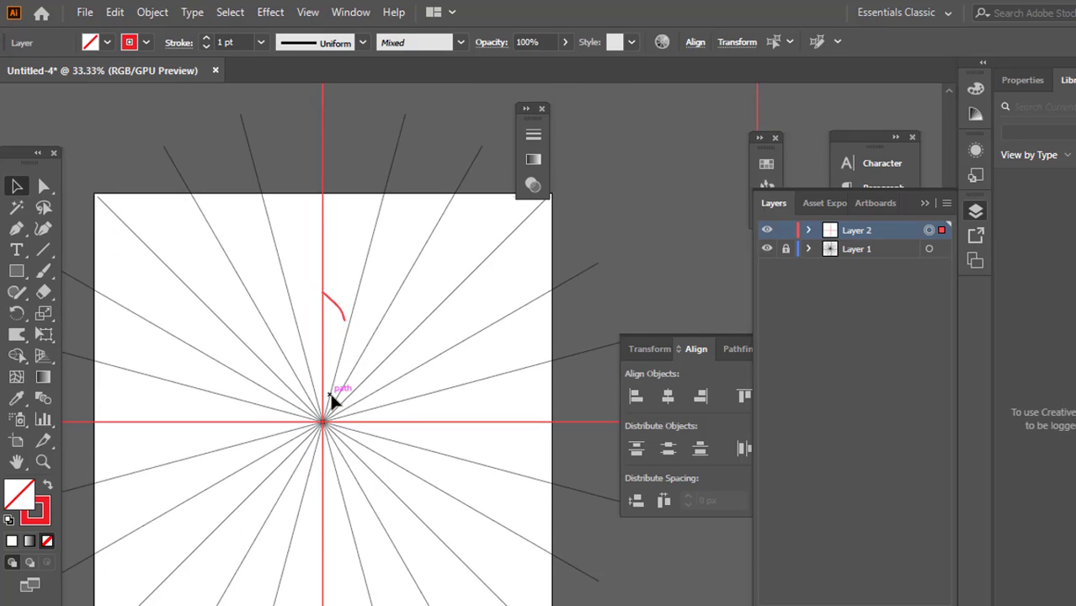
{"action": "left_click", "coordinate": [276, 303]}
Apply a Transform effect to all of Layer 2 with 1 copy and Reflect X to mirror the stroke
{"action": "scroll", "coordinate": [268, 309], "scroll_direction": "up", "scroll_amount": 2}
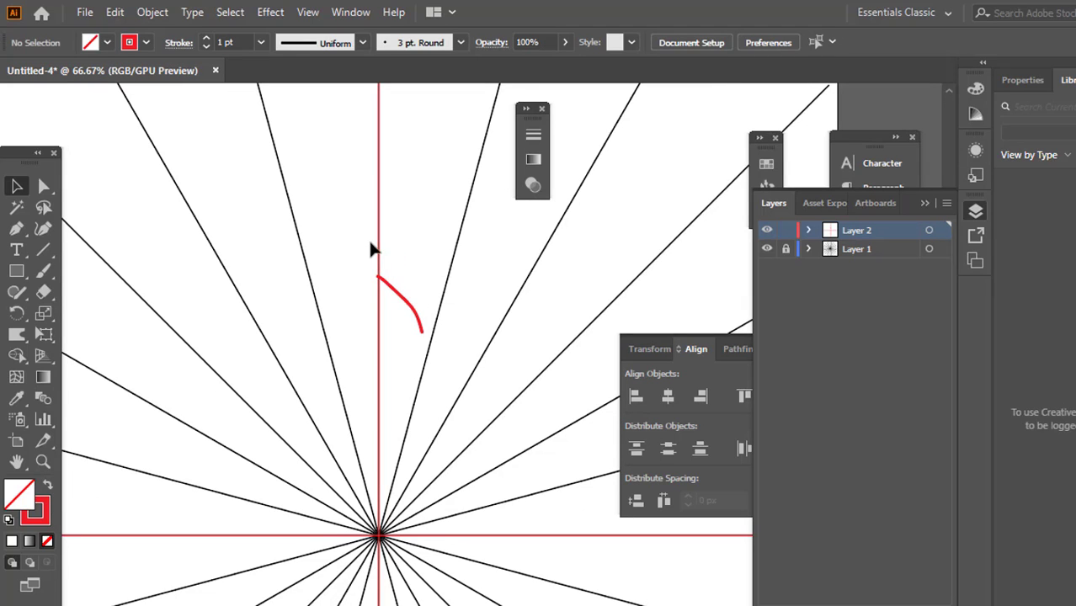
{"action": "scroll", "coordinate": [356, 262], "scroll_direction": "right", "scroll_amount": 2}
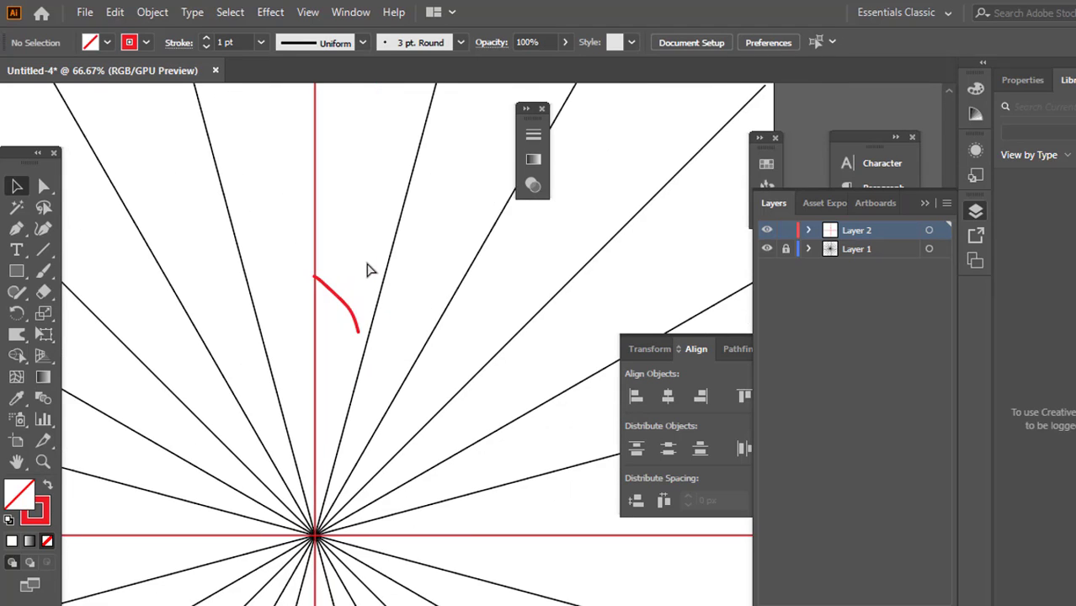
{"action": "left_click", "coordinate": [942, 230]}
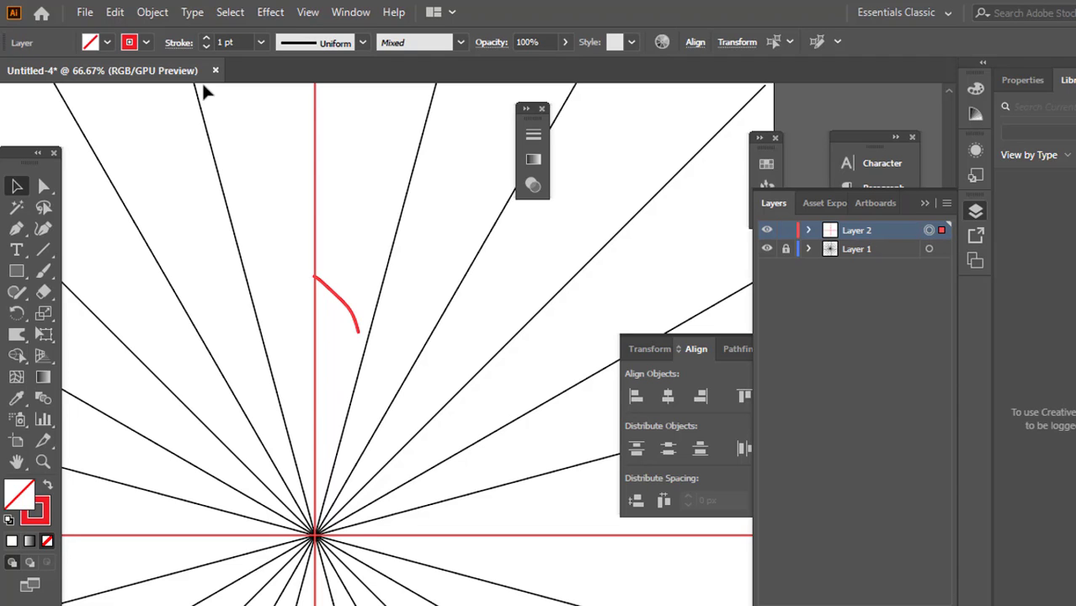
{"action": "left_click", "coordinate": [270, 14]}
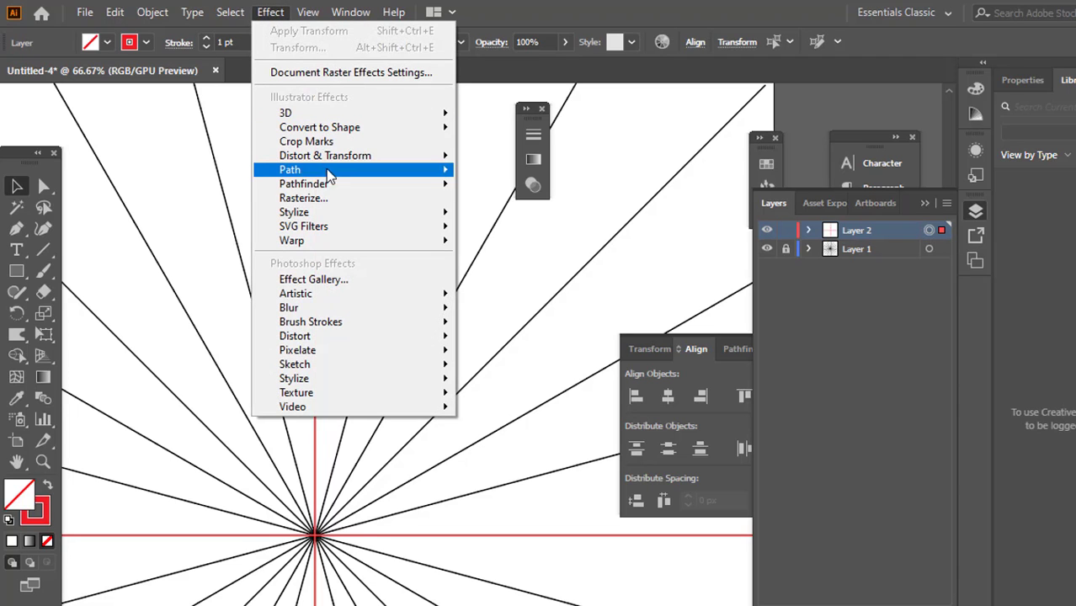
{"action": "mouse_move", "coordinate": [344, 168]}
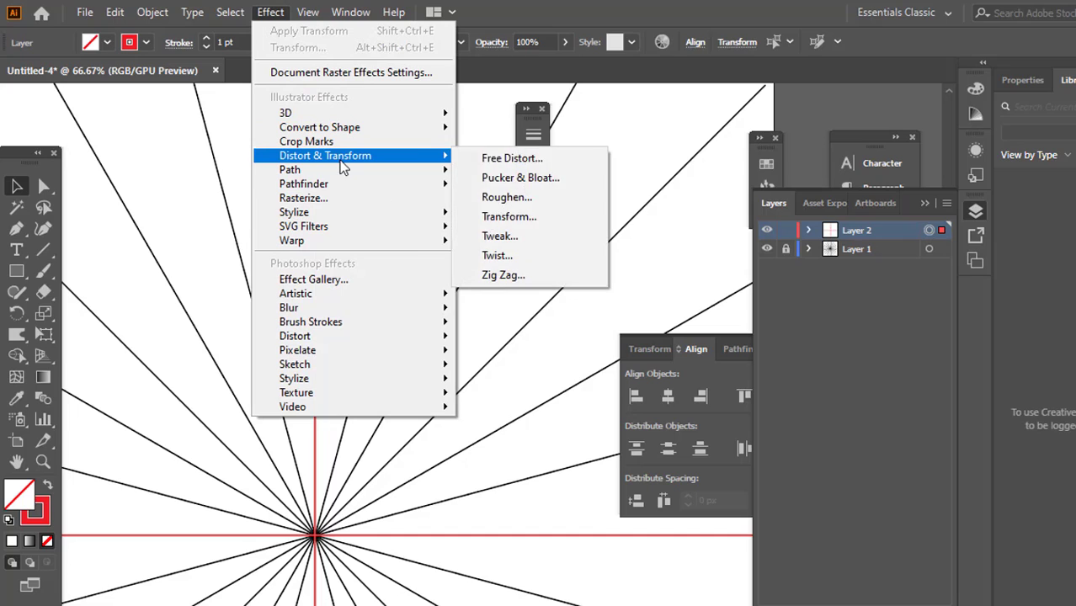
{"action": "left_click", "coordinate": [512, 219]}
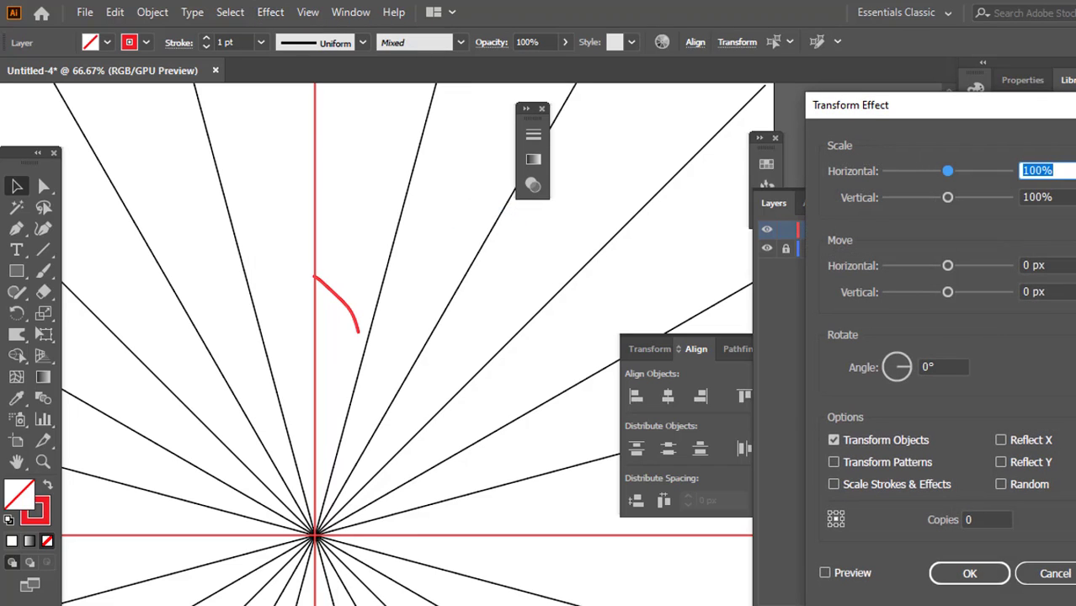
{"action": "left_click", "coordinate": [825, 572]}
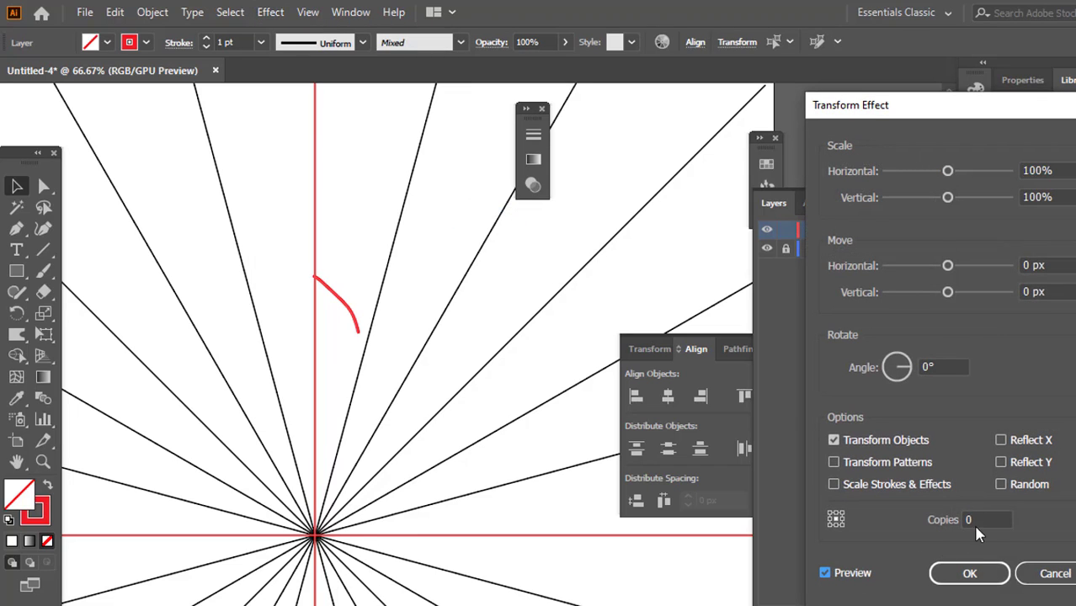
{"action": "double_click", "coordinate": [985, 520]}
{"action": "type", "text": "1"}
{"action": "left_click", "coordinate": [1010, 445]}
{"action": "left_click", "coordinate": [1009, 446]}
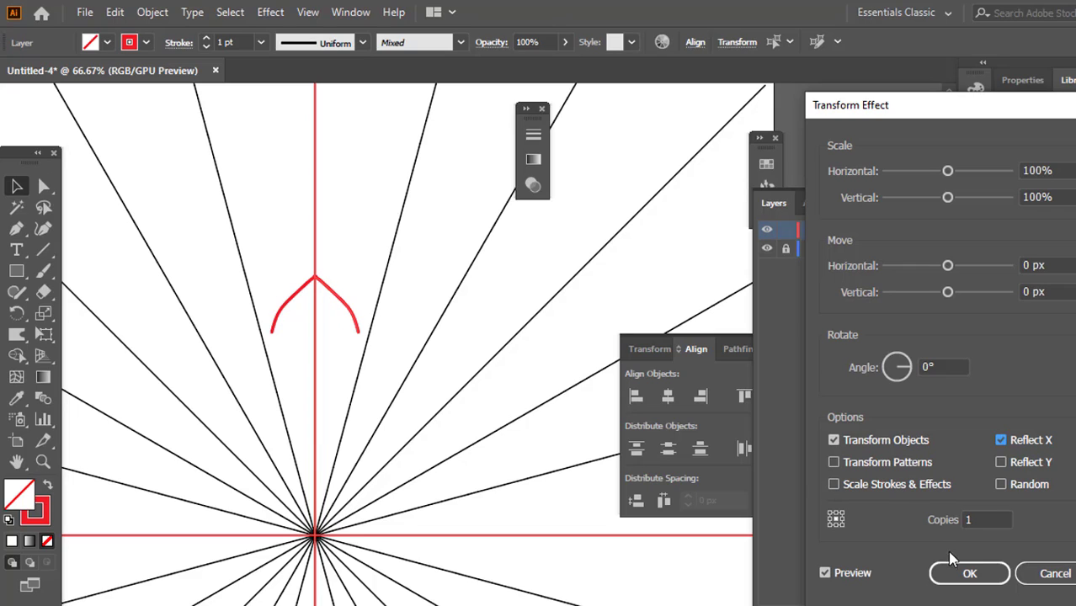
{"action": "left_click", "coordinate": [965, 573]}
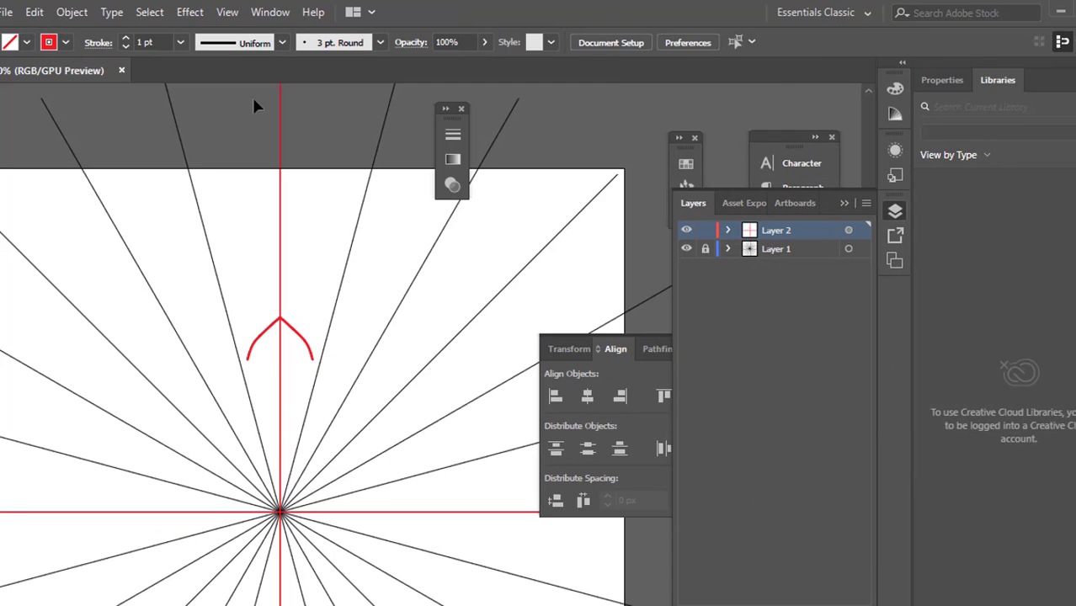
Apply a second Transform effect to all of Layer 2, rotating by 30° with 11 copies
{"action": "scroll", "coordinate": [278, 295], "scroll_direction": "down", "scroll_amount": 1}
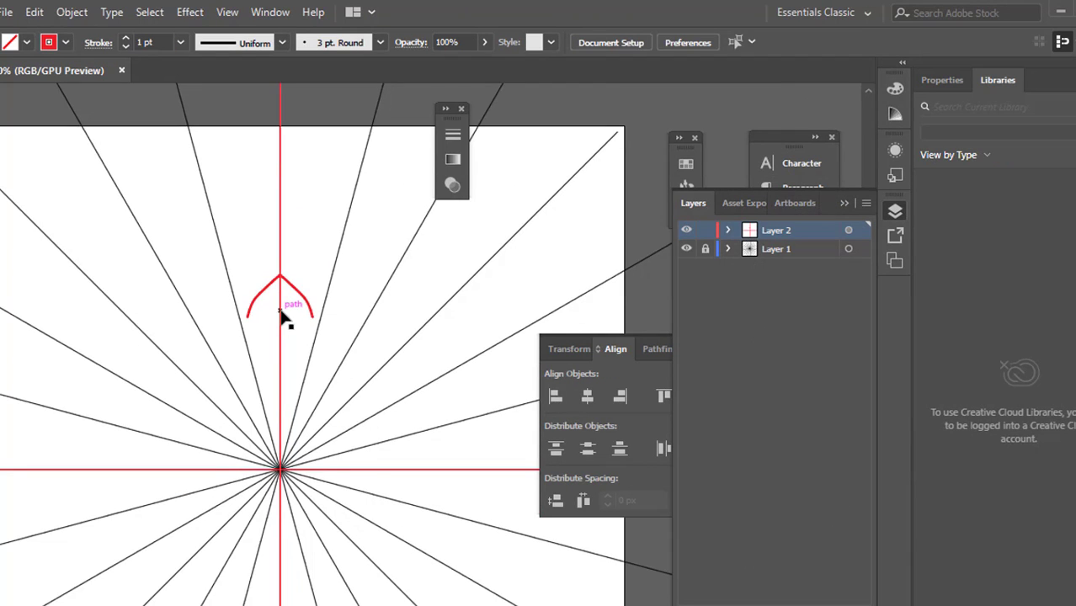
{"action": "scroll", "coordinate": [284, 312], "scroll_direction": "up", "scroll_amount": 2}
{"action": "scroll", "coordinate": [266, 311], "scroll_direction": "up", "scroll_amount": 2}
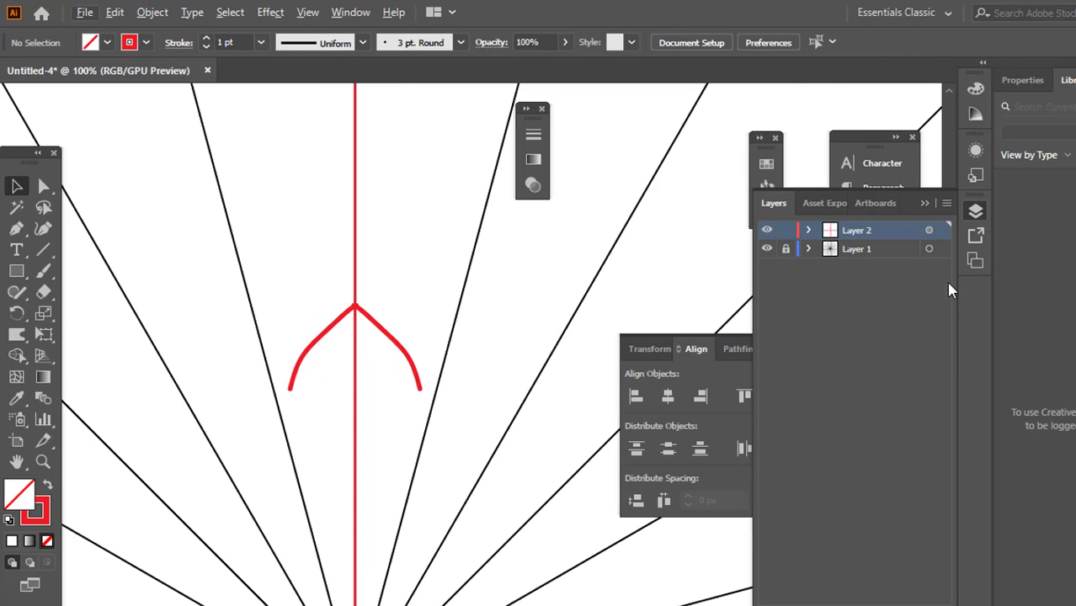
{"action": "left_click", "coordinate": [929, 231]}
{"action": "scroll", "coordinate": [357, 313], "scroll_direction": "down", "scroll_amount": 5}
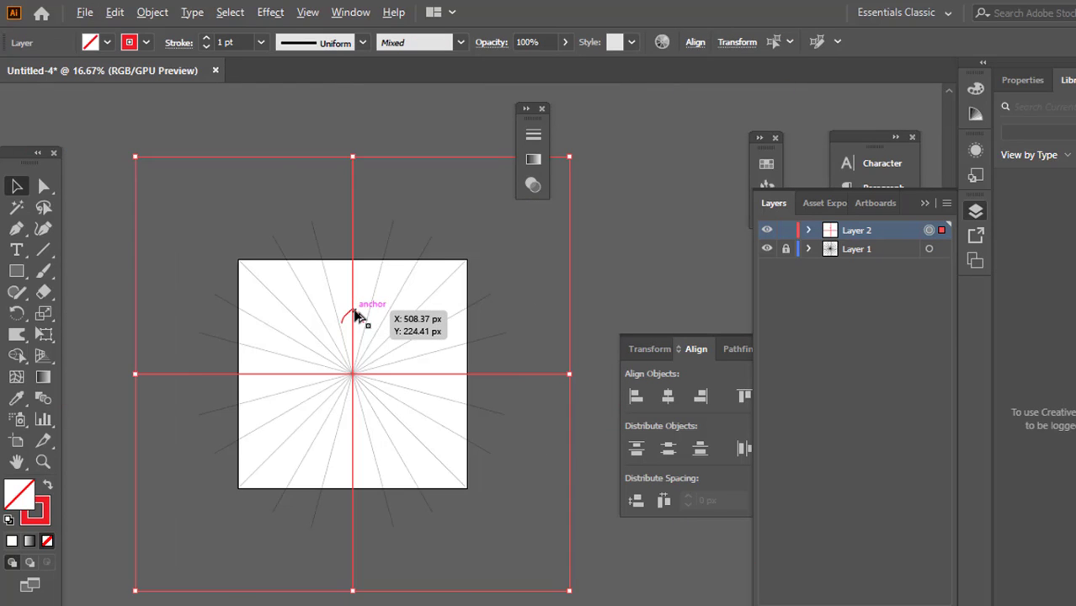
{"action": "scroll", "coordinate": [357, 313], "scroll_direction": "up", "scroll_amount": 2}
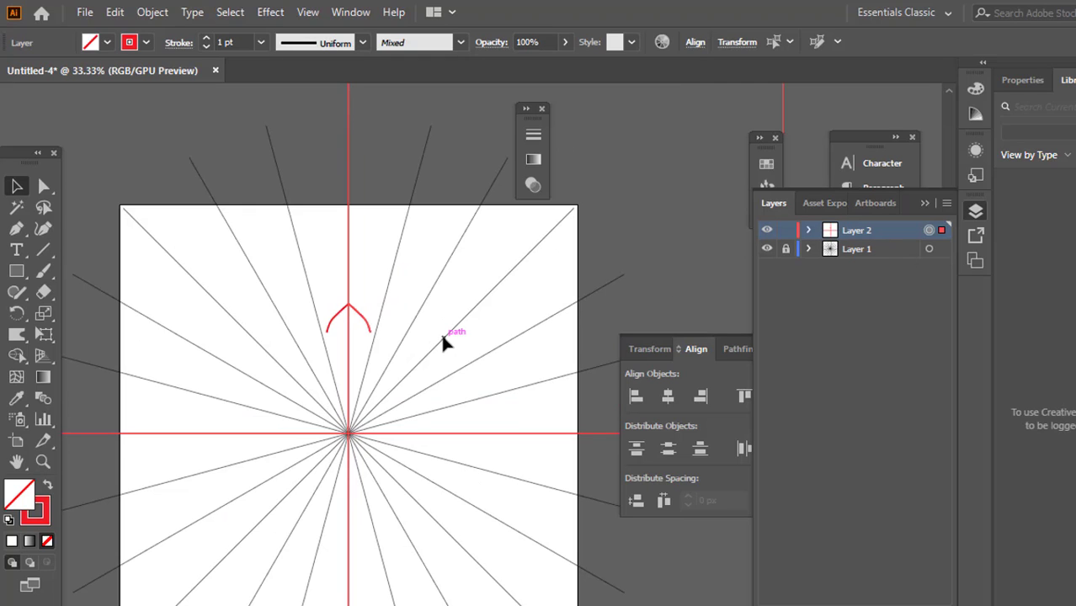
{"action": "left_click", "coordinate": [270, 12]}
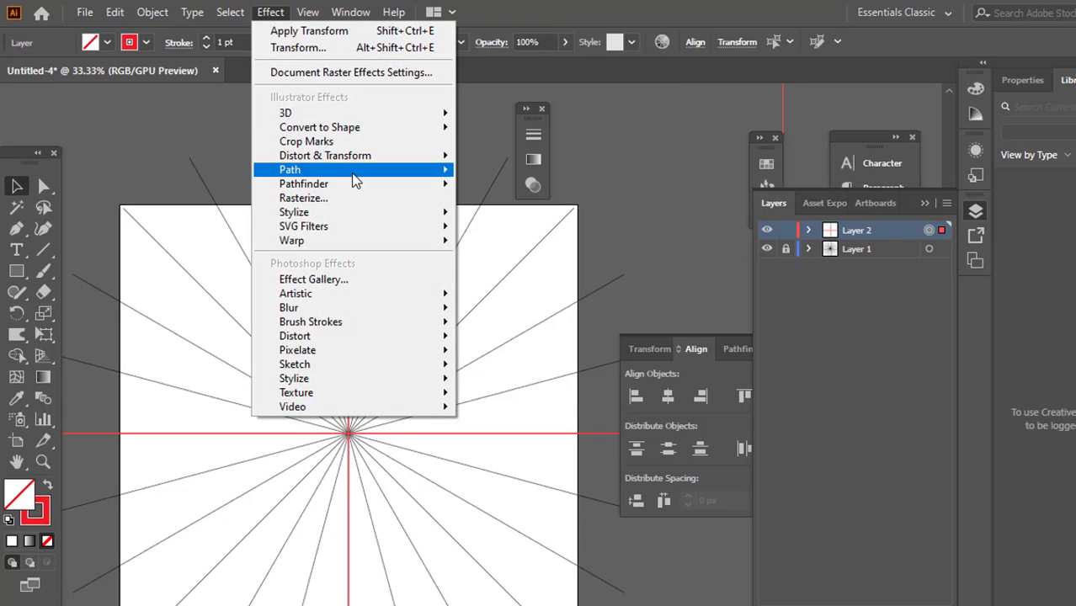
{"action": "mouse_move", "coordinate": [357, 166]}
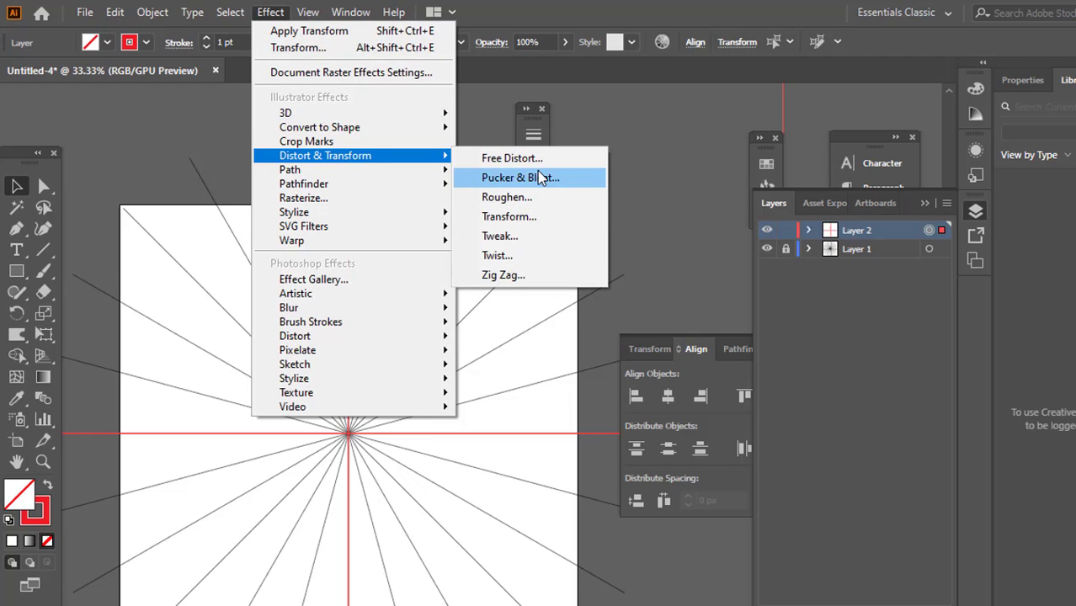
{"action": "left_click", "coordinate": [537, 216]}
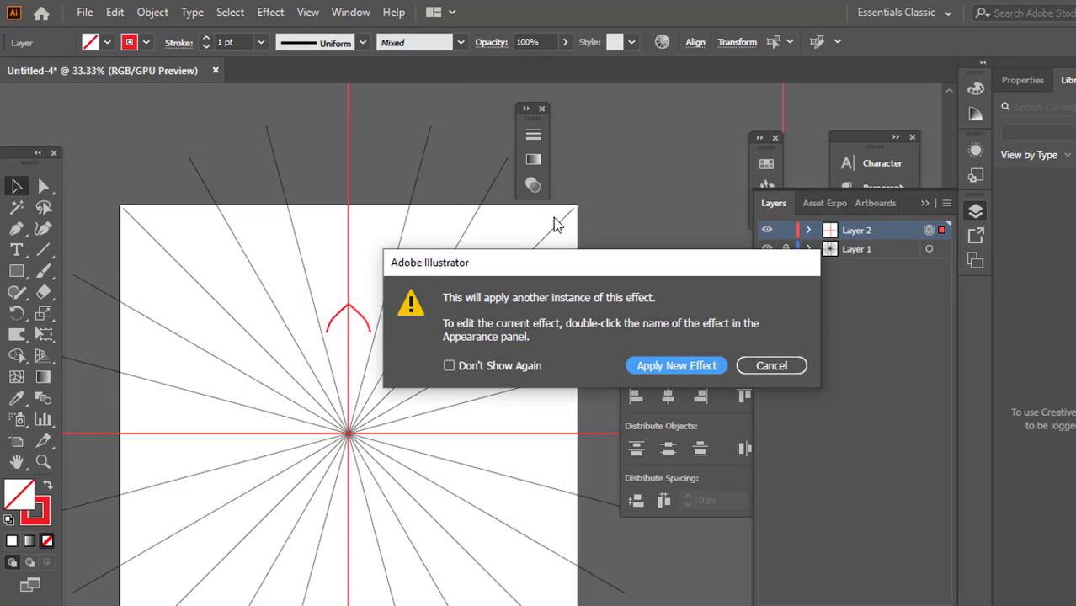
{"action": "left_click", "coordinate": [690, 368]}
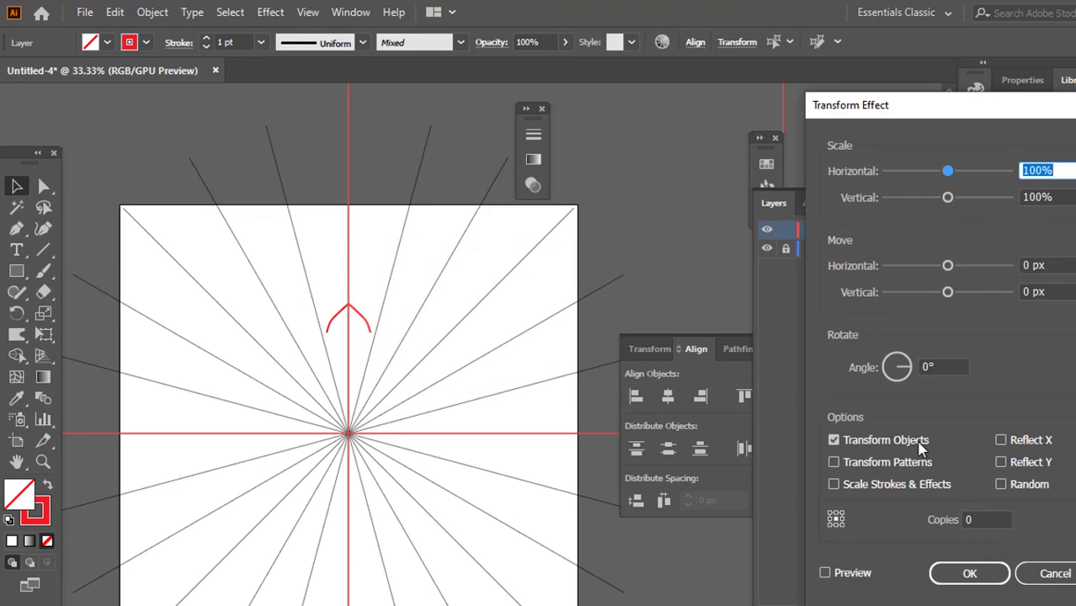
{"action": "left_click", "coordinate": [896, 364]}
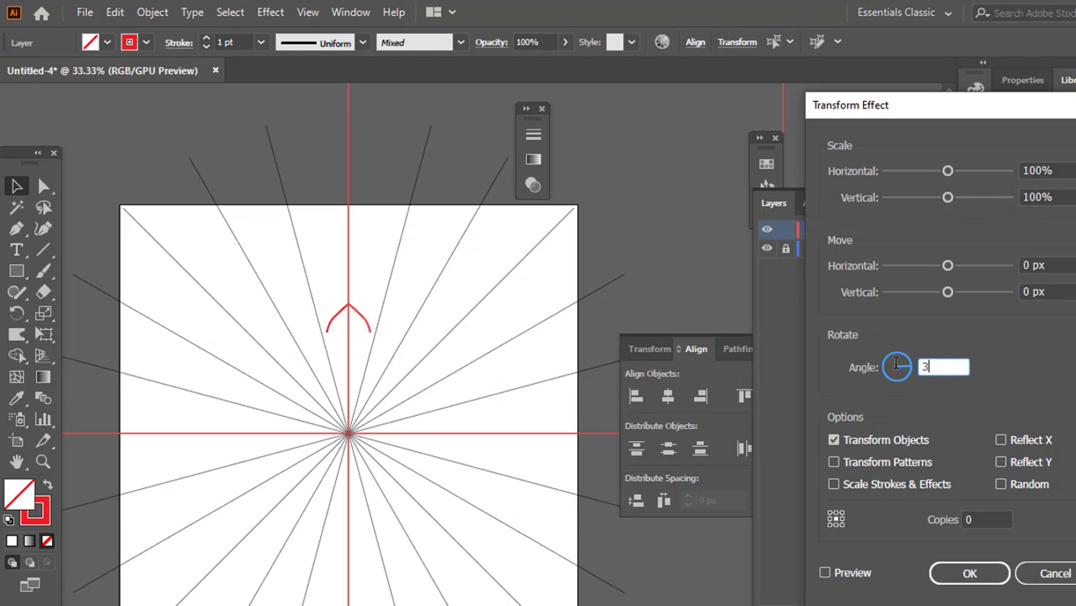
{"action": "type", "text": "30"}
{"action": "left_click", "coordinate": [979, 519]}
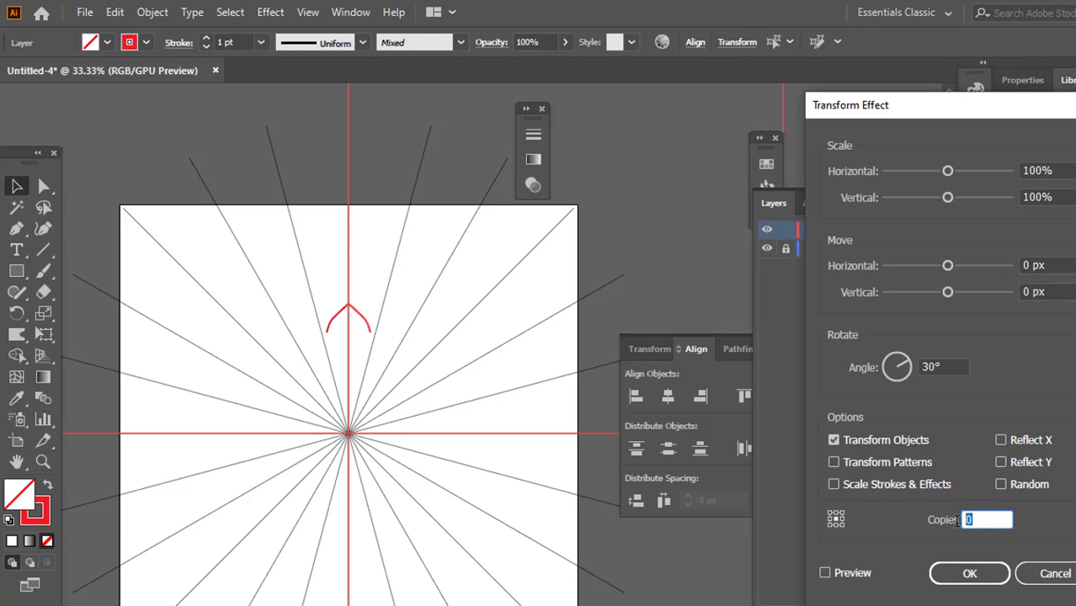
{"action": "type", "text": "11"}
{"action": "left_click", "coordinate": [826, 573]}
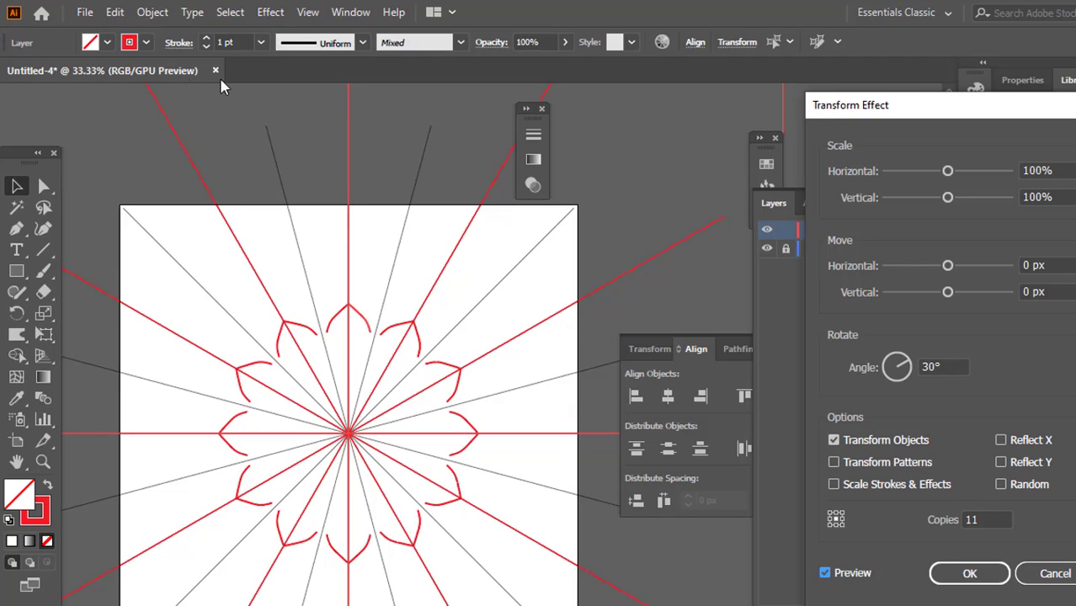
{"action": "left_click", "coordinate": [966, 574]}
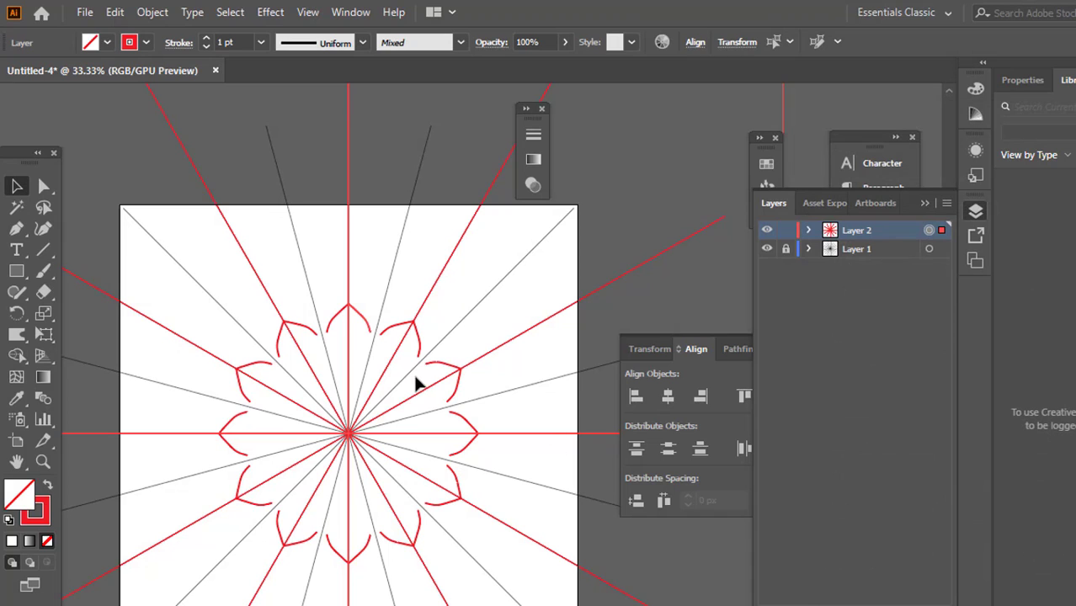
Paint a curved petal stroke from the red vertical line above the small petal tip outward across the adjacent radial line
{"action": "scroll", "coordinate": [376, 284], "scroll_direction": "up", "scroll_amount": 2}
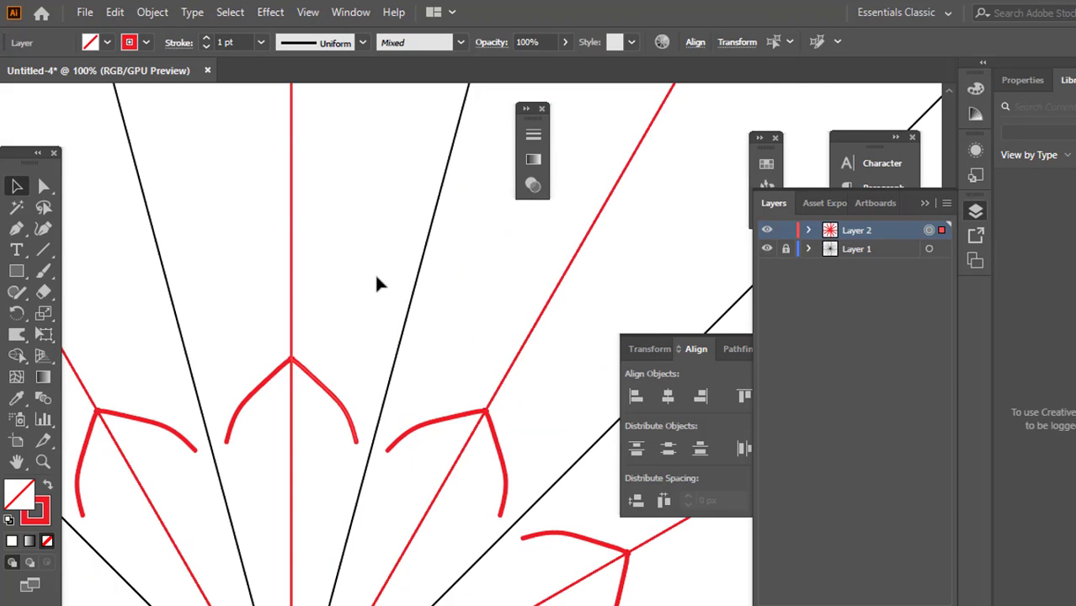
{"action": "scroll", "coordinate": [335, 296], "scroll_direction": "down", "scroll_amount": 2}
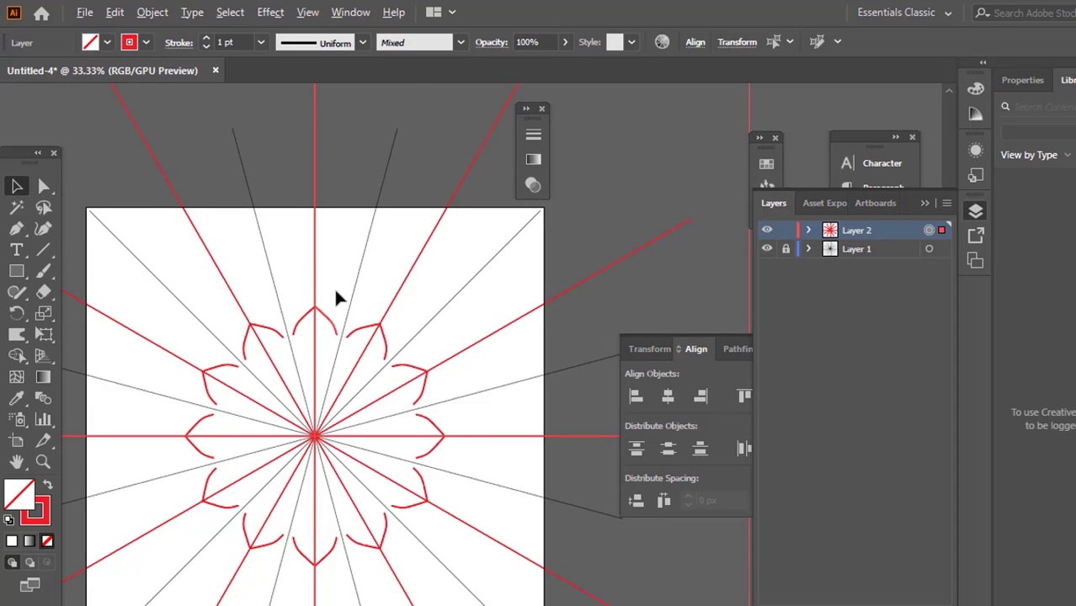
{"action": "scroll", "coordinate": [335, 296], "scroll_direction": "up", "scroll_amount": 1}
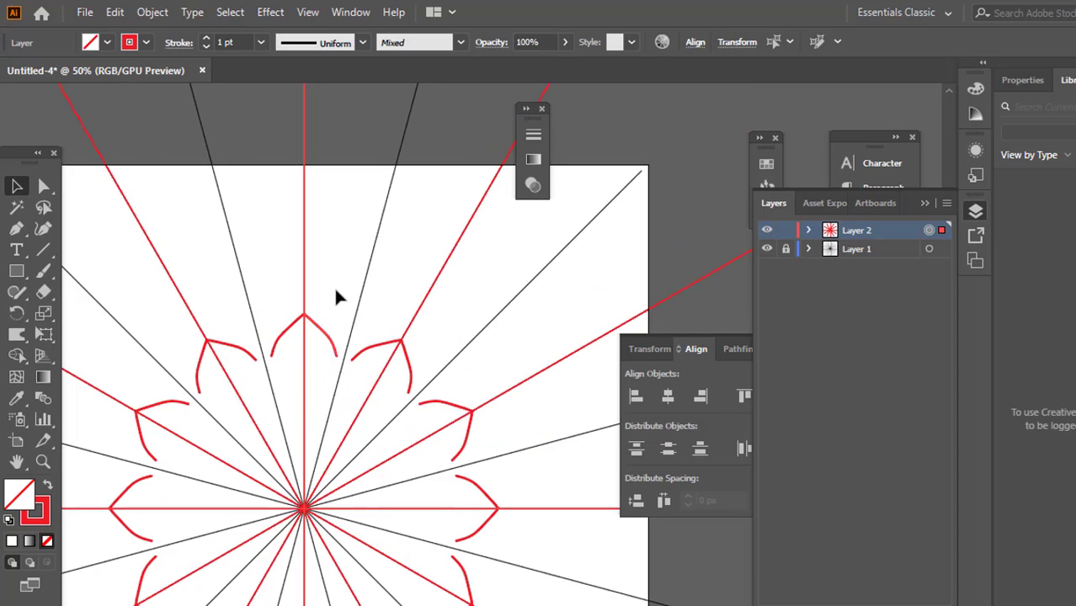
{"action": "left_click", "coordinate": [43, 270]}
{"action": "scroll", "coordinate": [351, 279], "scroll_direction": "up", "scroll_amount": 3}
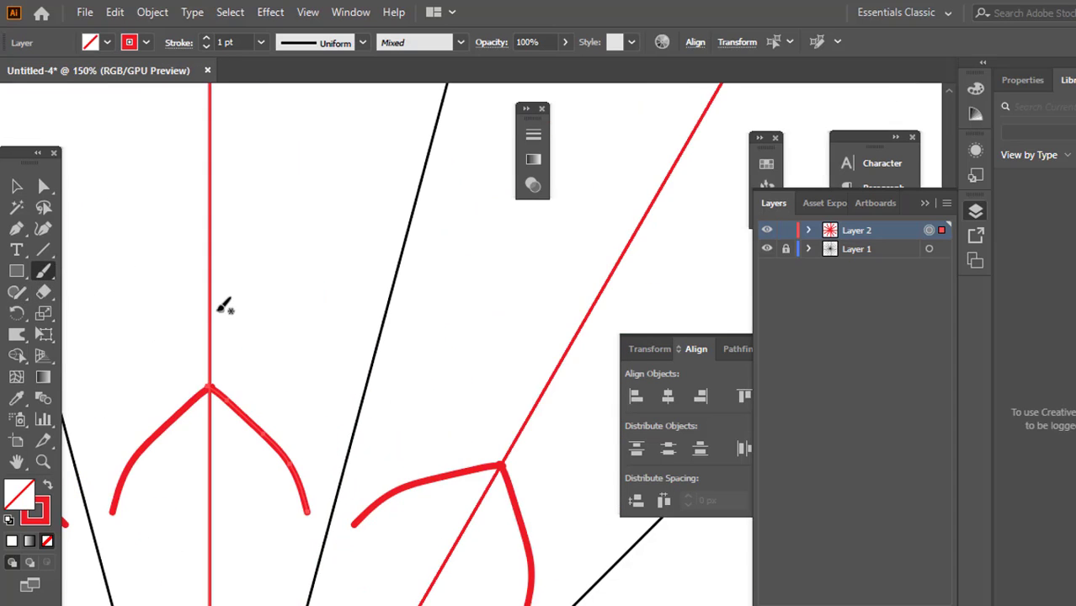
{"action": "scroll", "coordinate": [463, 210], "scroll_direction": "down", "scroll_amount": 5}
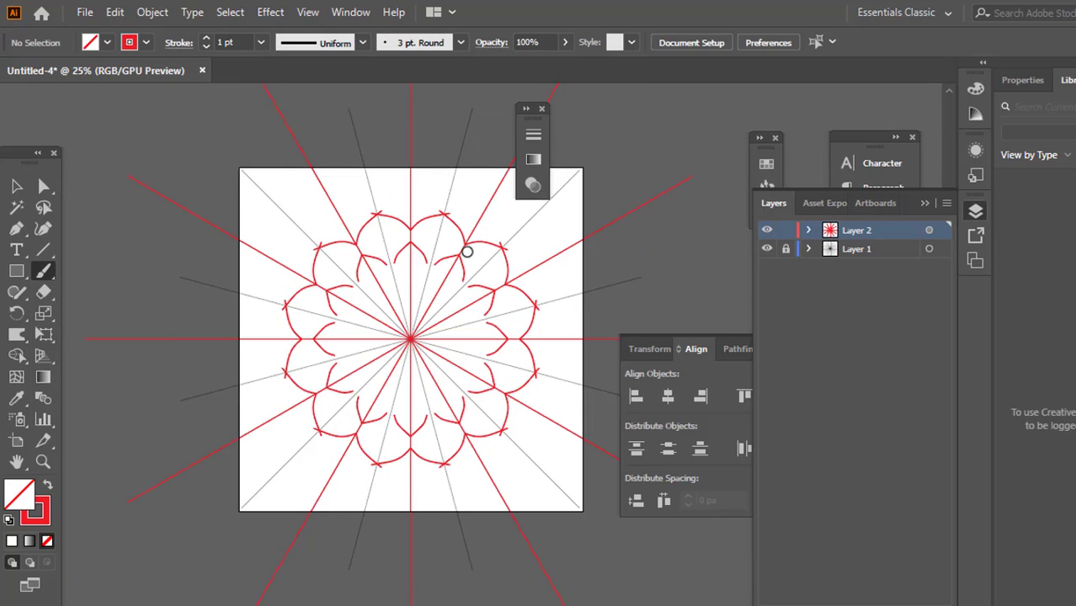
{"action": "scroll", "coordinate": [447, 238], "scroll_direction": "up", "scroll_amount": 2}
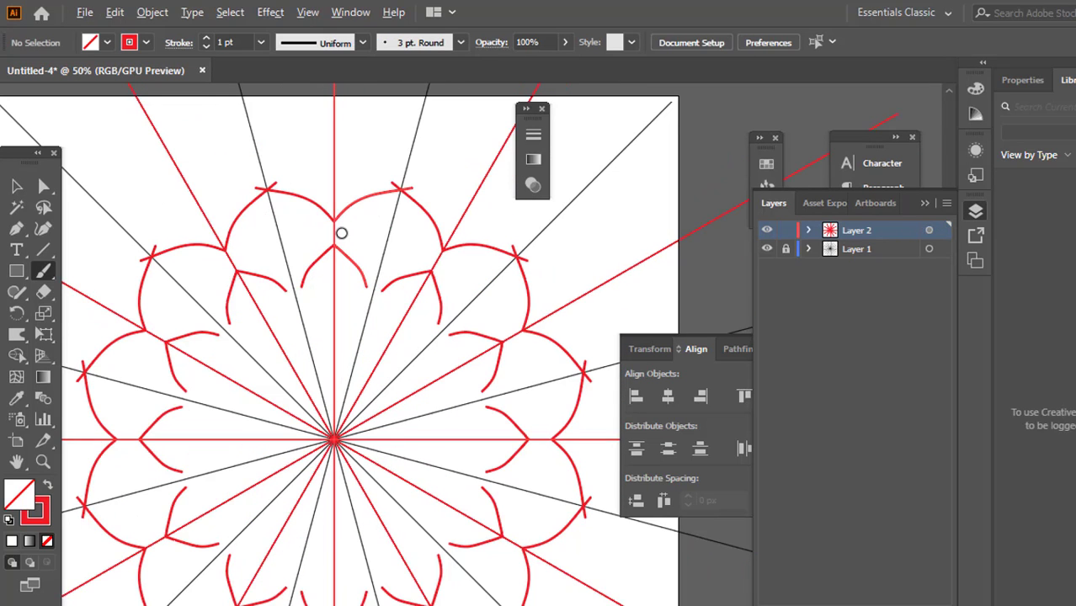
Paint an outer petal stroke with a small bump at its tip, starting from the red vertical line above the existing petals
{"action": "scroll", "coordinate": [346, 229], "scroll_direction": "up", "scroll_amount": 2}
{"action": "mouse_move", "coordinate": [335, 247]}
{"action": "left_mouse_down"}
{"action": "mouse_move", "coordinate": [400, 215]}
{"action": "mouse_move", "coordinate": [420, 224]}
{"action": "left_mouse_up"}
{"action": "scroll", "coordinate": [425, 220], "scroll_direction": "down", "scroll_amount": 1}
{"action": "scroll", "coordinate": [420, 223], "scroll_direction": "down", "scroll_amount": 1}
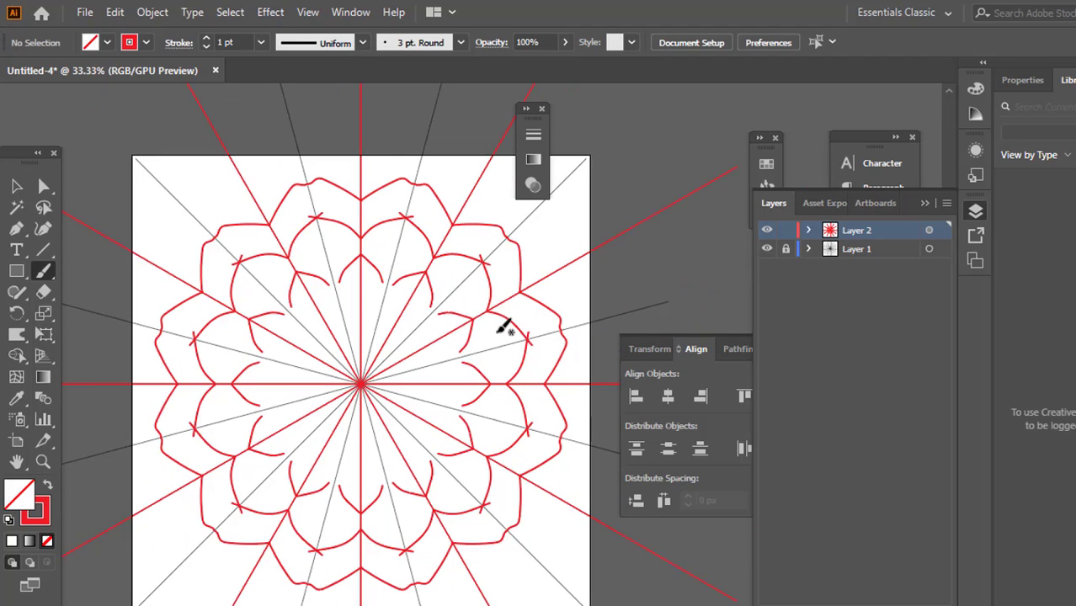
Paint a small hooked stroke, a dot and an S-shaped stroke near the centre, between the red vertical line and the adjacent black radial line
{"action": "scroll", "coordinate": [368, 320], "scroll_direction": "up", "scroll_amount": 2}
{"action": "left_click_drag", "start_coordinate": [361, 318], "coordinate": [370, 357]}
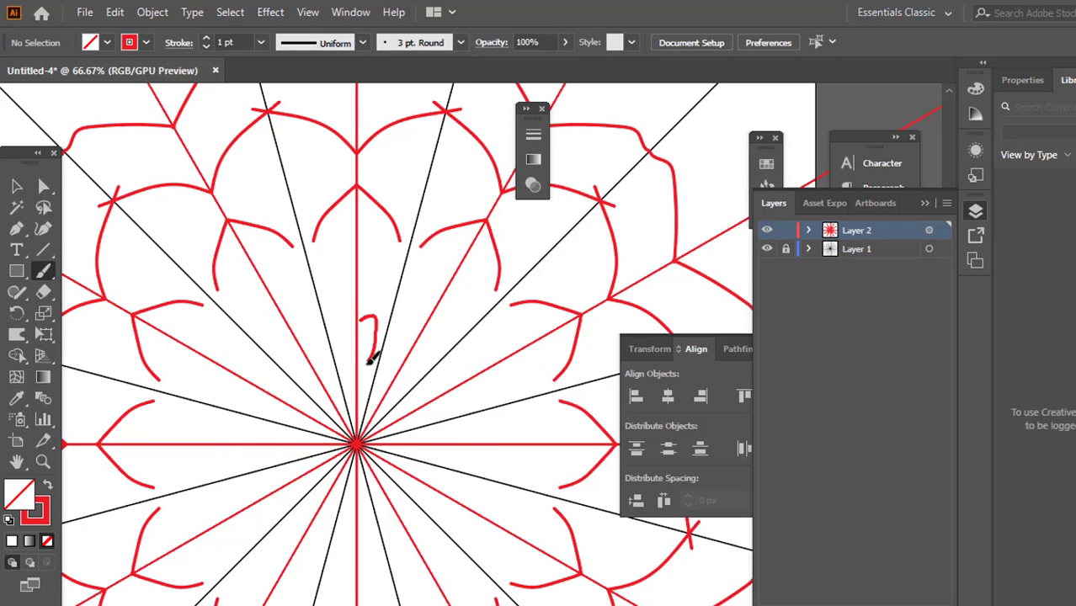
{"action": "scroll", "coordinate": [372, 354], "scroll_direction": "up", "scroll_amount": 4}
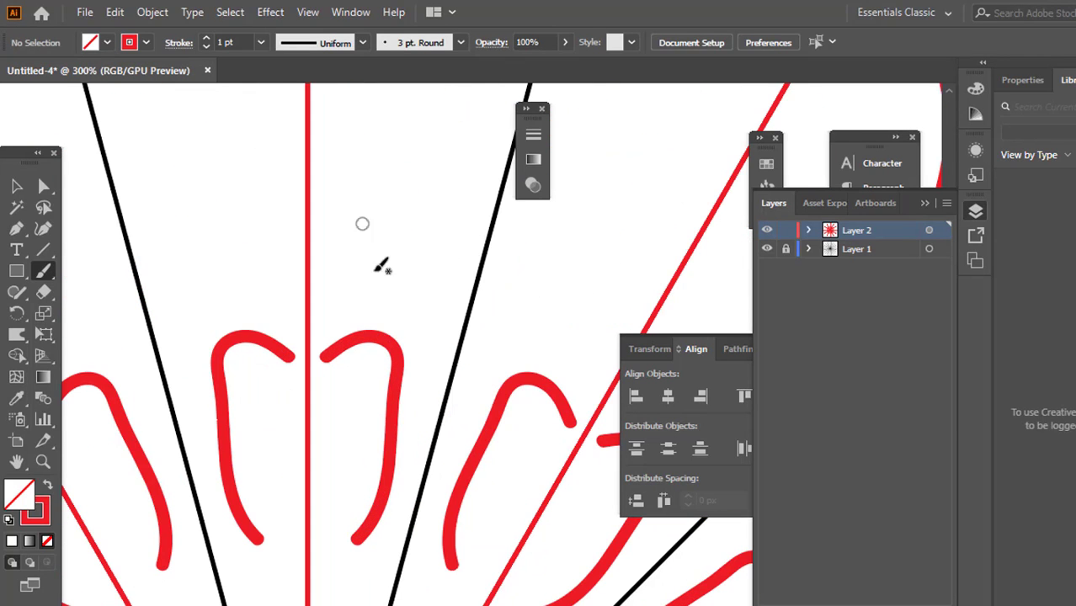
{"action": "left_click_drag", "start_coordinate": [372, 120], "coordinate": [403, 312]}
{"action": "scroll", "coordinate": [387, 303], "scroll_direction": "down", "scroll_amount": 4}
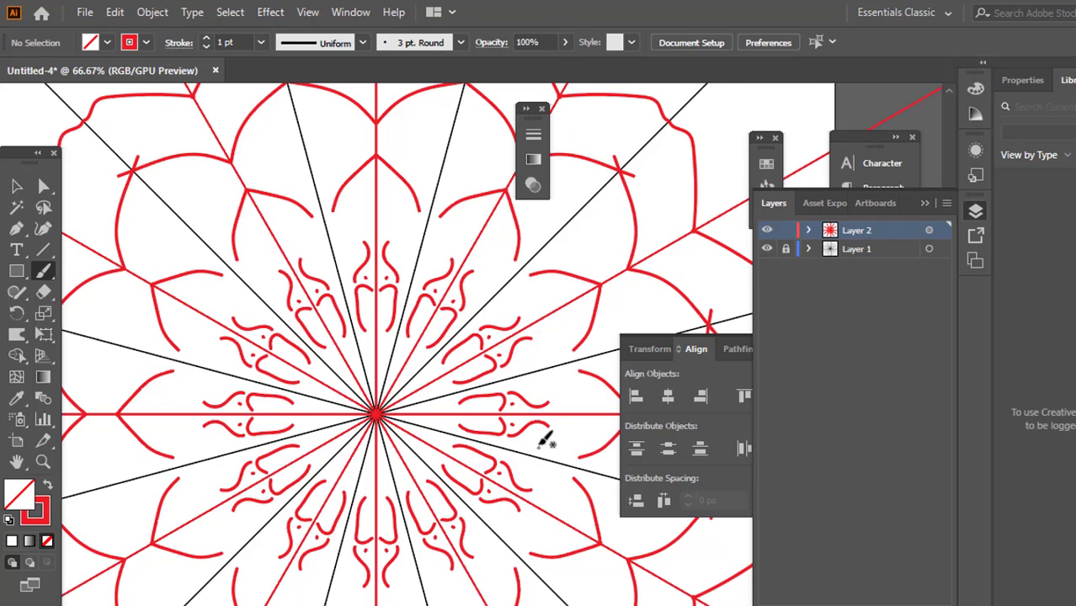
Delete the two outer petal strokes and the small inner petal stroke beside the red vertical line
{"action": "left_click", "coordinate": [19, 190]}
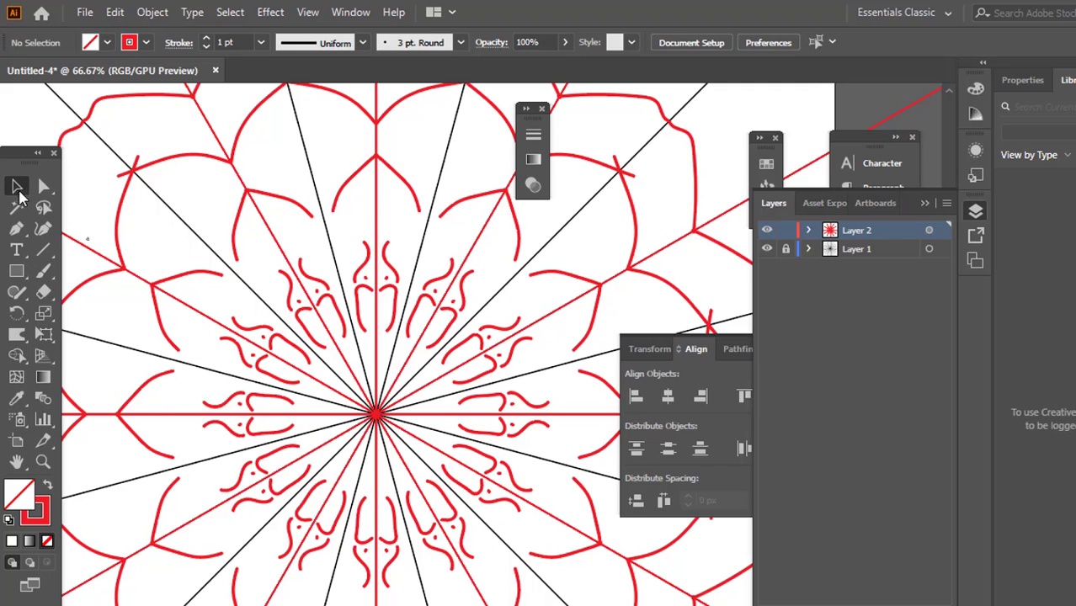
{"action": "scroll", "coordinate": [502, 383], "scroll_direction": "up", "scroll_amount": 3}
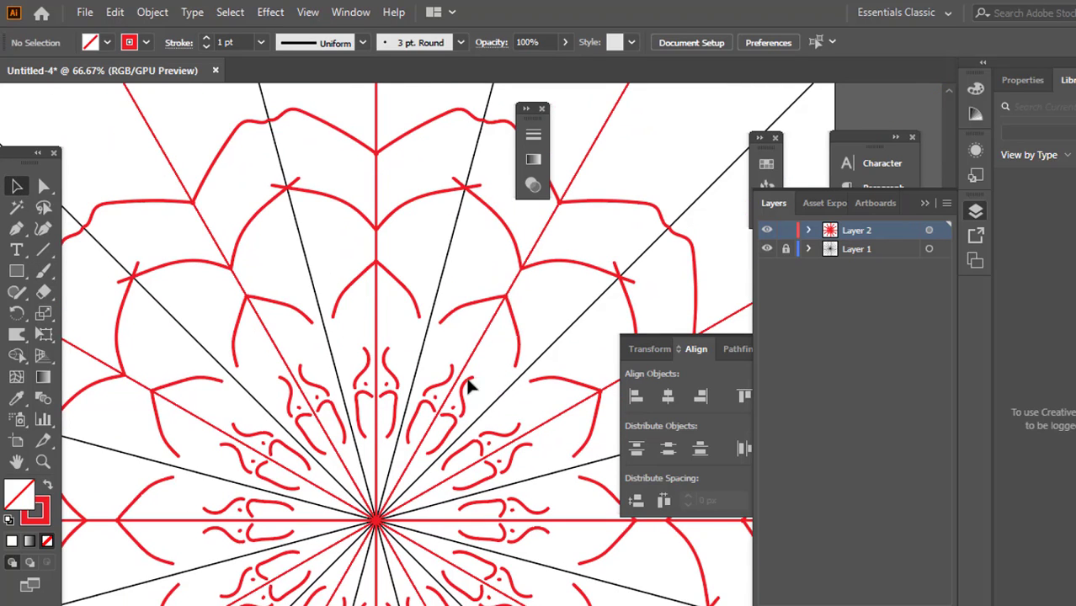
{"action": "scroll", "coordinate": [259, 312], "scroll_direction": "up", "scroll_amount": 3}
{"action": "left_click_drag", "start_coordinate": [422, 196], "coordinate": [422, 346]}
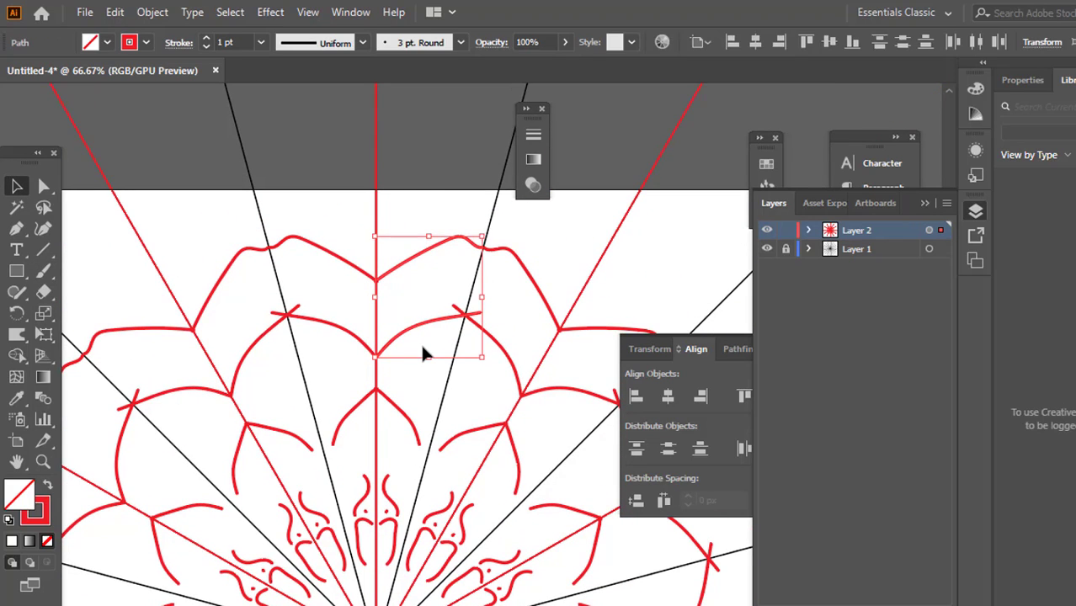
{"action": "key", "text": "Delete"}
{"action": "scroll", "coordinate": [408, 344], "scroll_direction": "down", "scroll_amount": 2}
{"action": "left_click_drag", "start_coordinate": [394, 308], "coordinate": [393, 384]}
{"action": "key", "text": "Delete"}
Delete the S-shaped stroke, the hooked stroke and the dot near the centre, leaving only the guide lines
{"action": "scroll", "coordinate": [390, 371], "scroll_direction": "down", "scroll_amount": 2}
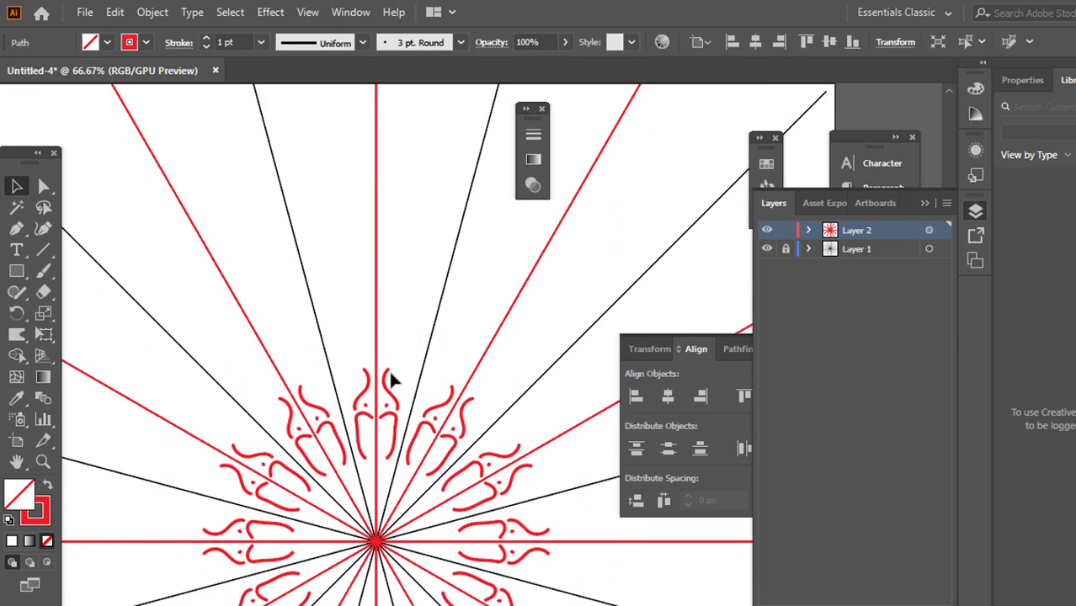
{"action": "left_click_drag", "start_coordinate": [389, 329], "coordinate": [395, 399]}
{"action": "key", "text": "Delete"}
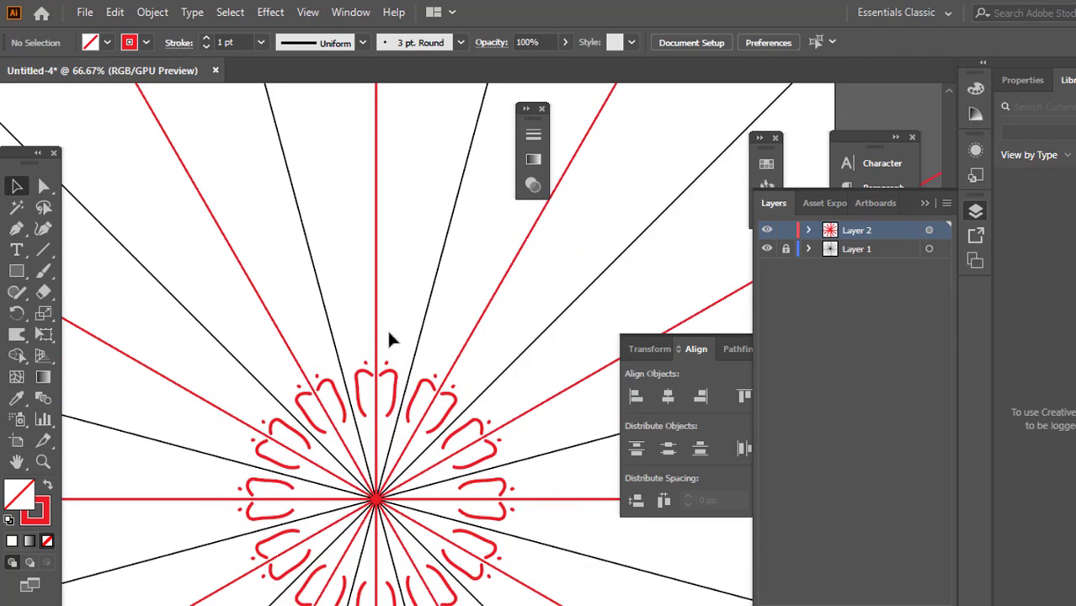
{"action": "left_click_drag", "start_coordinate": [389, 328], "coordinate": [392, 392]}
{"action": "key", "text": "Delete"}
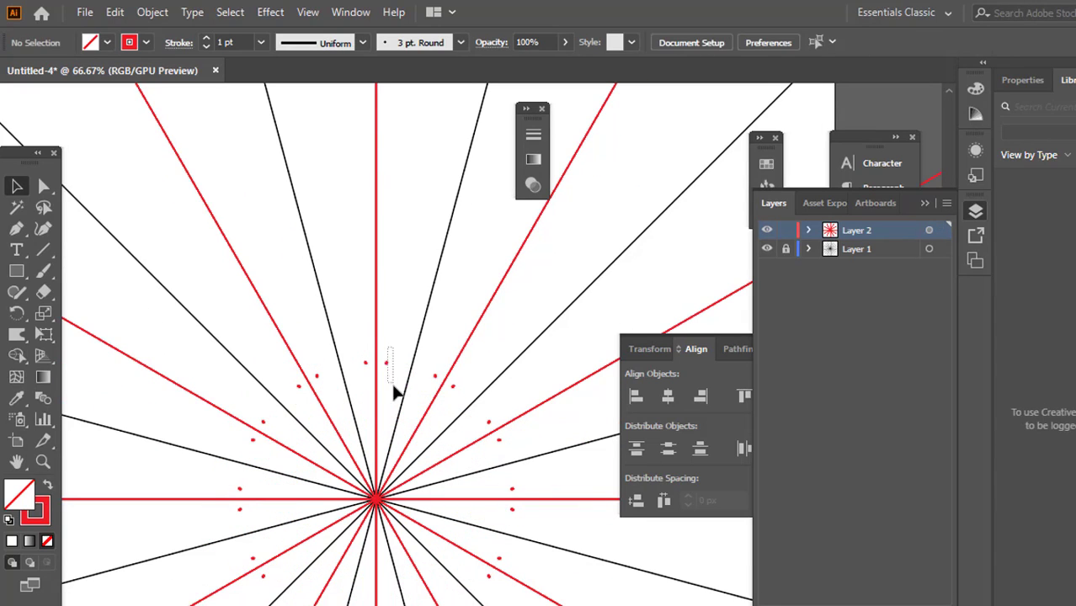
{"action": "left_click_drag", "start_coordinate": [383, 348], "coordinate": [397, 377]}
{"action": "key", "text": "Delete"}
Paint an arched Paintbrush stroke crossing the red vertical line and neighbouring radial lines, plus a short slanted stroke crossing the vertical line above it
{"action": "scroll", "coordinate": [375, 400], "scroll_direction": "up", "scroll_amount": 3}
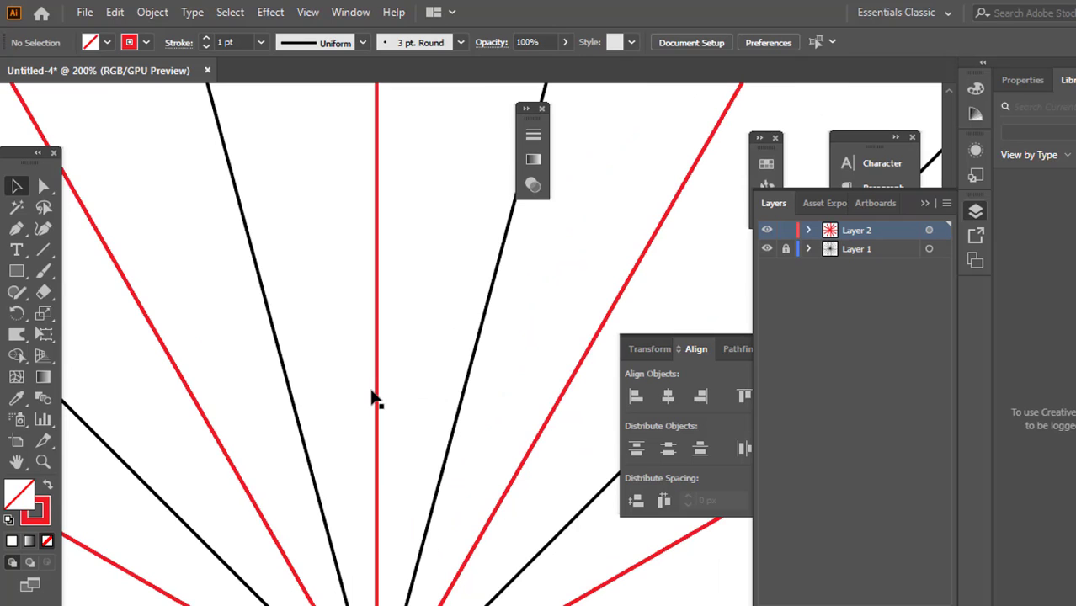
{"action": "scroll", "coordinate": [375, 399], "scroll_direction": "down", "scroll_amount": 4}
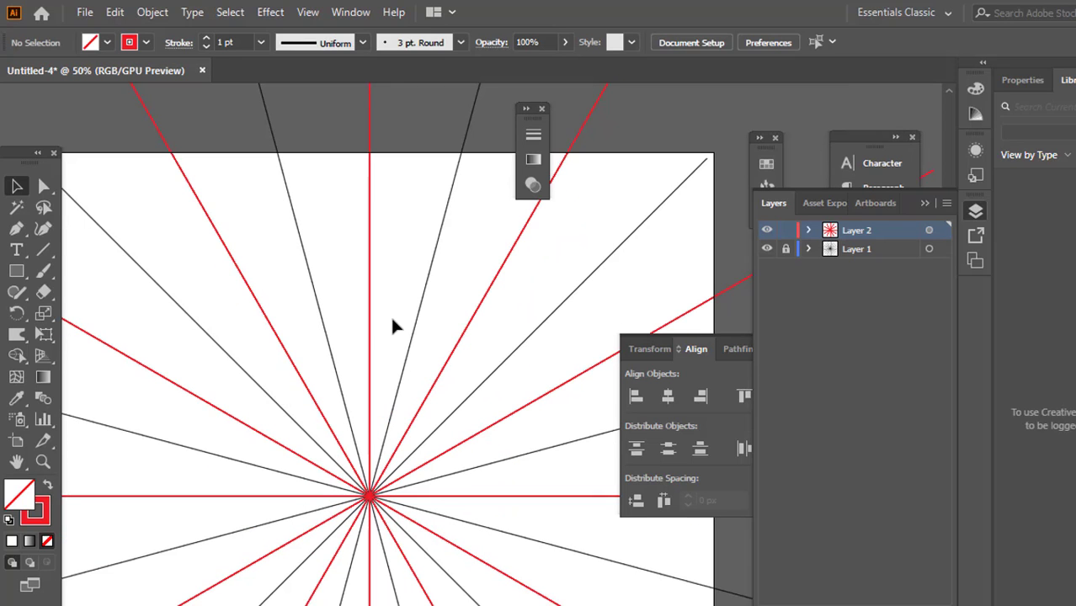
{"action": "scroll", "coordinate": [372, 360], "scroll_direction": "down", "scroll_amount": 1}
{"action": "scroll", "coordinate": [380, 348], "scroll_direction": "up", "scroll_amount": 1}
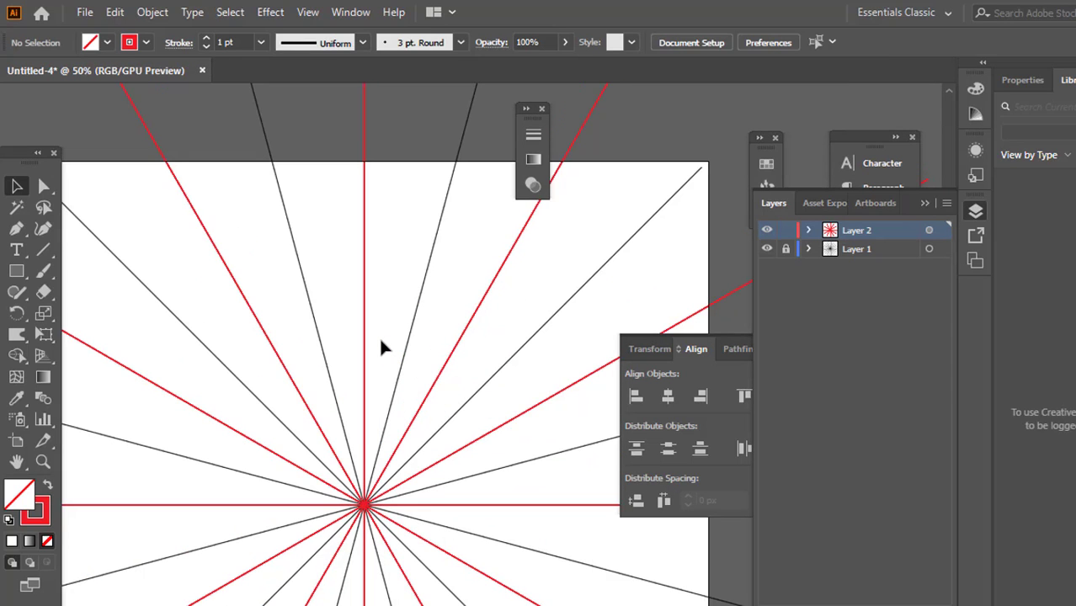
{"action": "key", "text": "b"}
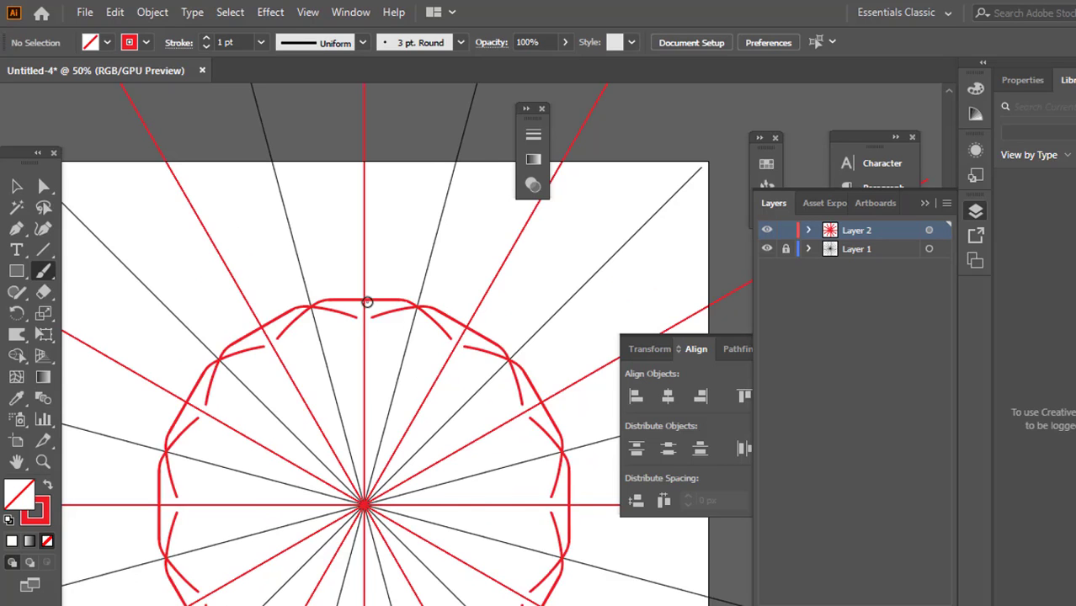
{"action": "scroll", "coordinate": [367, 301], "scroll_direction": "up", "scroll_amount": 3}
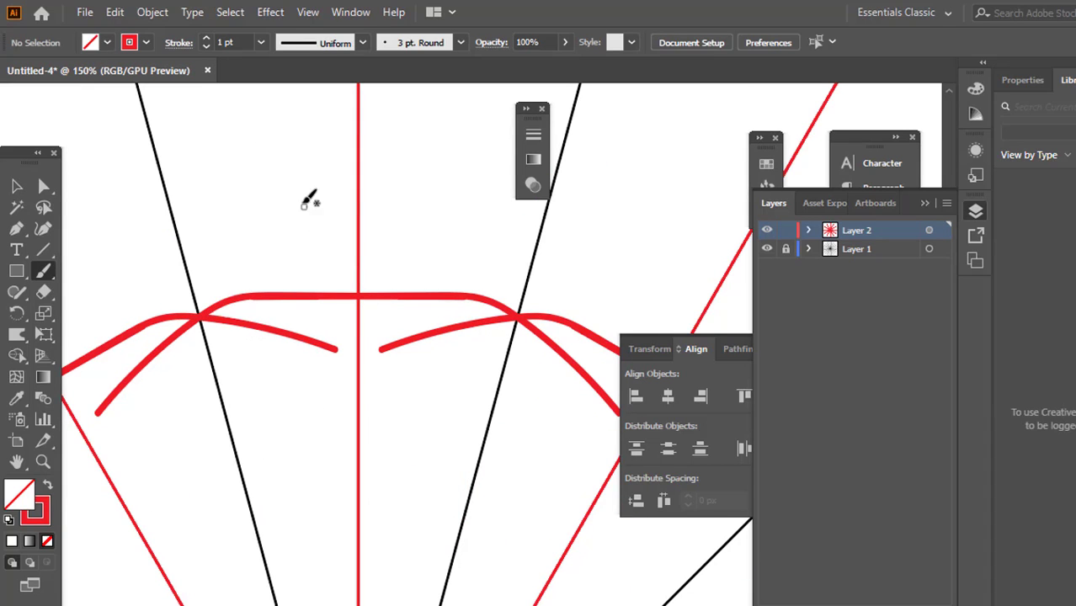
{"action": "left_click_drag", "start_coordinate": [305, 203], "coordinate": [457, 262]}
{"action": "scroll", "coordinate": [358, 274], "scroll_direction": "down", "scroll_amount": 1}
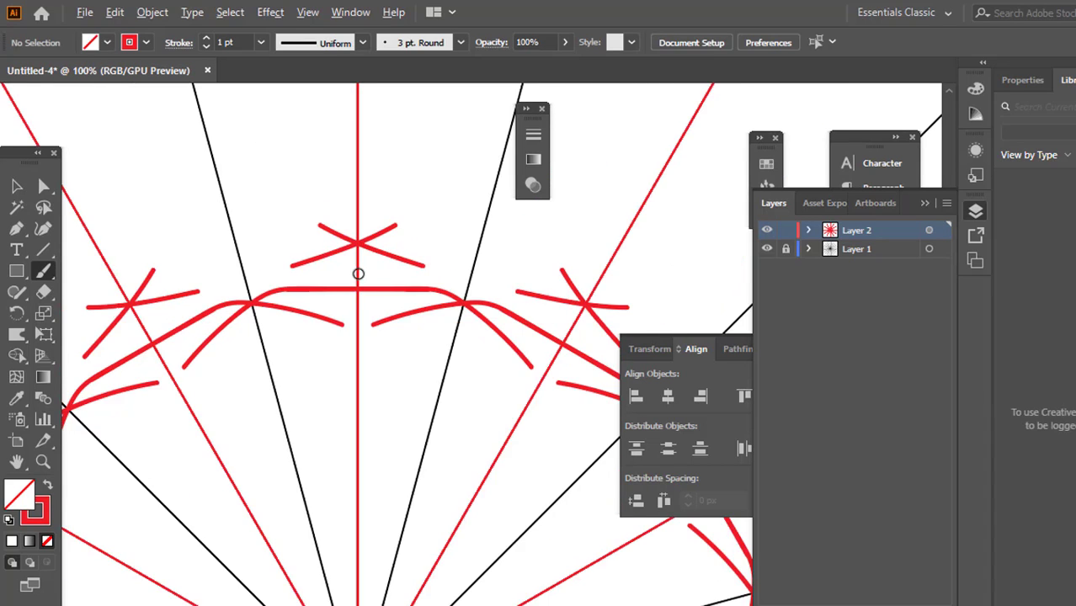
{"action": "scroll", "coordinate": [357, 274], "scroll_direction": "up", "scroll_amount": 3}
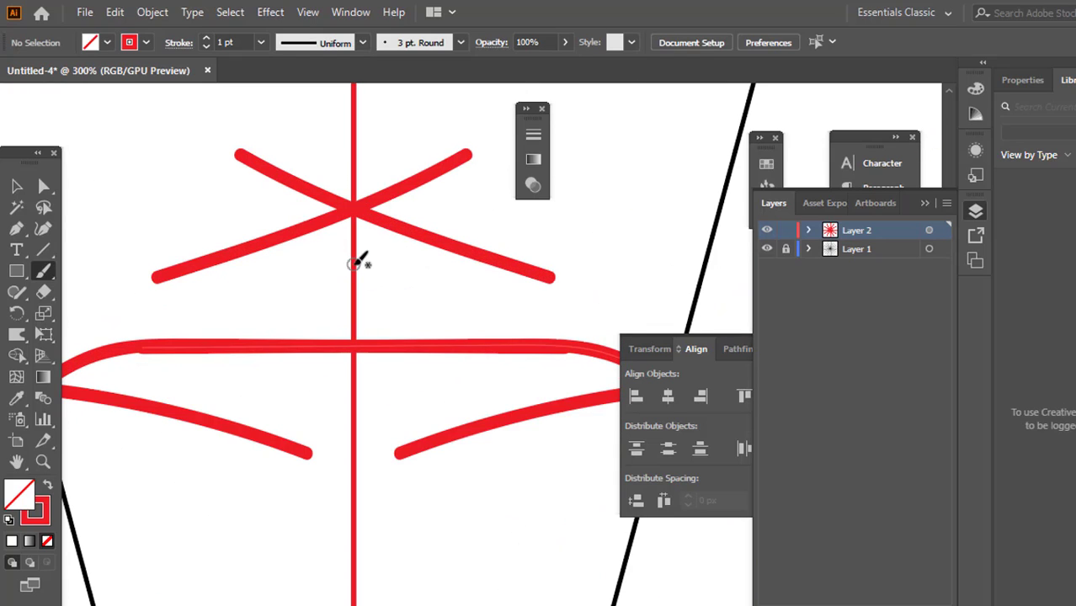
{"action": "scroll", "coordinate": [242, 271], "scroll_direction": "down", "scroll_amount": 3}
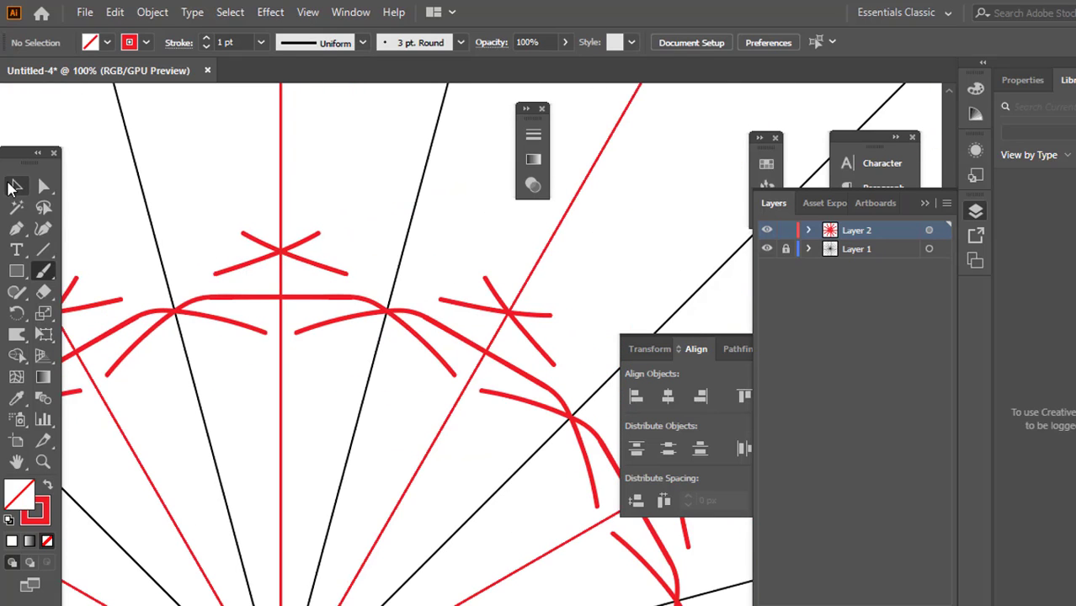
Delete the arched strokes and the slanted stroke that cross the red vertical line
{"action": "left_click", "coordinate": [15, 186]}
{"action": "left_click_drag", "start_coordinate": [290, 181], "coordinate": [341, 380]}
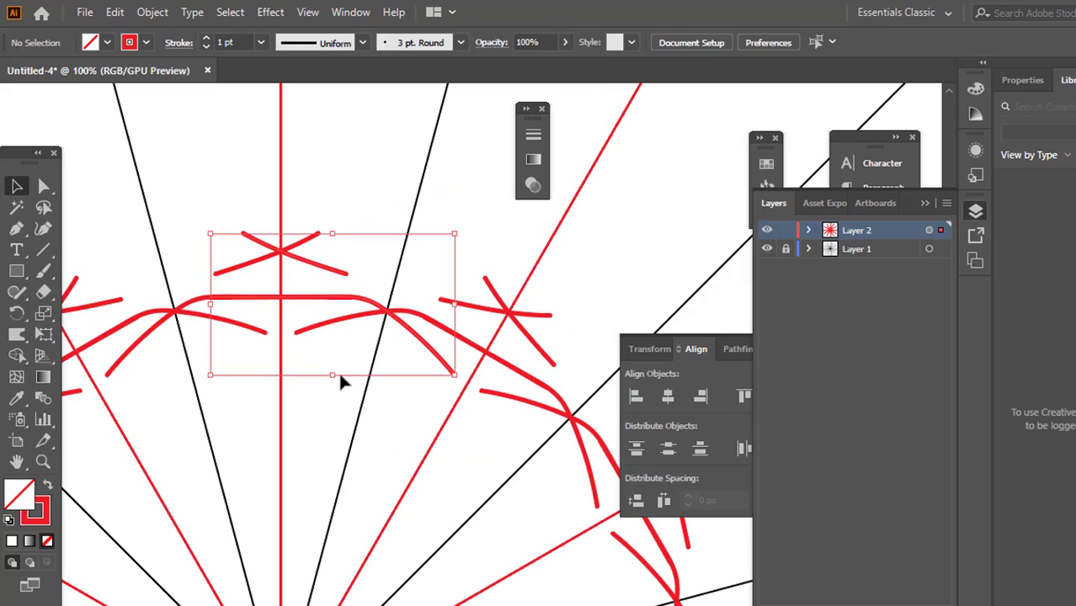
{"action": "key", "text": "Delete"}
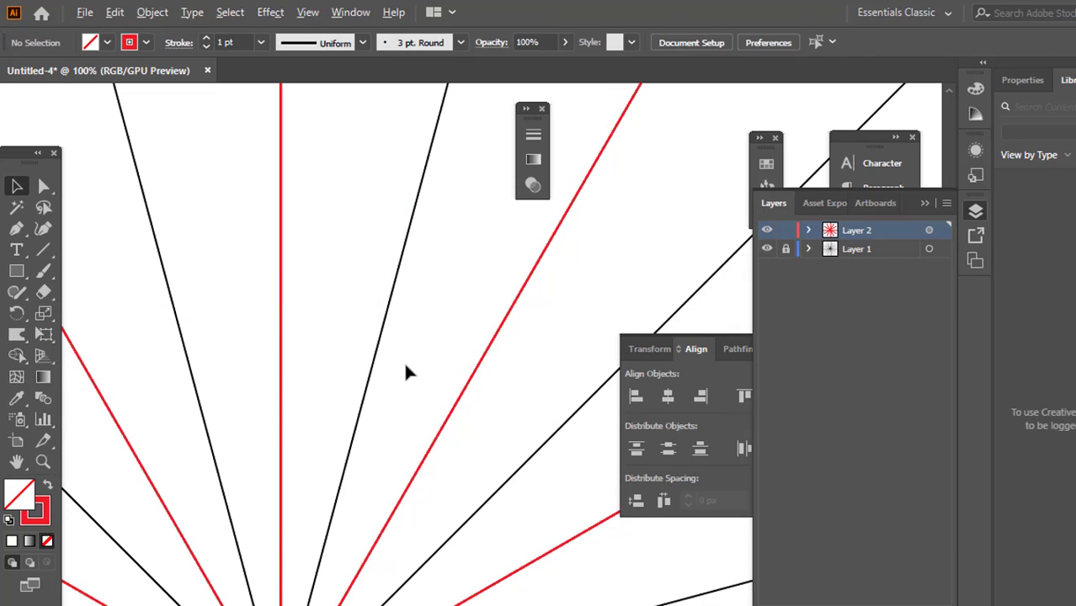
Start a Pen path on Layer 2 where the red vertical line's centre meets the artboard's upper edge
{"action": "scroll", "coordinate": [403, 360], "scroll_direction": "down", "scroll_amount": 2}
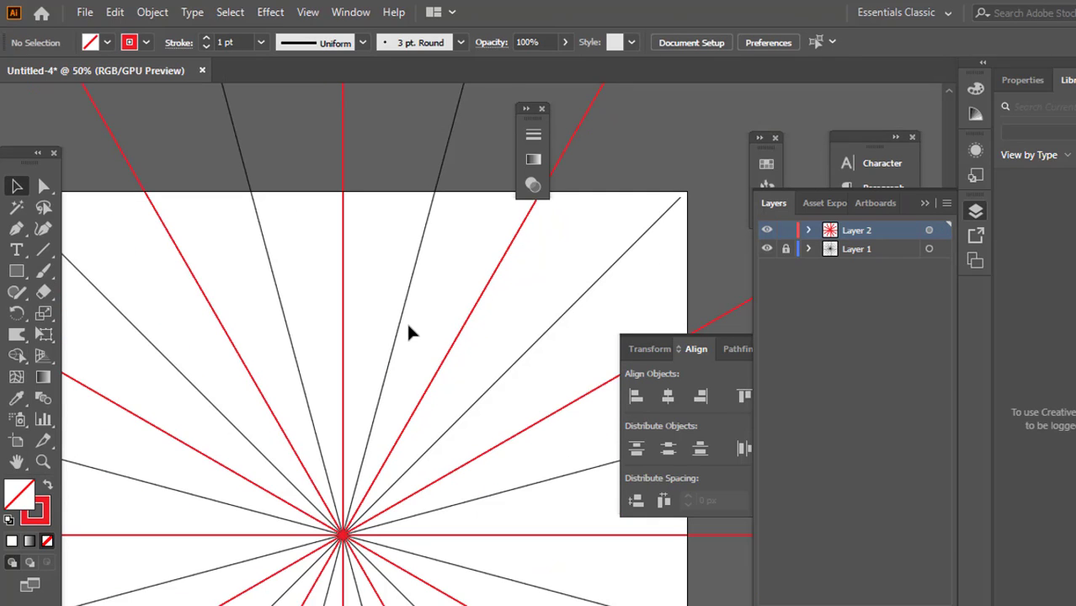
{"action": "scroll", "coordinate": [314, 218], "scroll_direction": "up", "scroll_amount": 2}
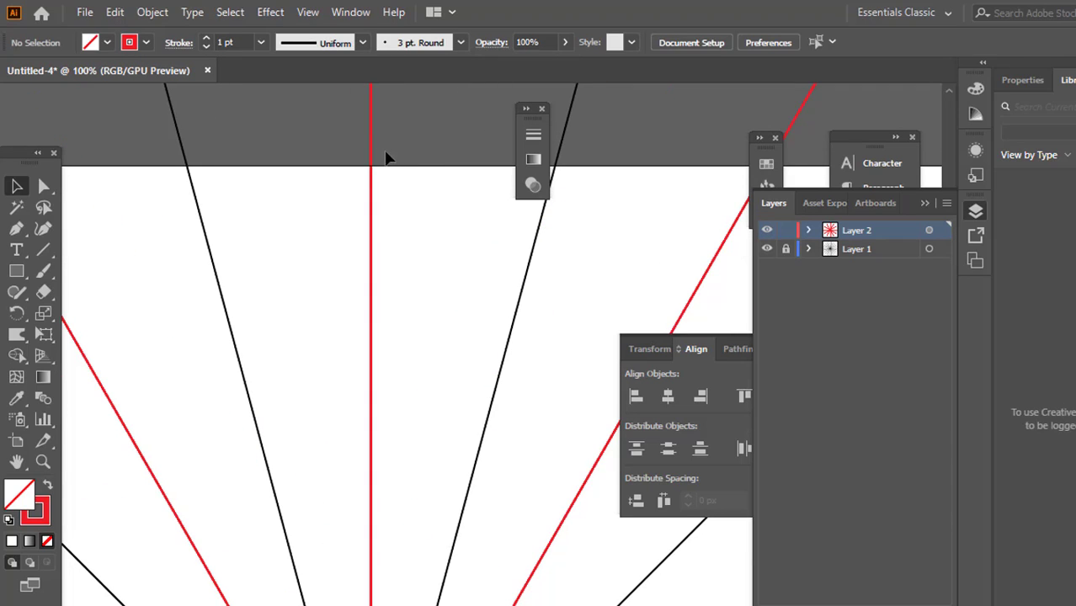
{"action": "scroll", "coordinate": [369, 173], "scroll_direction": "up", "scroll_amount": 2}
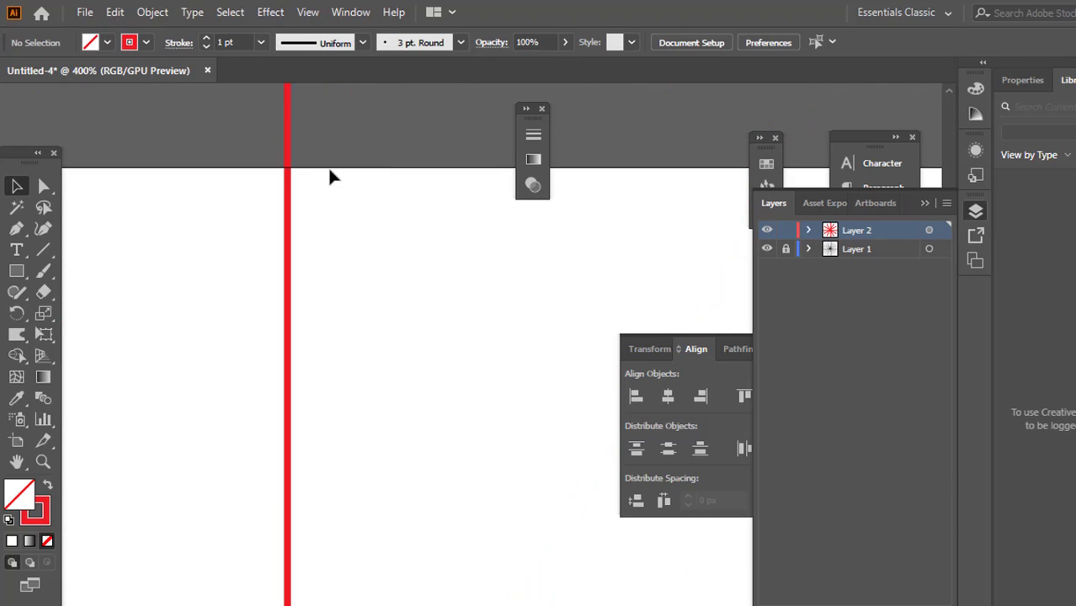
{"action": "scroll", "coordinate": [284, 161], "scroll_direction": "up", "scroll_amount": 3}
{"action": "scroll", "coordinate": [283, 163], "scroll_direction": "right", "scroll_amount": 1}
{"action": "scroll", "coordinate": [282, 165], "scroll_direction": "down", "scroll_amount": 4}
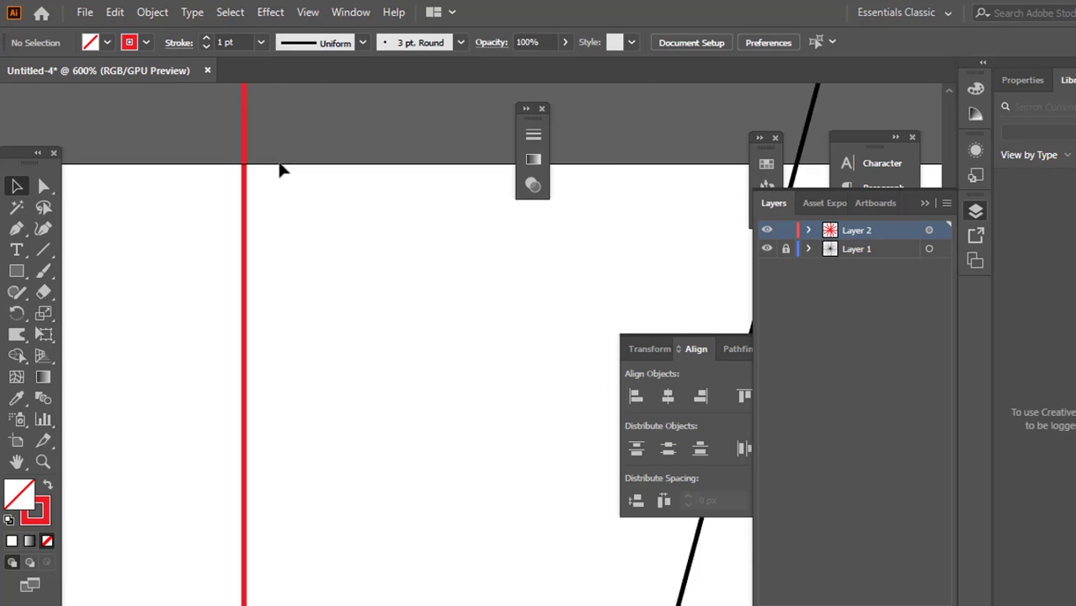
{"action": "scroll", "coordinate": [547, 252], "scroll_direction": "up", "scroll_amount": 4}
{"action": "scroll", "coordinate": [554, 258], "scroll_direction": "down", "scroll_amount": 2}
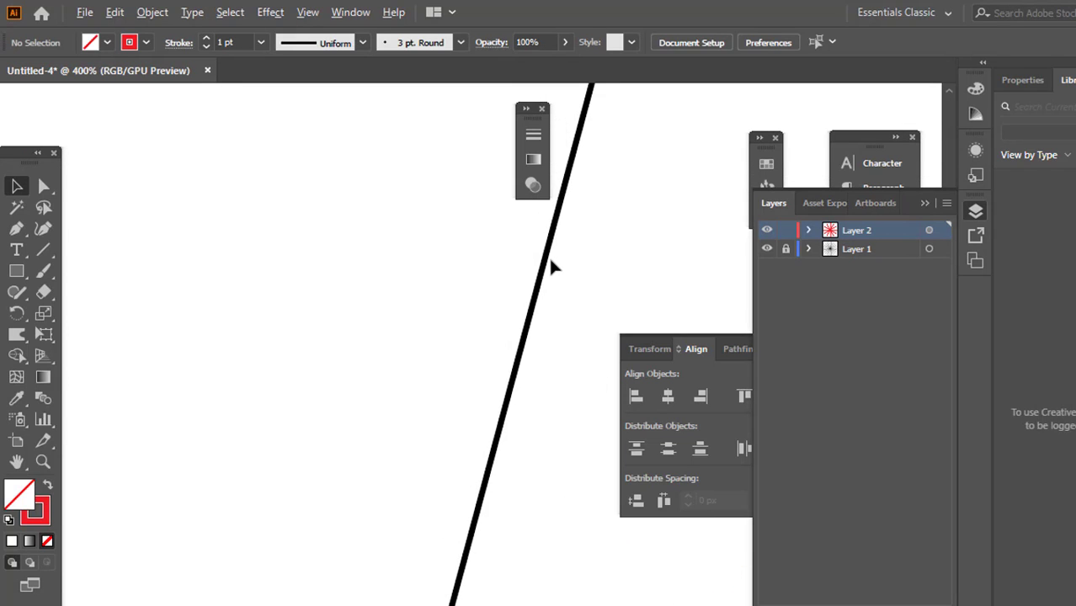
{"action": "scroll", "coordinate": [548, 256], "scroll_direction": "down", "scroll_amount": 2}
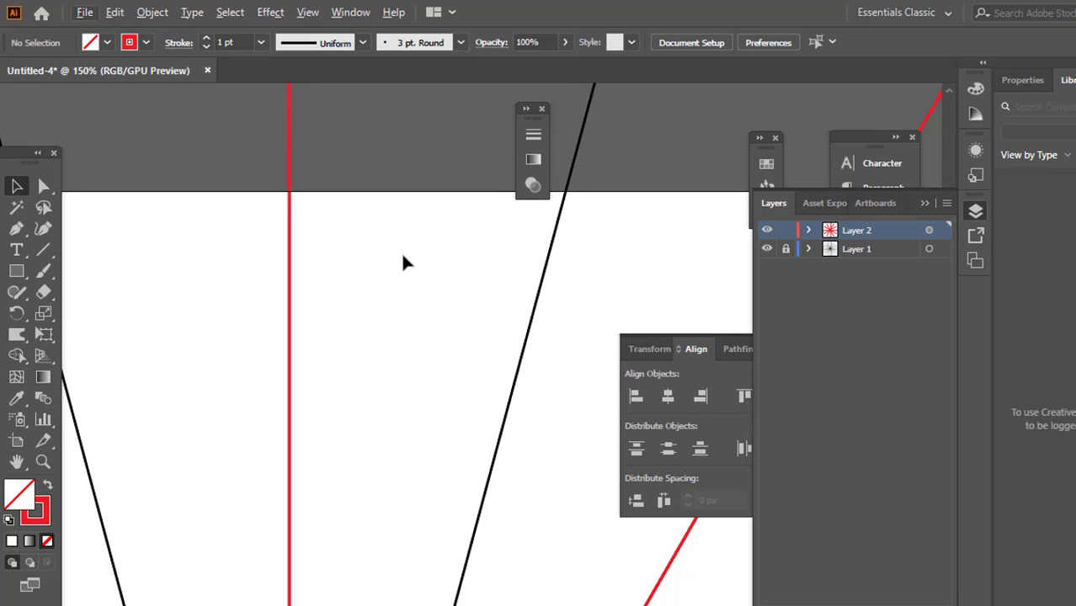
{"action": "left_click", "coordinate": [16, 228]}
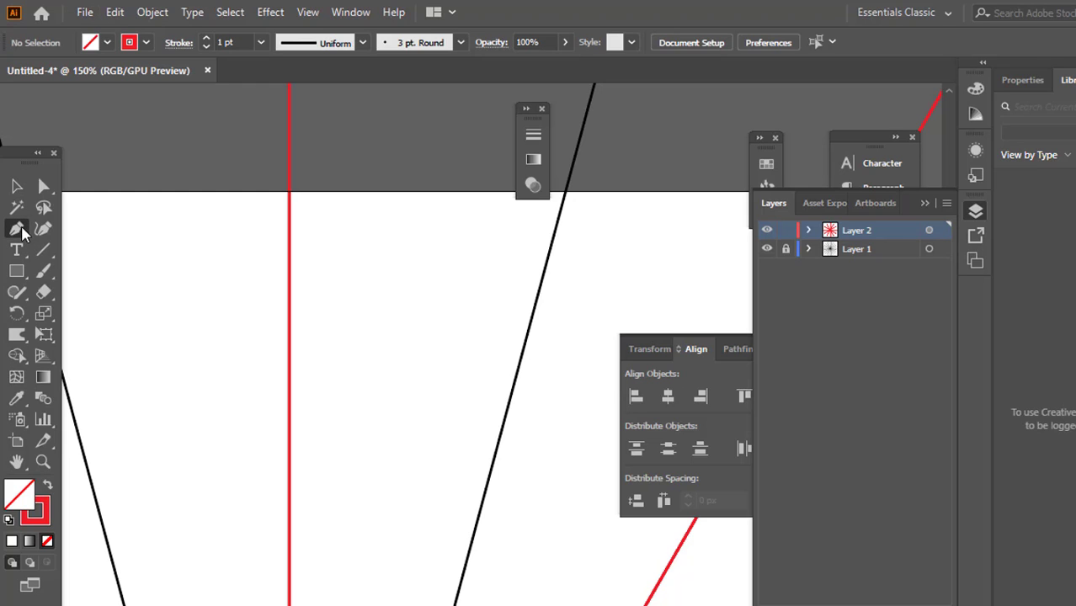
{"action": "scroll", "coordinate": [294, 185], "scroll_direction": "up", "scroll_amount": 9}
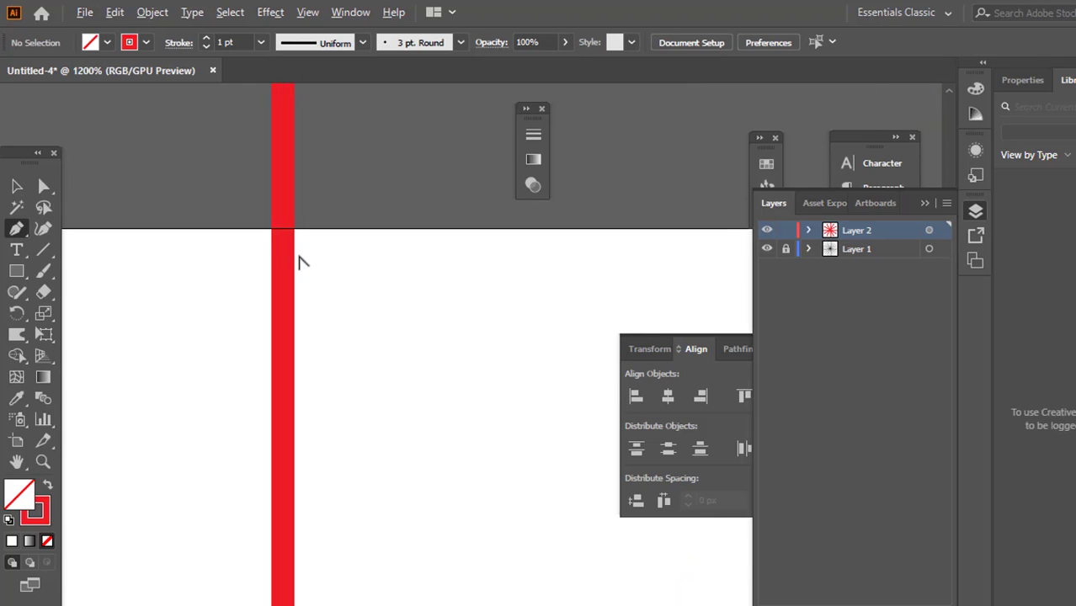
{"action": "scroll", "coordinate": [223, 148], "scroll_direction": "up", "scroll_amount": 5}
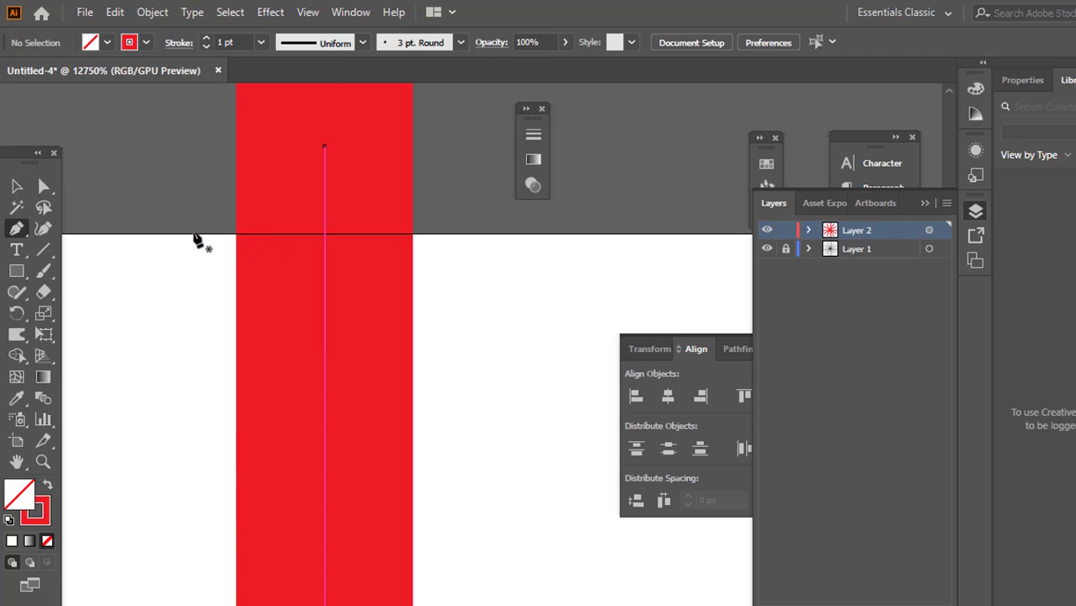
{"action": "left_click", "coordinate": [325, 235]}
Extend the Pen path about 133.5 px along the artboard's upper edge to the adjacent black radial line
{"action": "scroll", "coordinate": [302, 249], "scroll_direction": "down", "scroll_amount": 10}
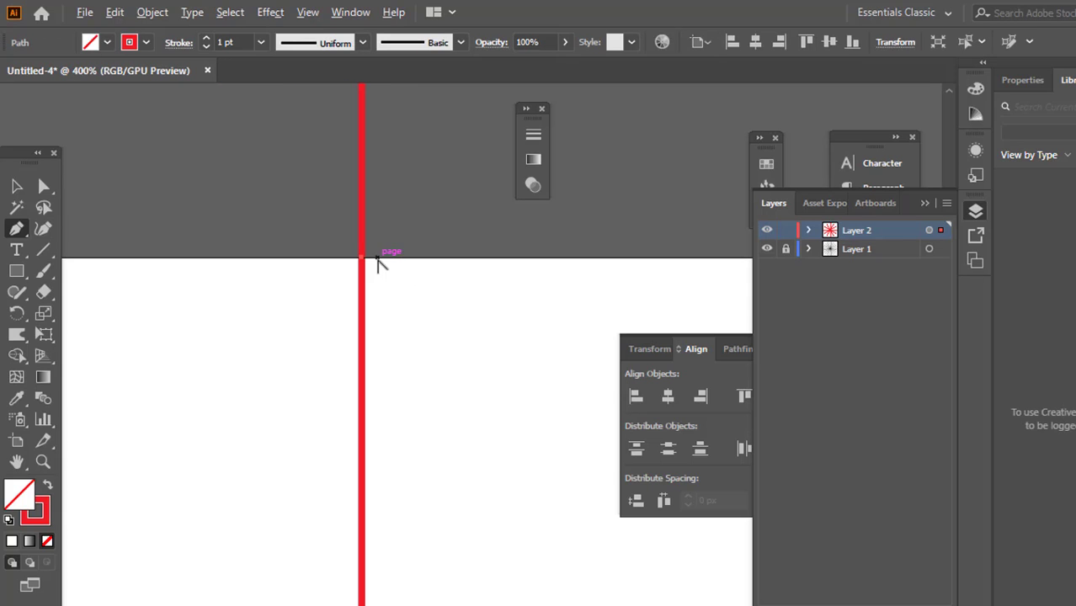
{"action": "scroll", "coordinate": [400, 262], "scroll_direction": "right", "scroll_amount": 3}
{"action": "scroll", "coordinate": [436, 277], "scroll_direction": "right", "scroll_amount": 5}
{"action": "scroll", "coordinate": [480, 289], "scroll_direction": "up", "scroll_amount": 4}
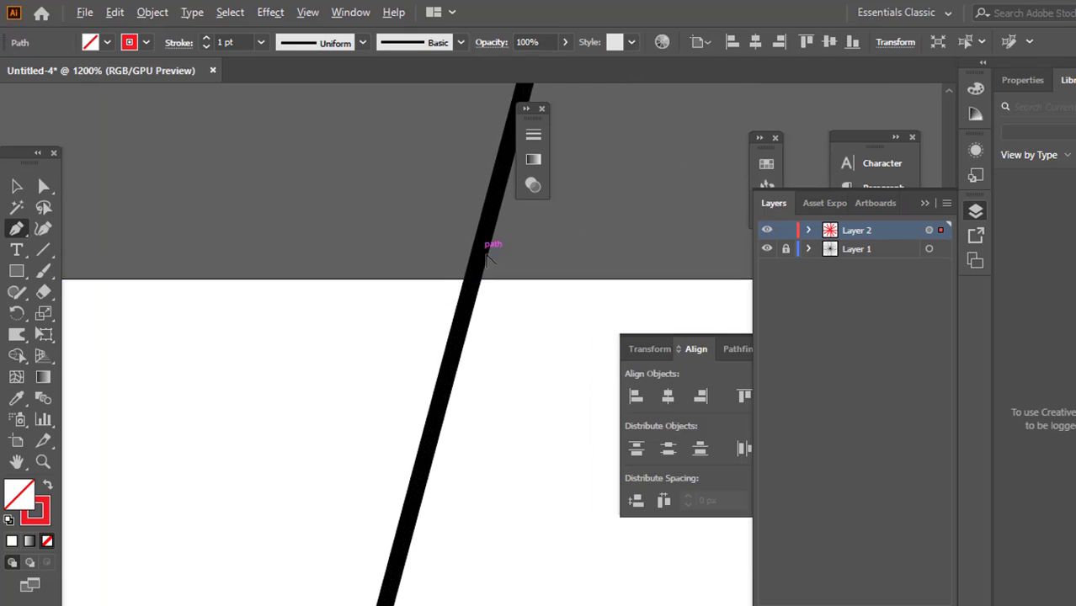
{"action": "scroll", "coordinate": [360, 180], "scroll_direction": "up", "scroll_amount": 4}
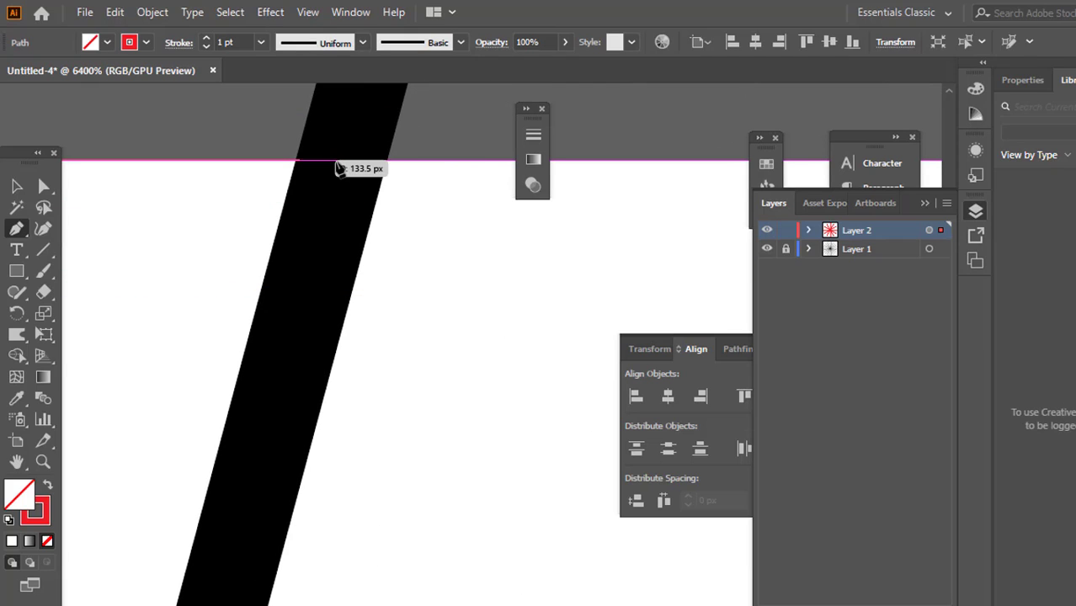
{"action": "left_click", "coordinate": [341, 168]}
Extend the Pen path about 517.53 px along the black radial line to the centre where all lines intersect
{"action": "scroll", "coordinate": [353, 181], "scroll_direction": "down", "scroll_amount": 12}
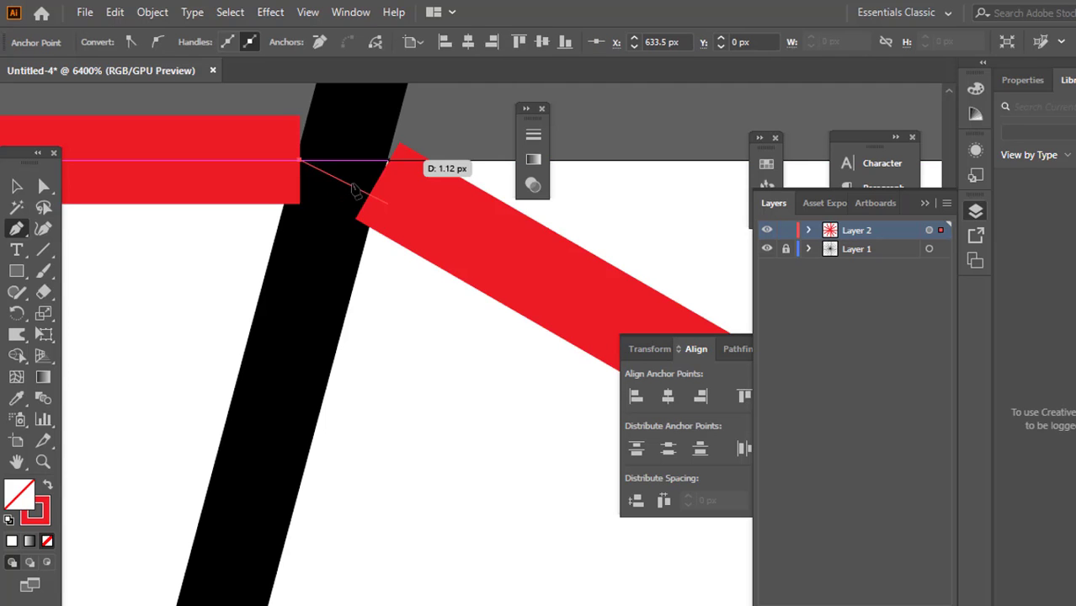
{"action": "scroll", "coordinate": [247, 384], "scroll_direction": "up", "scroll_amount": 3}
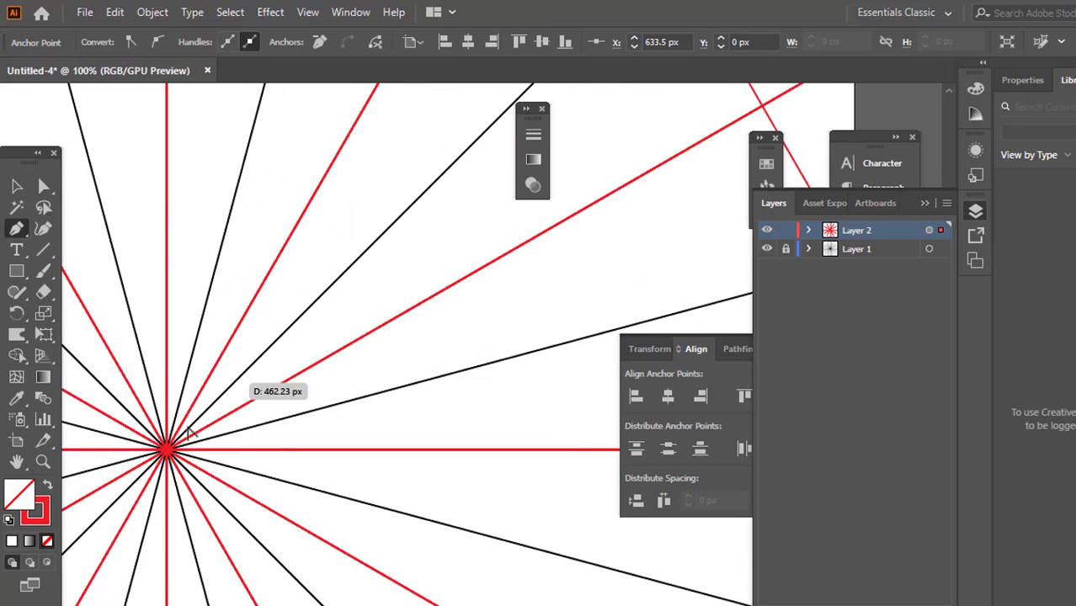
{"action": "scroll", "coordinate": [202, 413], "scroll_direction": "up", "scroll_amount": 8}
{"action": "scroll", "coordinate": [171, 278], "scroll_direction": "up", "scroll_amount": 4}
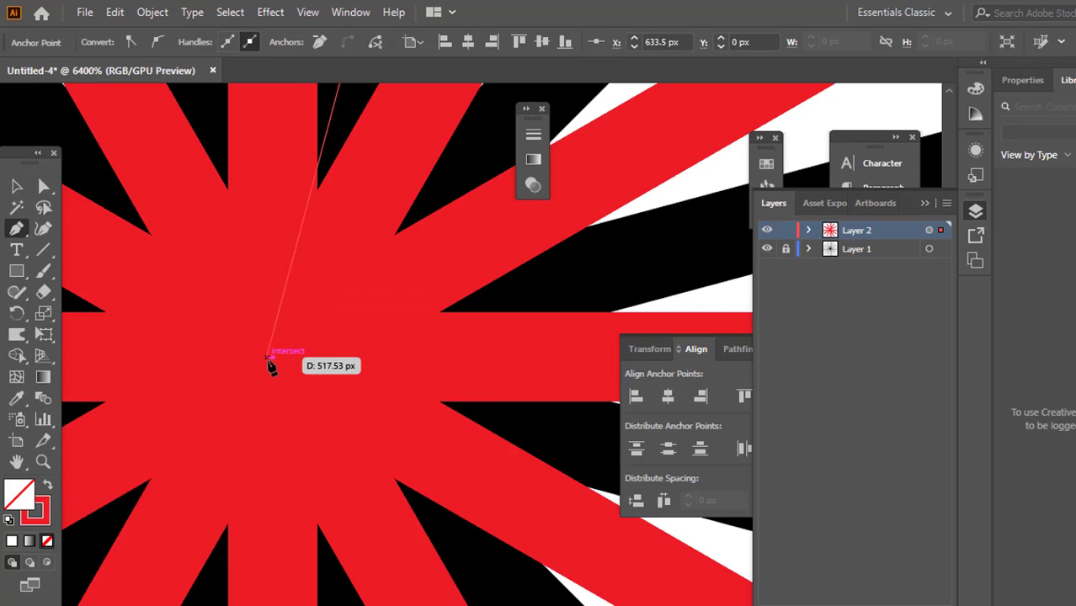
{"action": "scroll", "coordinate": [268, 357], "scroll_direction": "down", "scroll_amount": 8}
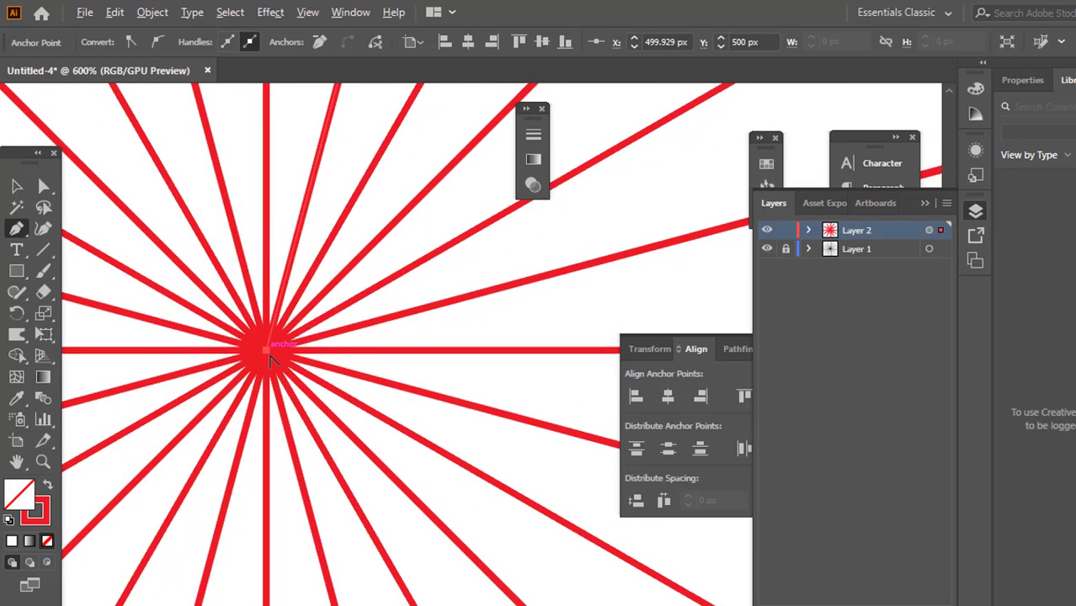
Close the wedge-shaped Pen path at its starting anchor on the artboard's upper edge and leave the Pen tool
{"action": "scroll", "coordinate": [269, 357], "scroll_direction": "up", "scroll_amount": 4}
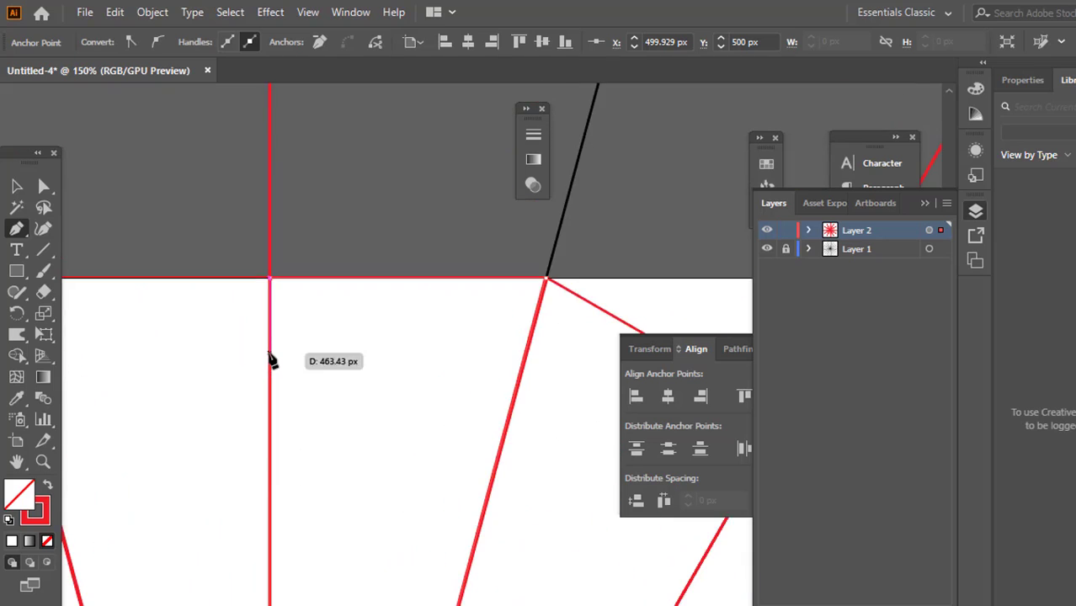
{"action": "scroll", "coordinate": [244, 446], "scroll_direction": "up", "scroll_amount": 4}
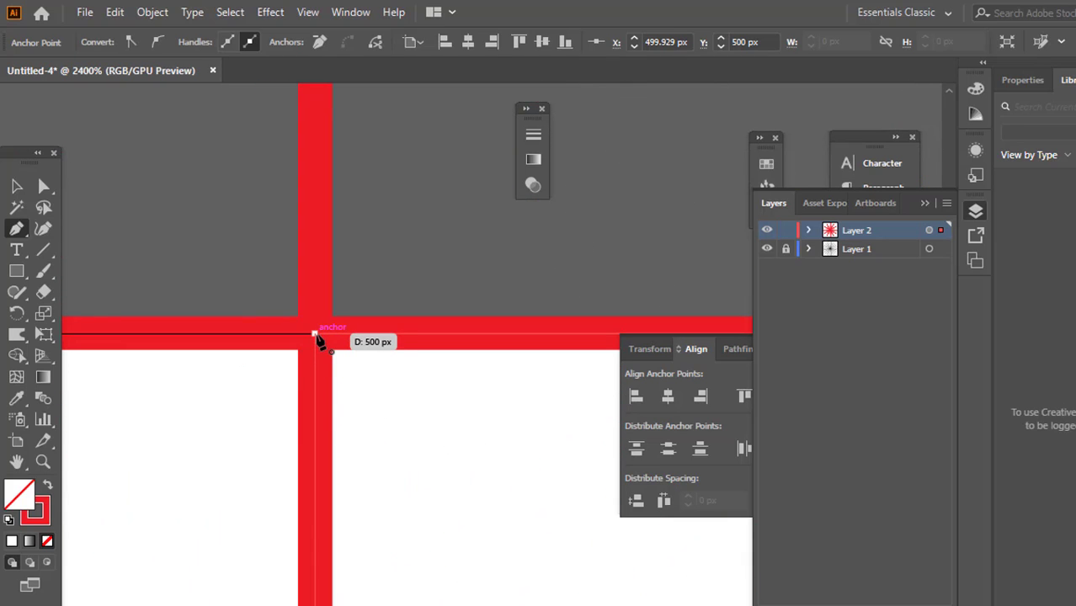
{"action": "left_click", "coordinate": [314, 334]}
{"action": "left_click", "coordinate": [16, 186]}
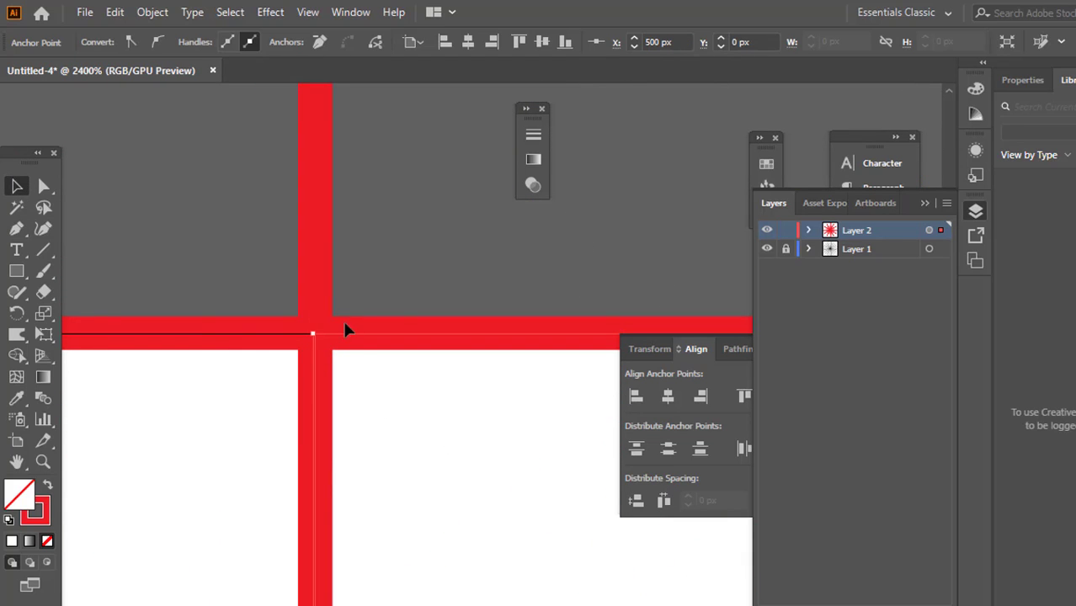
Try to reposition the wedge's corner anchor at the junction of the artboard's upper edge and the black radial line
{"action": "scroll", "coordinate": [347, 330], "scroll_direction": "down", "scroll_amount": 5}
{"action": "scroll", "coordinate": [391, 320], "scroll_direction": "up", "scroll_amount": 6}
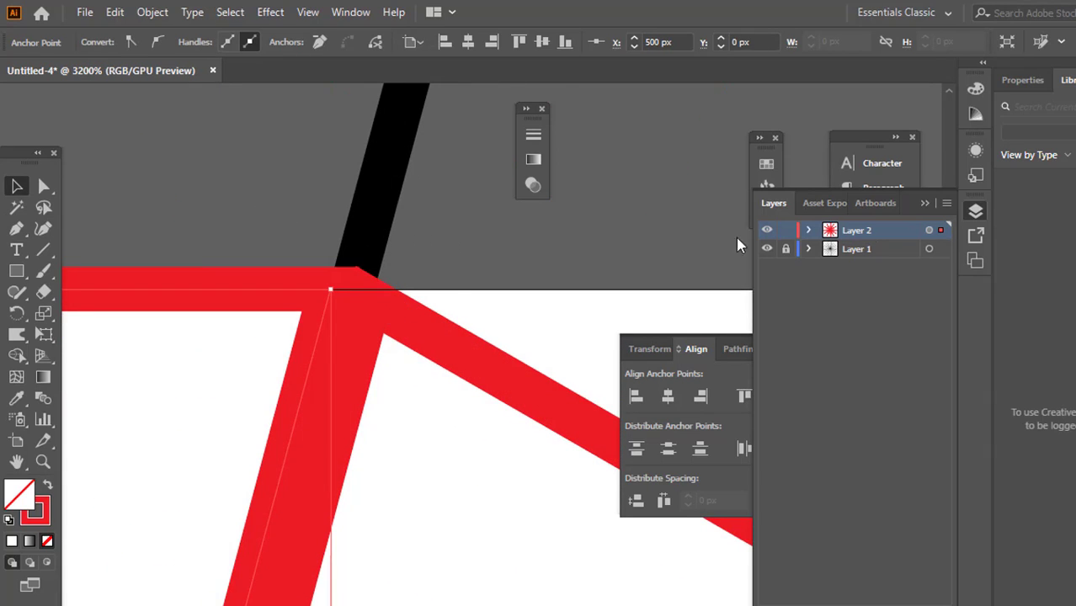
{"action": "scroll", "coordinate": [320, 286], "scroll_direction": "up", "scroll_amount": 4}
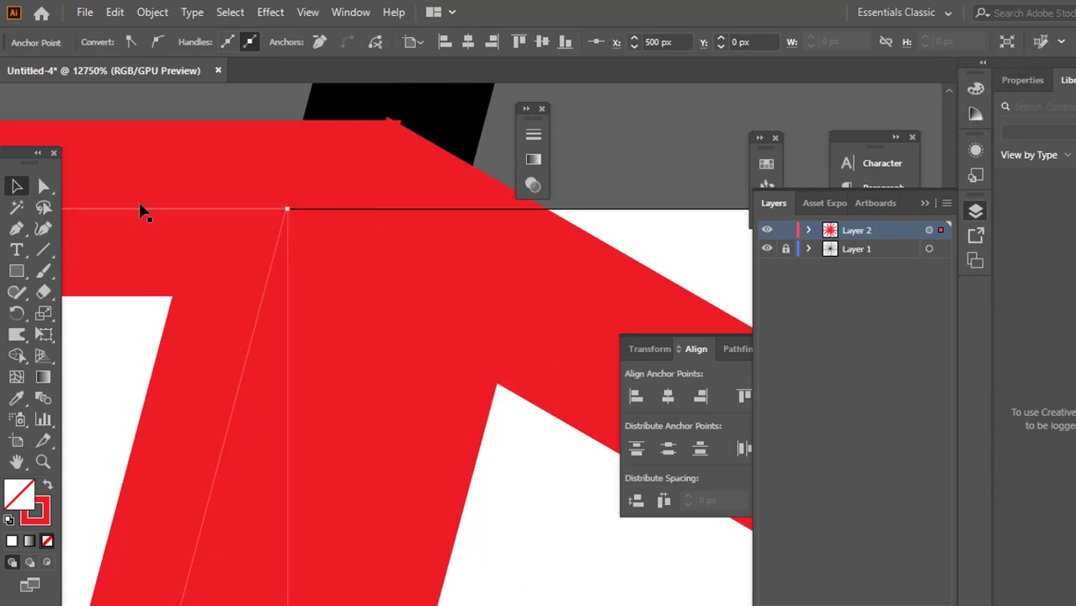
{"action": "left_click", "coordinate": [44, 186]}
{"action": "left_click", "coordinate": [289, 211]}
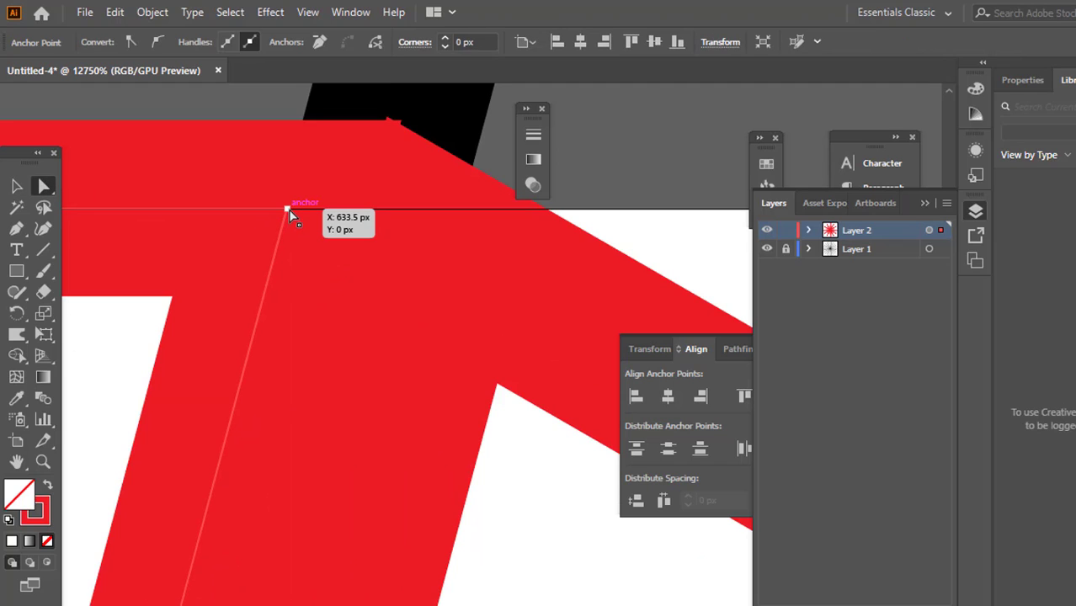
{"action": "left_click_drag", "start_coordinate": [289, 210], "coordinate": [282, 209]}
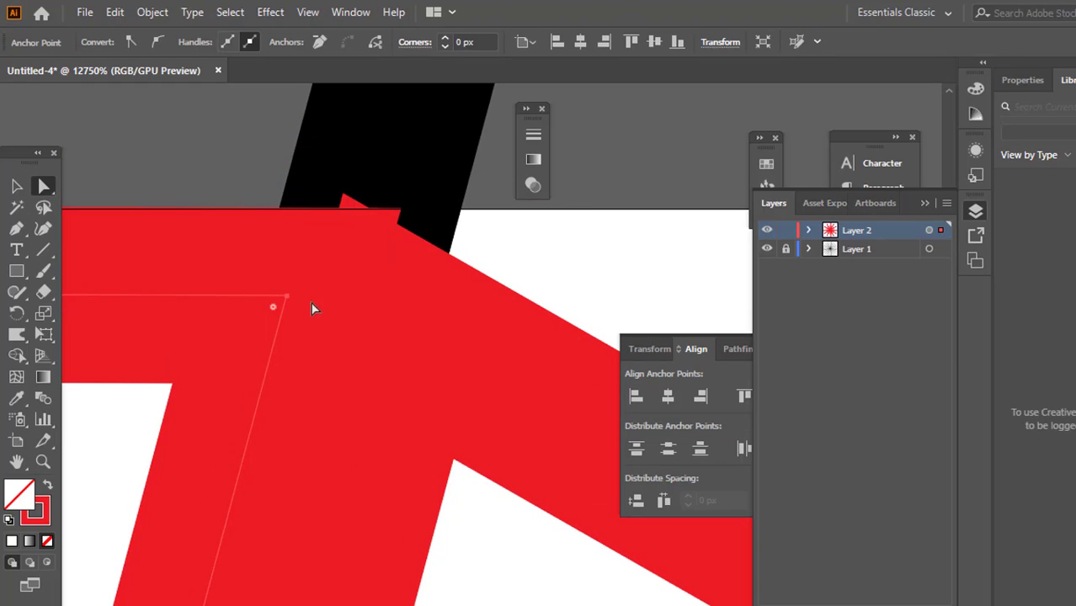
{"action": "left_click", "coordinate": [291, 294]}
{"action": "left_click", "coordinate": [287, 295]}
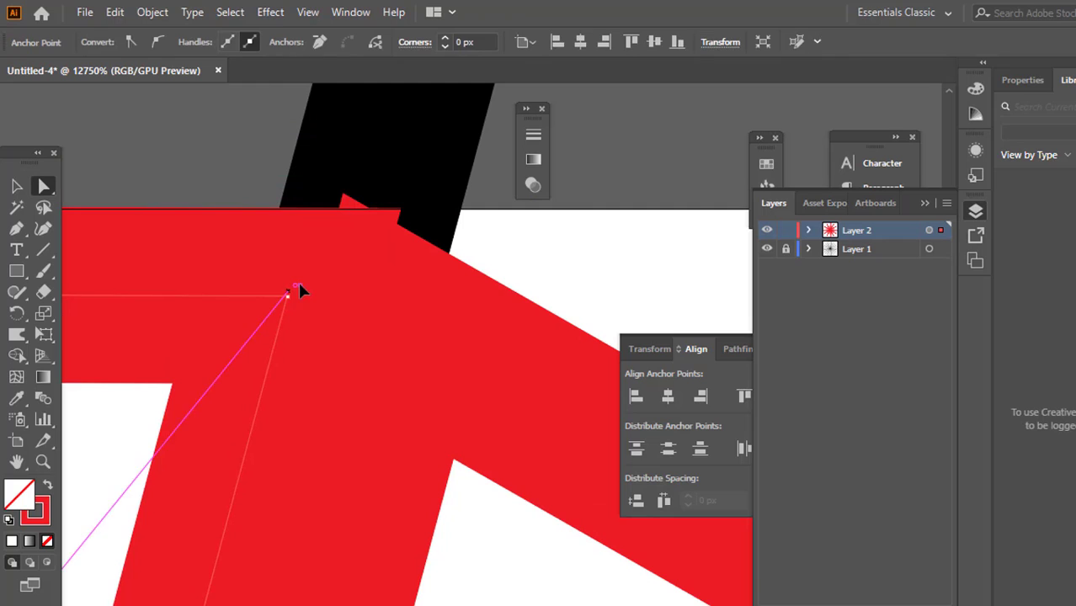
{"action": "left_click_drag", "start_coordinate": [289, 294], "coordinate": [332, 232]}
{"action": "left_click", "coordinate": [1030, 603]}
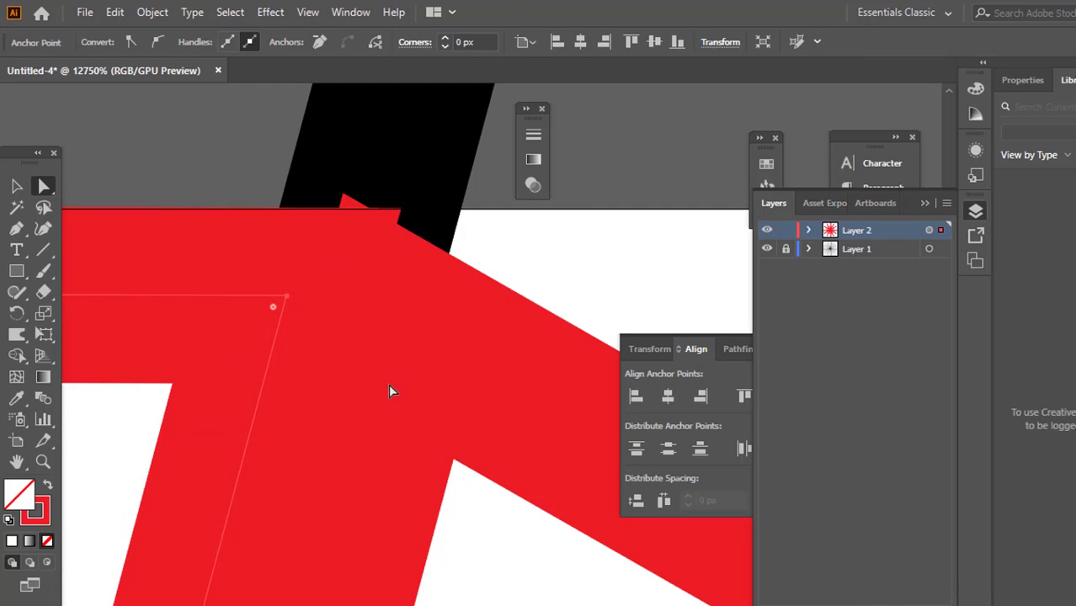
{"action": "left_click", "coordinate": [298, 289]}
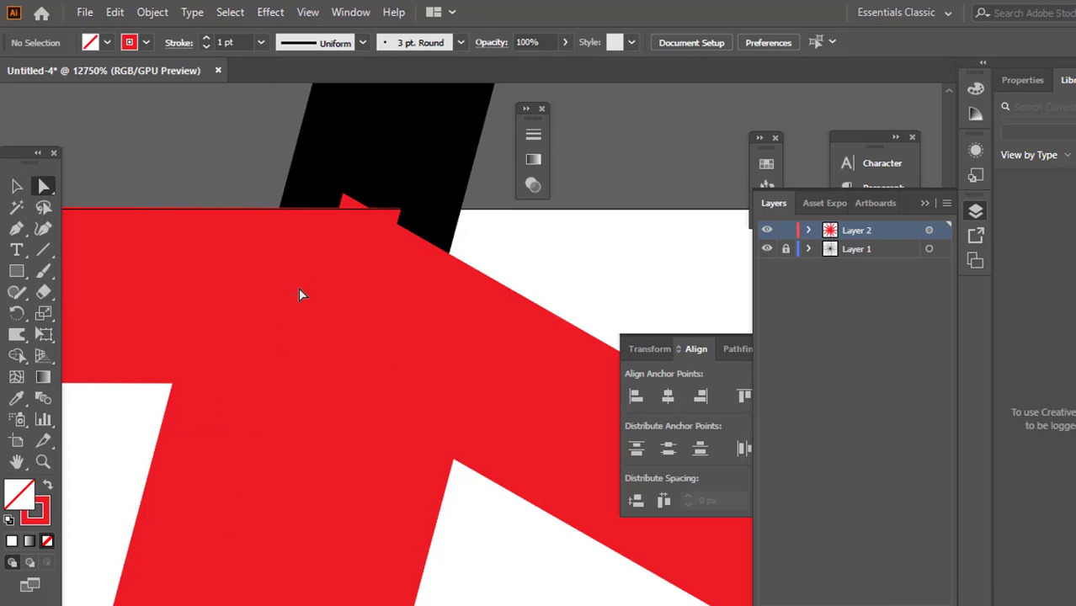
{"action": "left_click", "coordinate": [311, 281]}
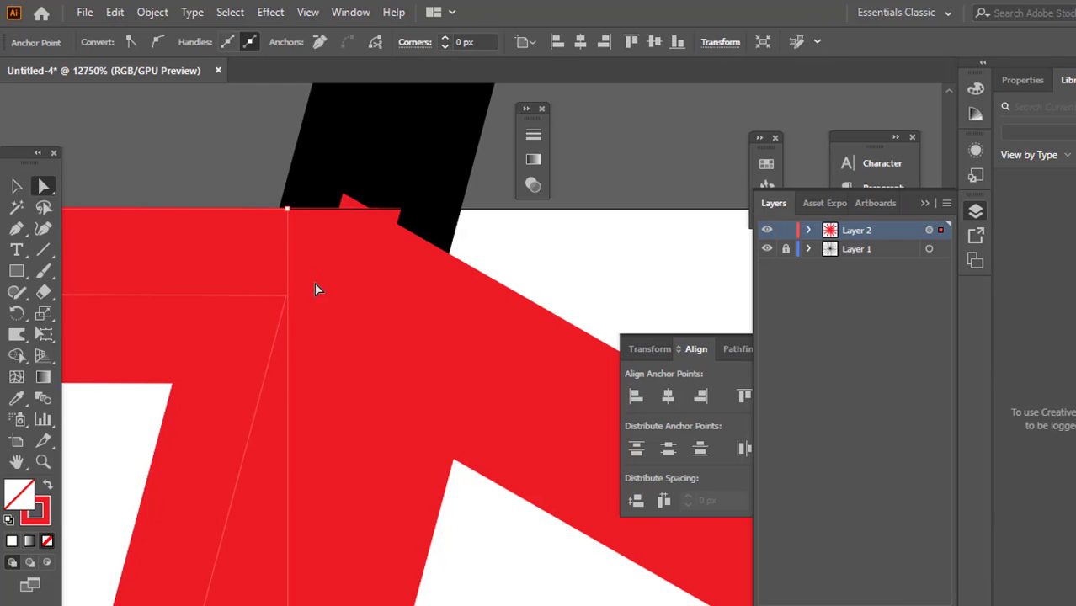
{"action": "key", "text": "ctrl+minus"}
{"action": "key", "text": "ctrl+minus"}
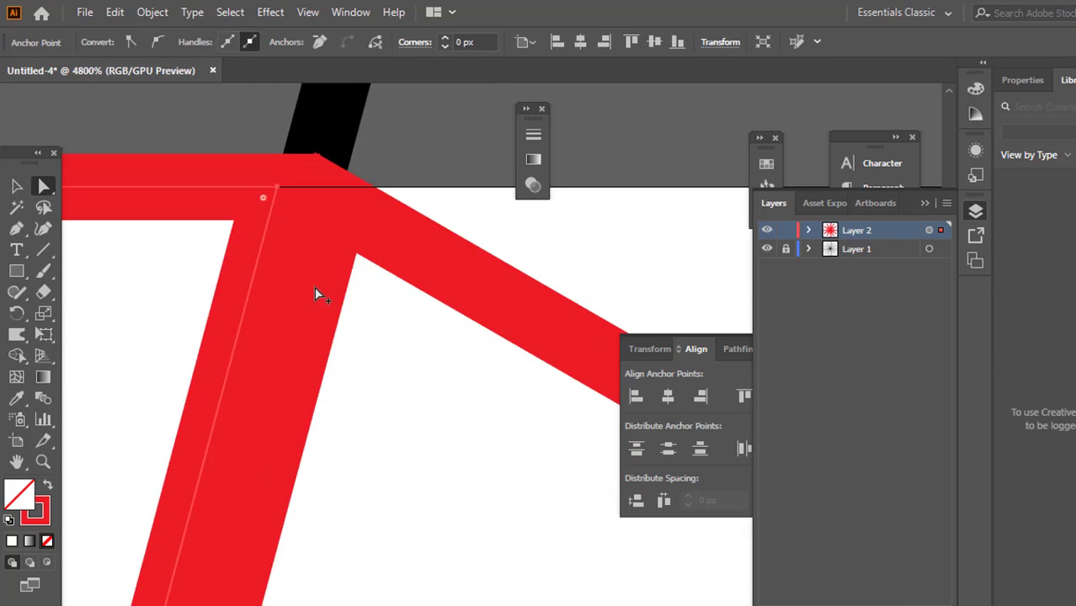
In Outline view, move the wedge's outer corner anchor about 0.5 px down from the artboard's upper edge and return to Preview
{"action": "scroll", "coordinate": [467, 269], "scroll_direction": "down", "scroll_amount": 3}
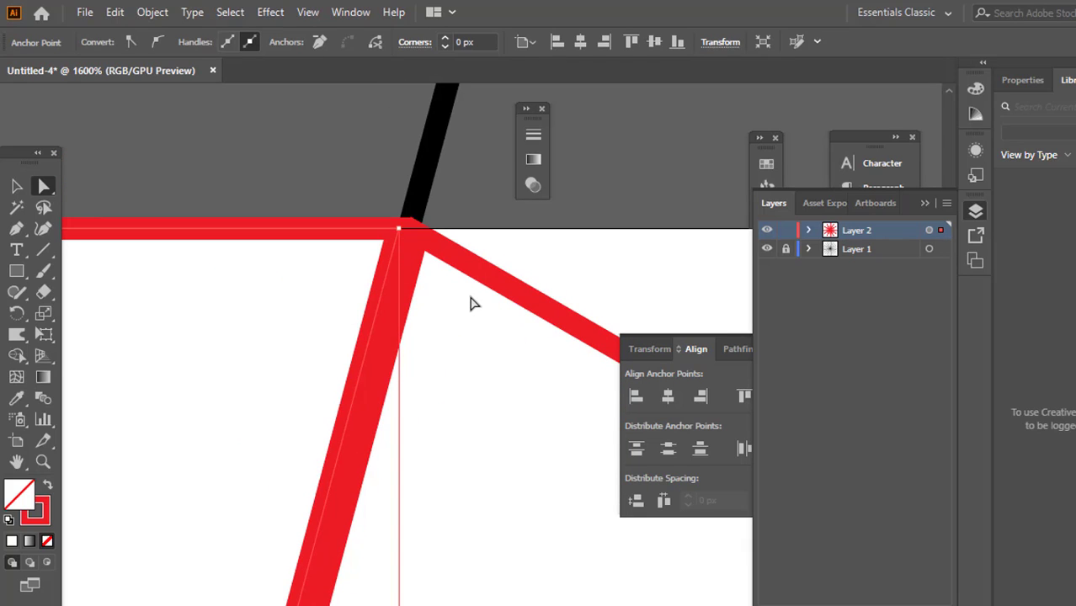
{"action": "key", "text": "ctrl+y"}
{"action": "scroll", "coordinate": [454, 249], "scroll_direction": "up", "scroll_amount": 3}
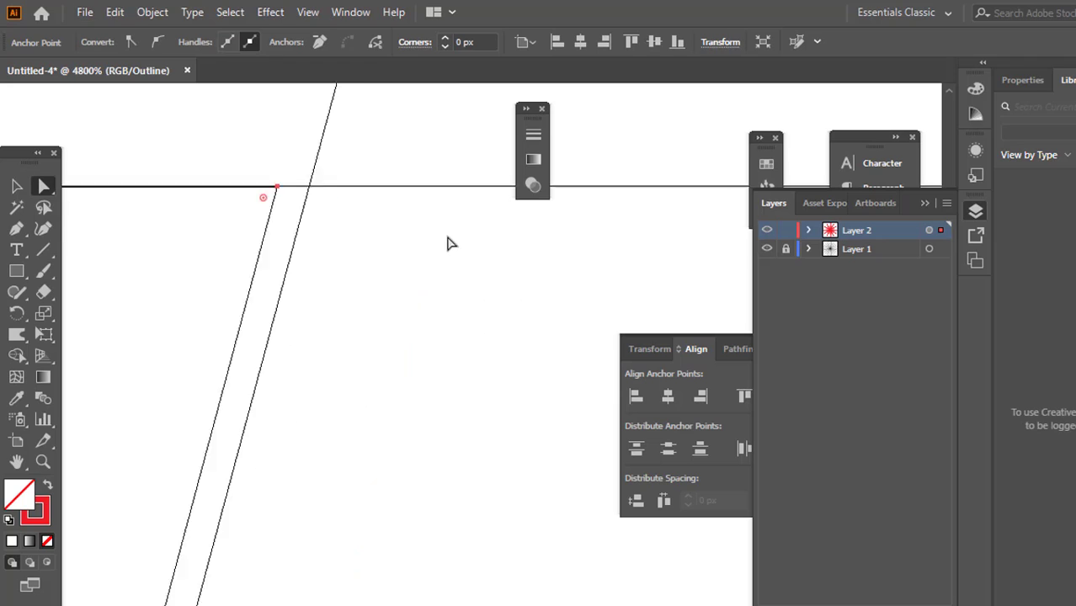
{"action": "scroll", "coordinate": [448, 239], "scroll_direction": "up", "scroll_amount": 1}
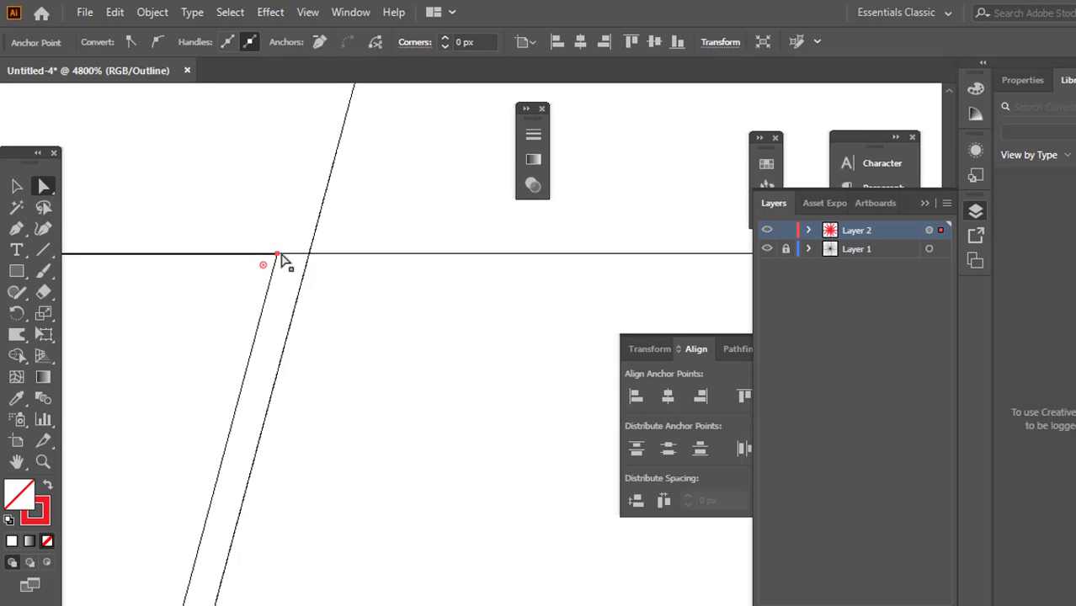
{"action": "left_click_drag", "start_coordinate": [282, 256], "coordinate": [299, 300]}
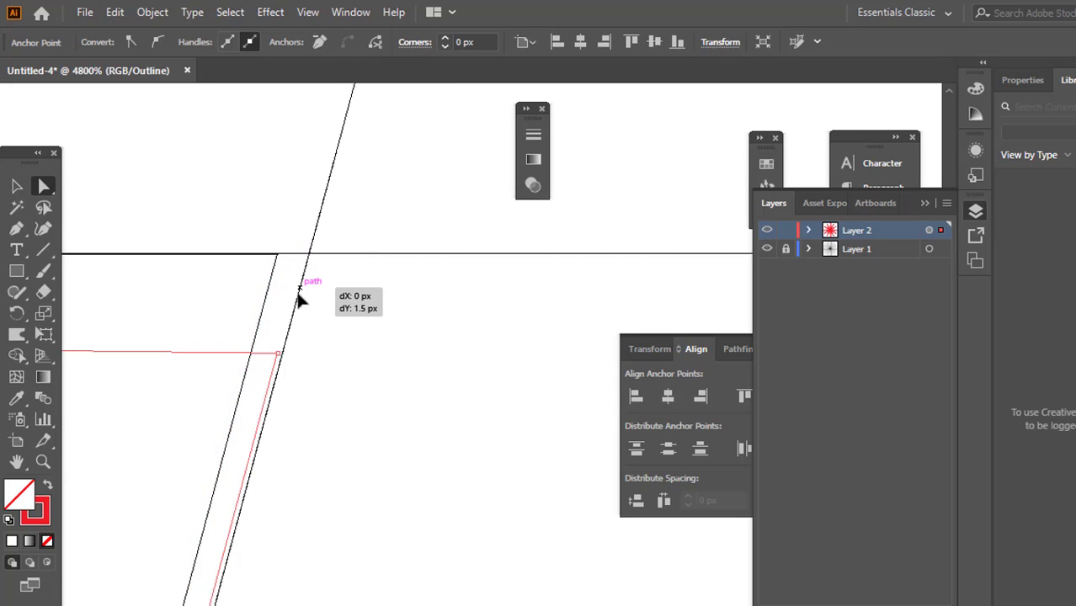
{"action": "left_click_drag", "start_coordinate": [294, 343], "coordinate": [307, 245]}
{"action": "scroll", "coordinate": [296, 300], "scroll_direction": "down", "scroll_amount": 10}
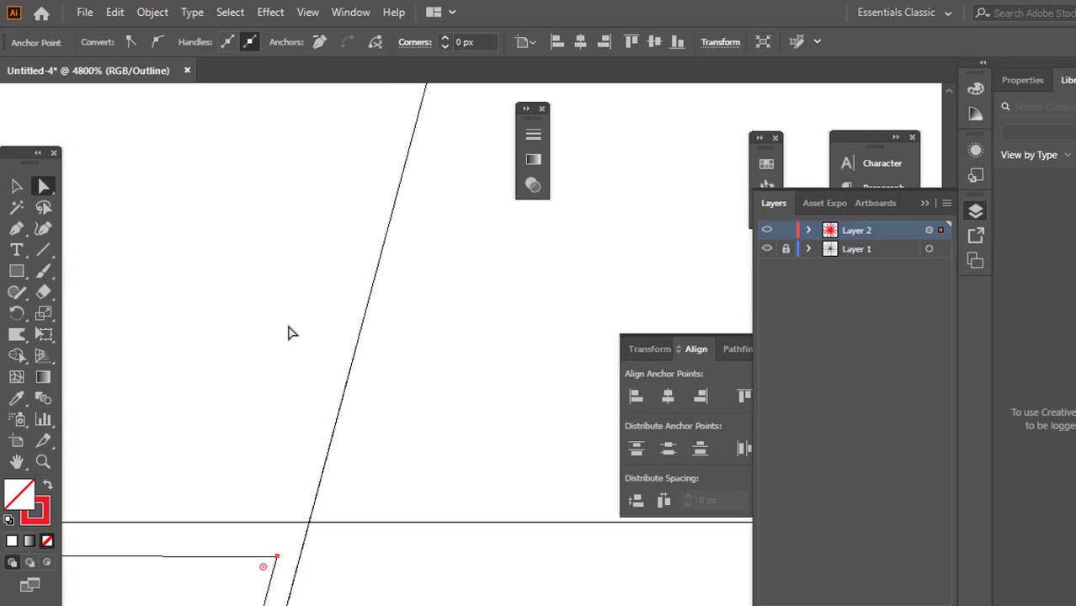
{"action": "scroll", "coordinate": [335, 383], "scroll_direction": "down", "scroll_amount": 5}
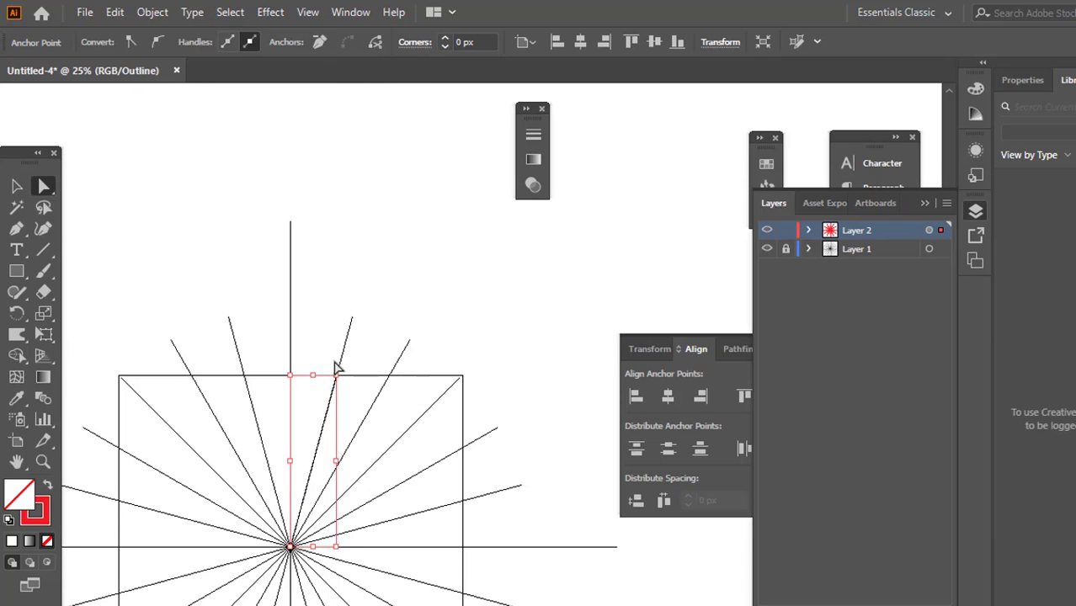
{"action": "key", "text": "ctrl+y"}
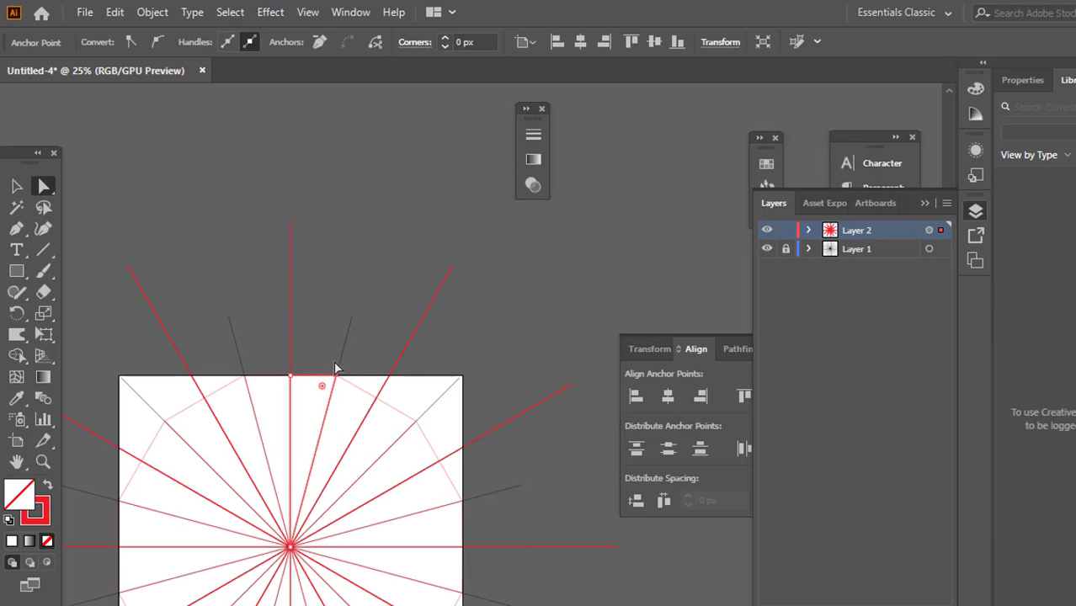
Make a clipping mask on Layer 2 from the wedge path and deselect everything
{"action": "scroll", "coordinate": [250, 447], "scroll_direction": "up", "scroll_amount": 4}
{"action": "scroll", "coordinate": [415, 301], "scroll_direction": "right", "scroll_amount": 2}
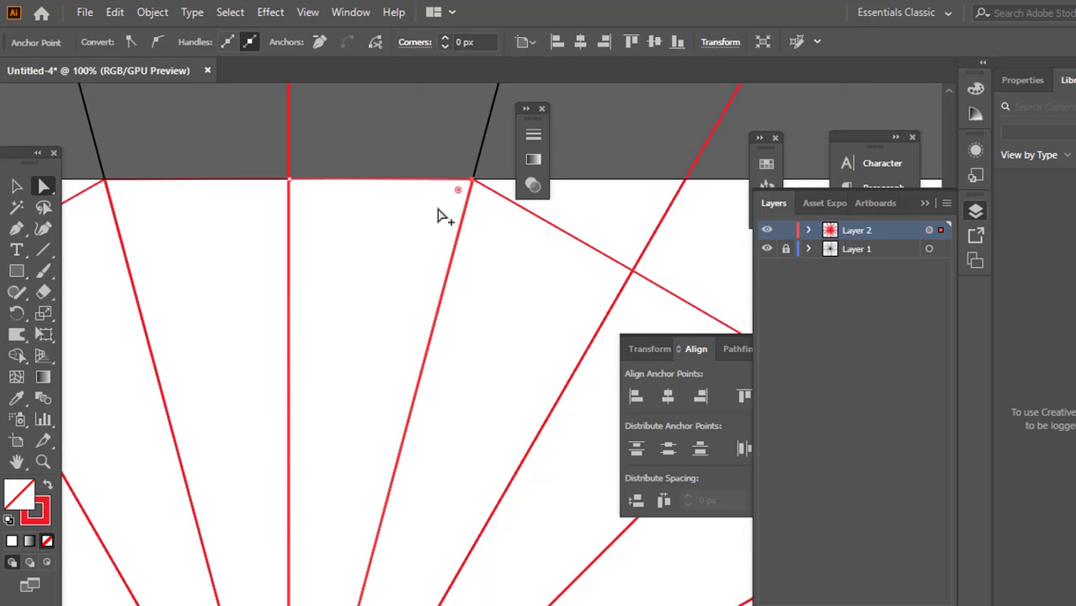
{"action": "scroll", "coordinate": [444, 202], "scroll_direction": "up", "scroll_amount": 4}
{"action": "left_click", "coordinate": [16, 186]}
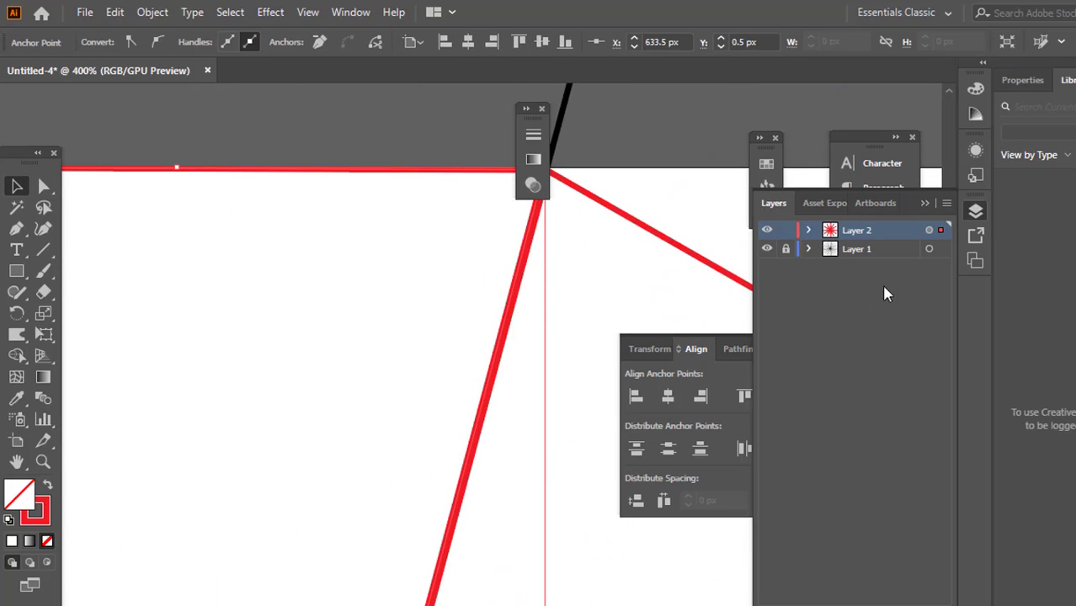
{"action": "scroll", "coordinate": [389, 292], "scroll_direction": "down", "scroll_amount": 4}
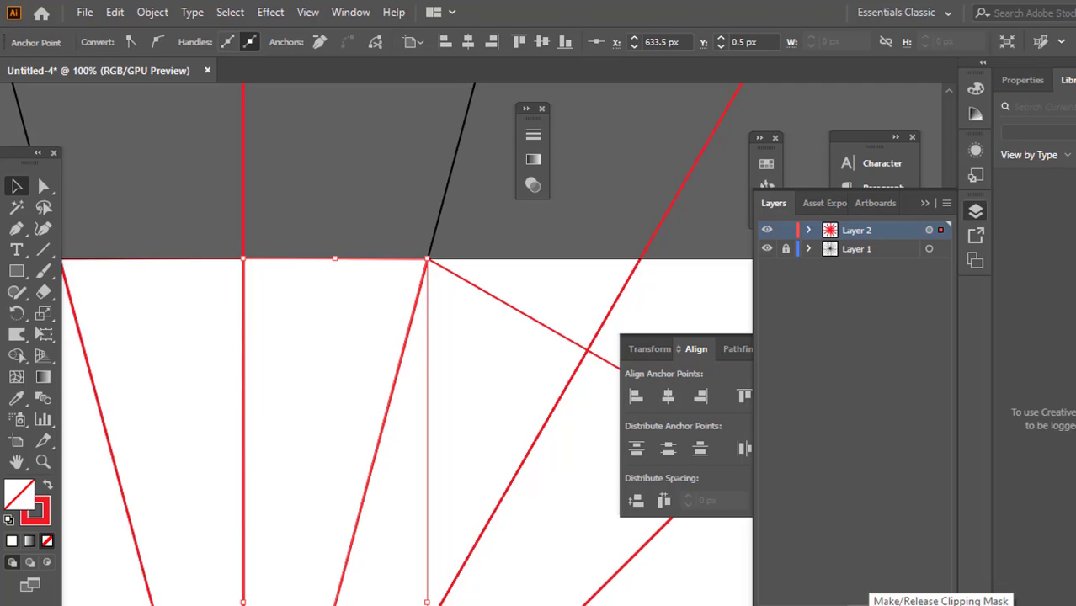
{"action": "left_click", "coordinate": [871, 604]}
{"action": "scroll", "coordinate": [231, 333], "scroll_direction": "down", "scroll_amount": 3}
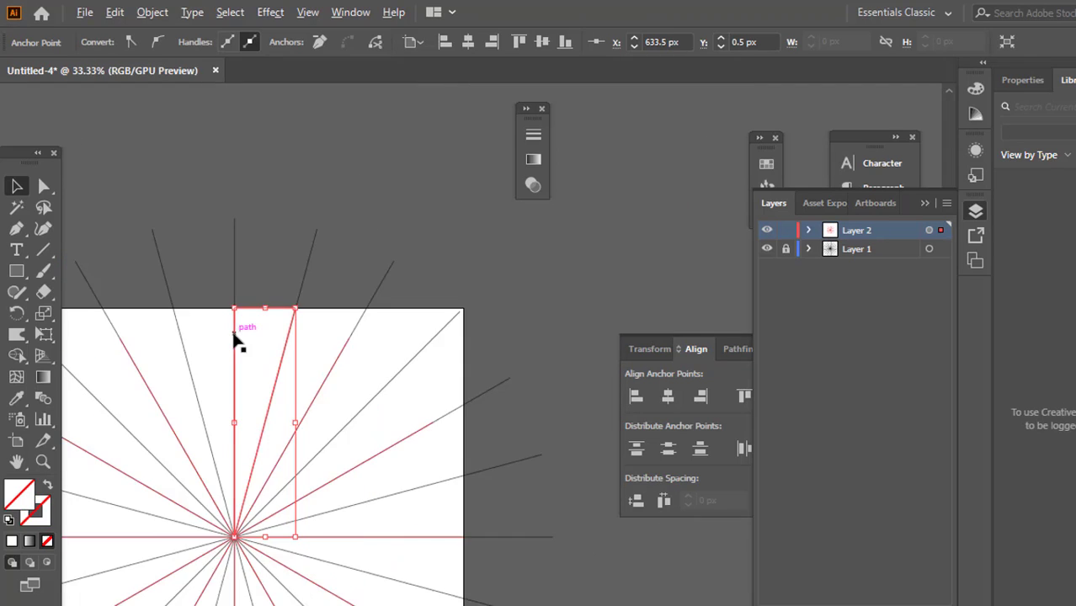
{"action": "left_click", "coordinate": [17, 187]}
{"action": "left_click", "coordinate": [244, 211]}
Activate the Paintbrush tool and set its stroke colour to black
{"action": "scroll", "coordinate": [239, 336], "scroll_direction": "up", "scroll_amount": 3}
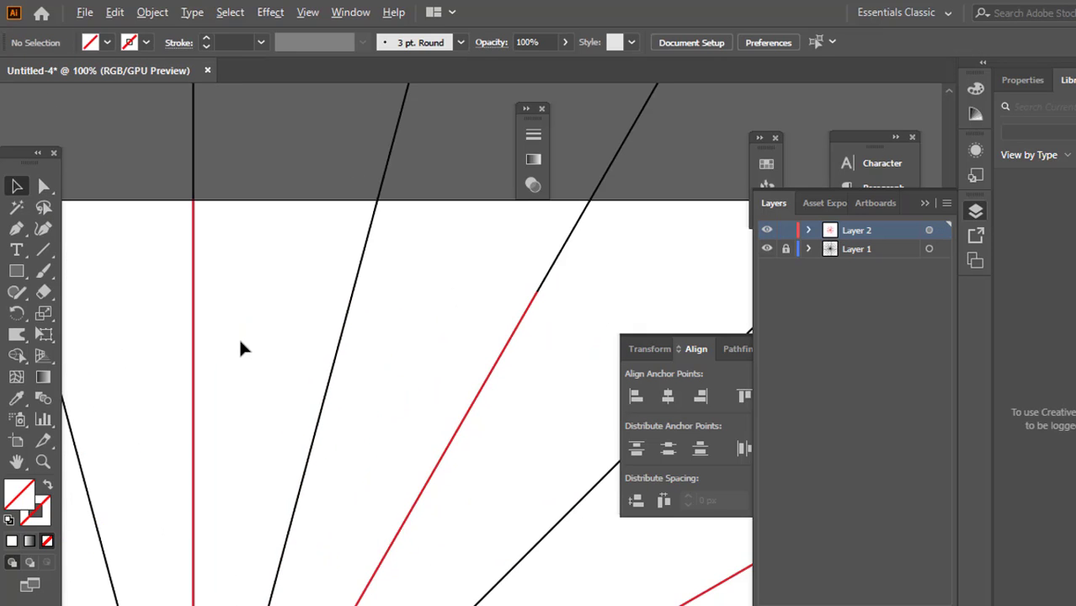
{"action": "scroll", "coordinate": [274, 343], "scroll_direction": "down", "scroll_amount": 3}
{"action": "scroll", "coordinate": [222, 260], "scroll_direction": "up", "scroll_amount": 3}
{"action": "key", "text": "b"}
{"action": "left_click", "coordinate": [128, 42]}
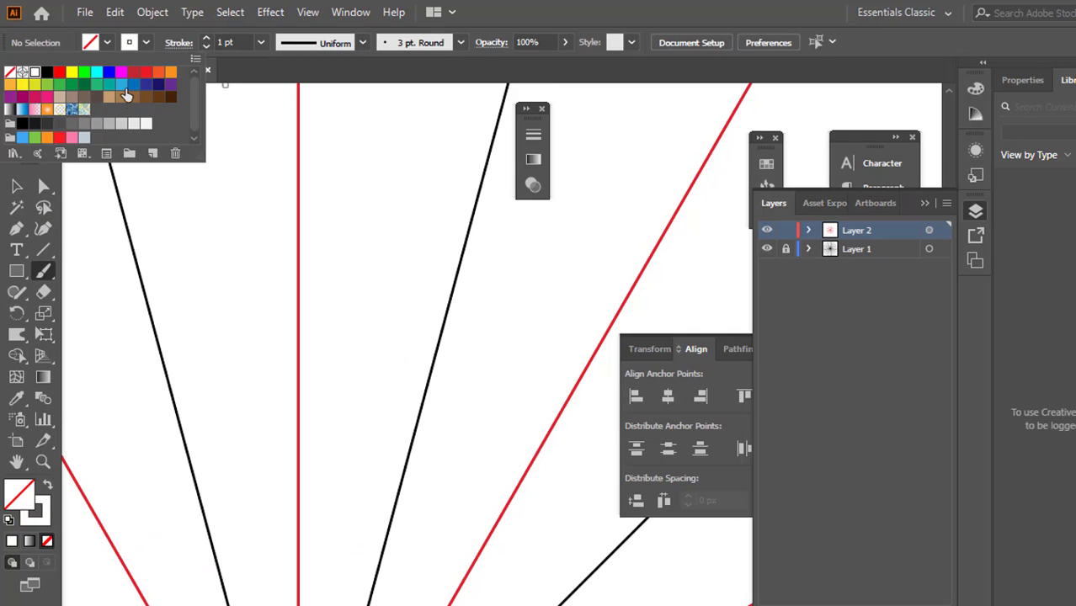
{"action": "left_click", "coordinate": [47, 75]}
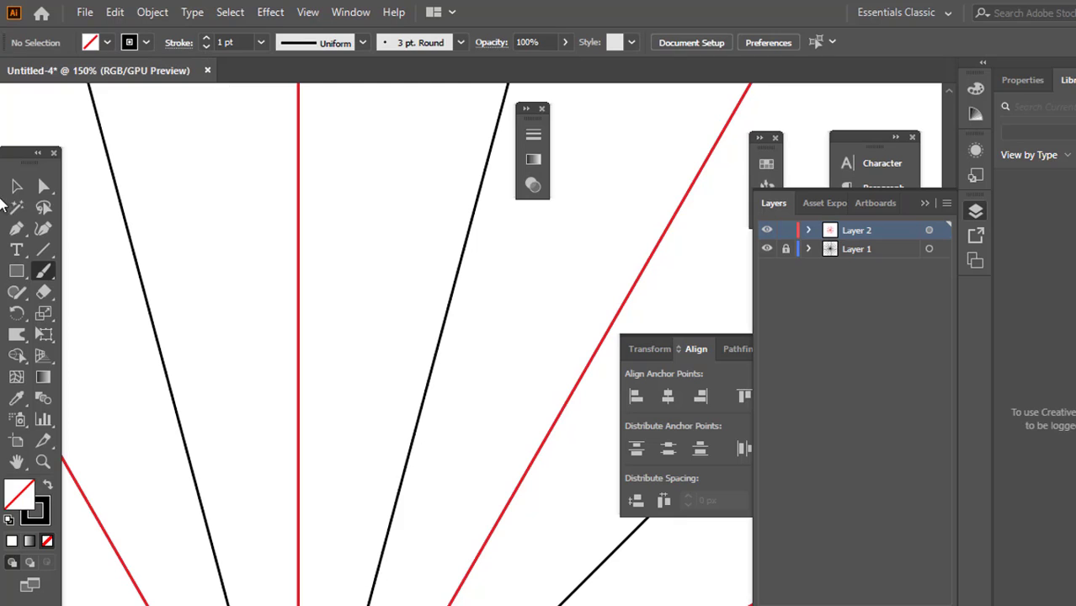
Paint a diagonal Paintbrush stroke across the masked wedge, crossing the red vertical line and the adjacent black radial line
{"action": "left_click", "coordinate": [17, 187]}
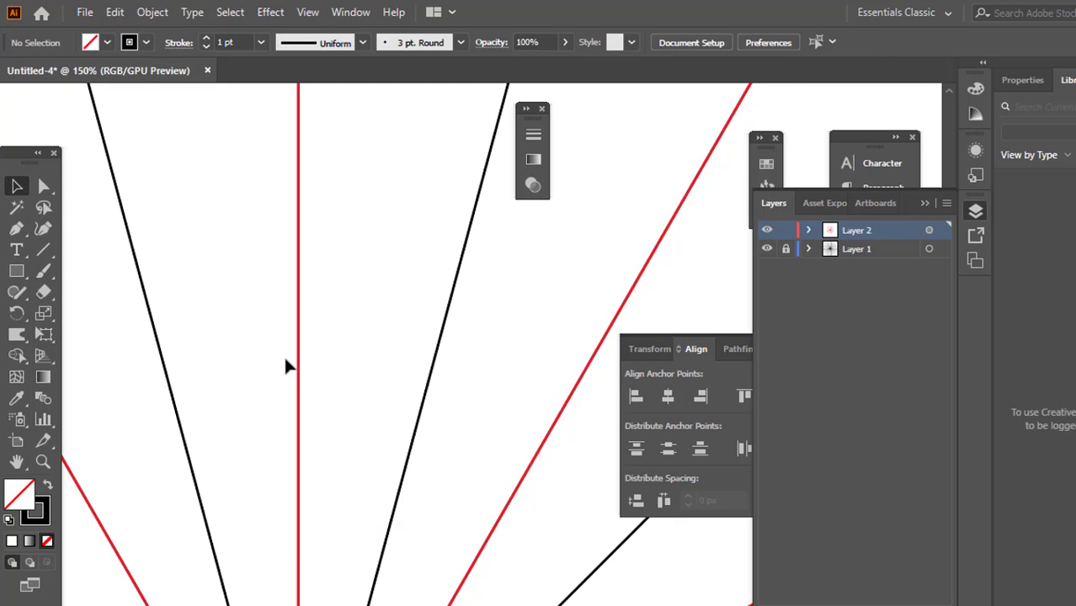
{"action": "key", "text": "b"}
{"action": "left_click_drag", "start_coordinate": [245, 265], "coordinate": [434, 468]}
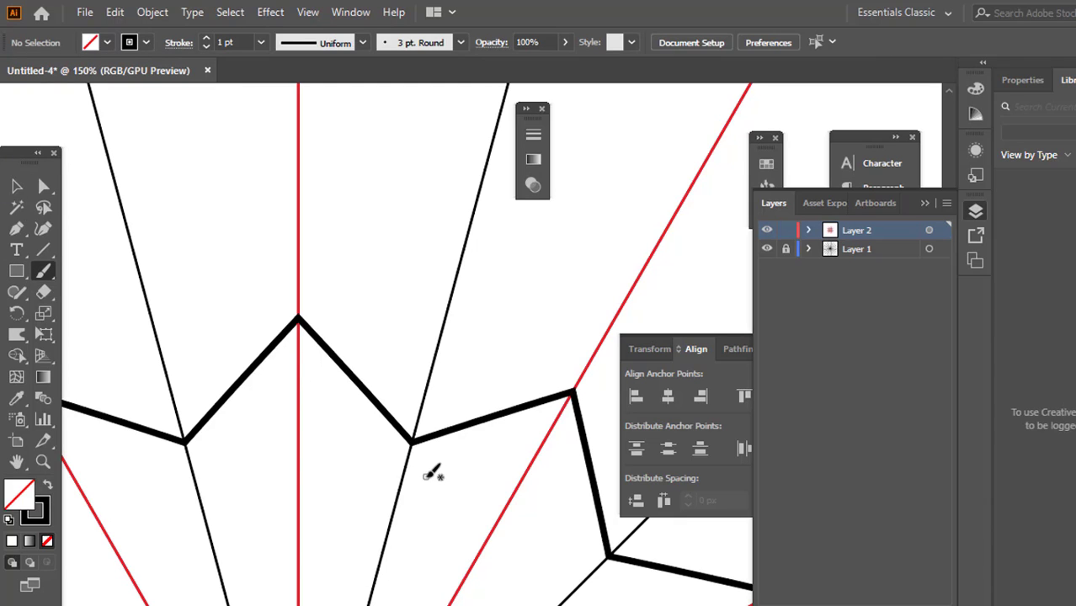
{"action": "scroll", "coordinate": [329, 375], "scroll_direction": "down", "scroll_amount": 1}
{"action": "scroll", "coordinate": [329, 376], "scroll_direction": "up", "scroll_amount": 2}
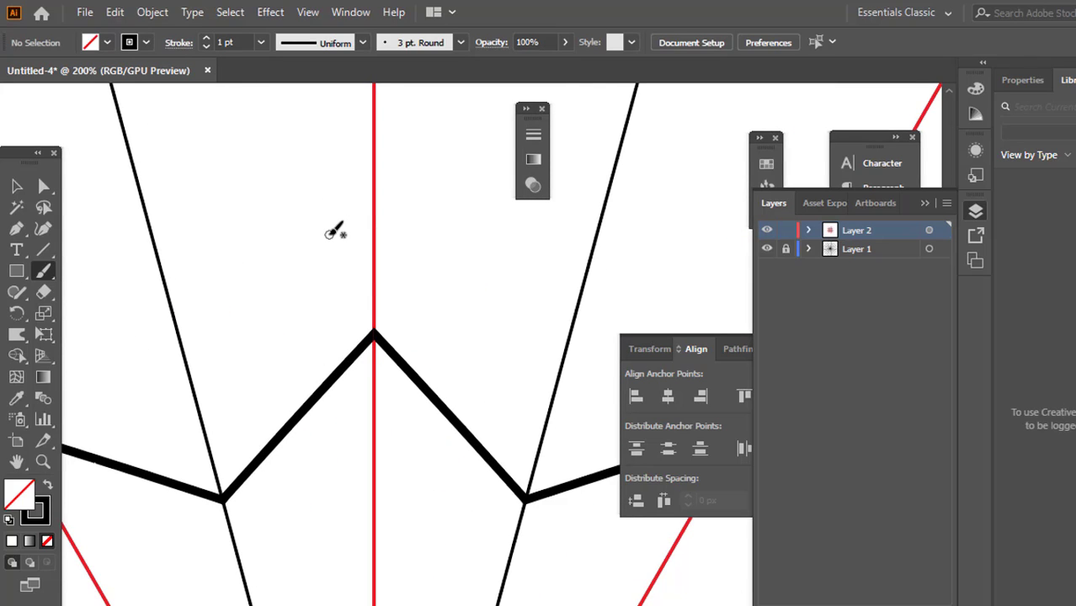
{"action": "scroll", "coordinate": [383, 300], "scroll_direction": "down", "scroll_amount": 3}
{"action": "scroll", "coordinate": [390, 286], "scroll_direction": "up", "scroll_amount": 3}
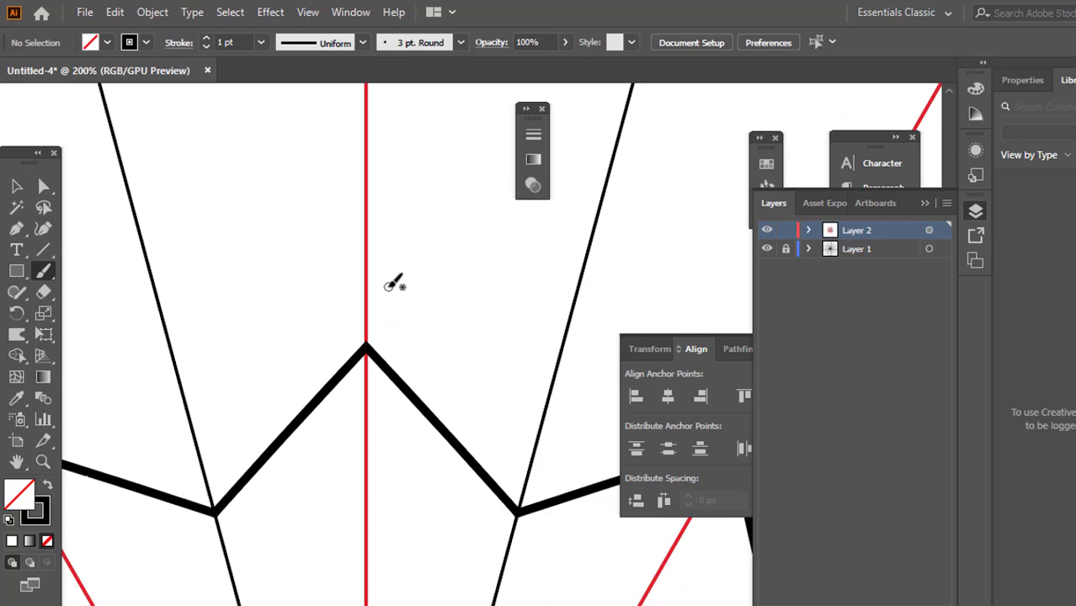
{"action": "scroll", "coordinate": [335, 266], "scroll_direction": "right", "scroll_amount": 1}
{"action": "scroll", "coordinate": [306, 250], "scroll_direction": "up", "scroll_amount": 3}
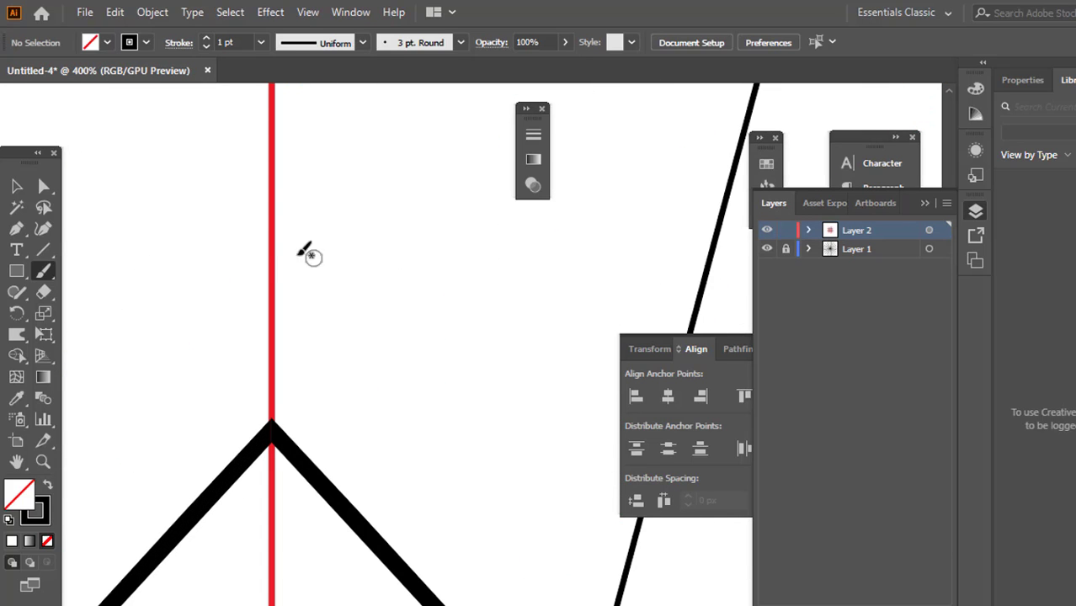
Inspect how the mirrored strokes meet along the red and black radial lines and around the repeated mandala, and deselect the paths
{"action": "scroll", "coordinate": [272, 254], "scroll_direction": "right", "scroll_amount": 2}
{"action": "scroll", "coordinate": [559, 307], "scroll_direction": "up", "scroll_amount": 1}
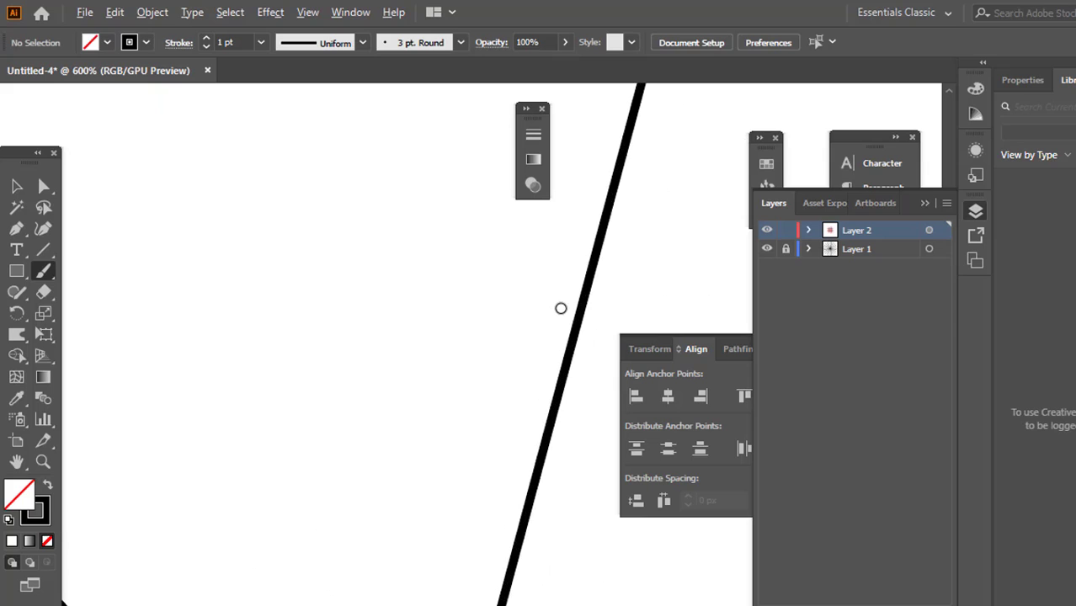
{"action": "scroll", "coordinate": [561, 311], "scroll_direction": "down", "scroll_amount": 2}
{"action": "scroll", "coordinate": [554, 336], "scroll_direction": "down", "scroll_amount": 2}
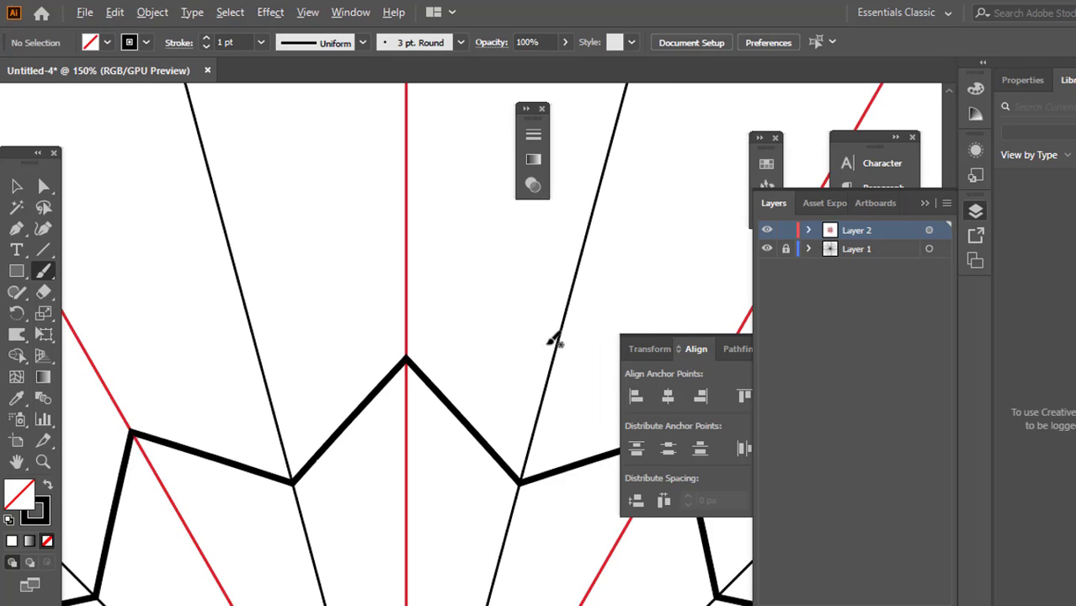
{"action": "scroll", "coordinate": [550, 339], "scroll_direction": "up", "scroll_amount": 2}
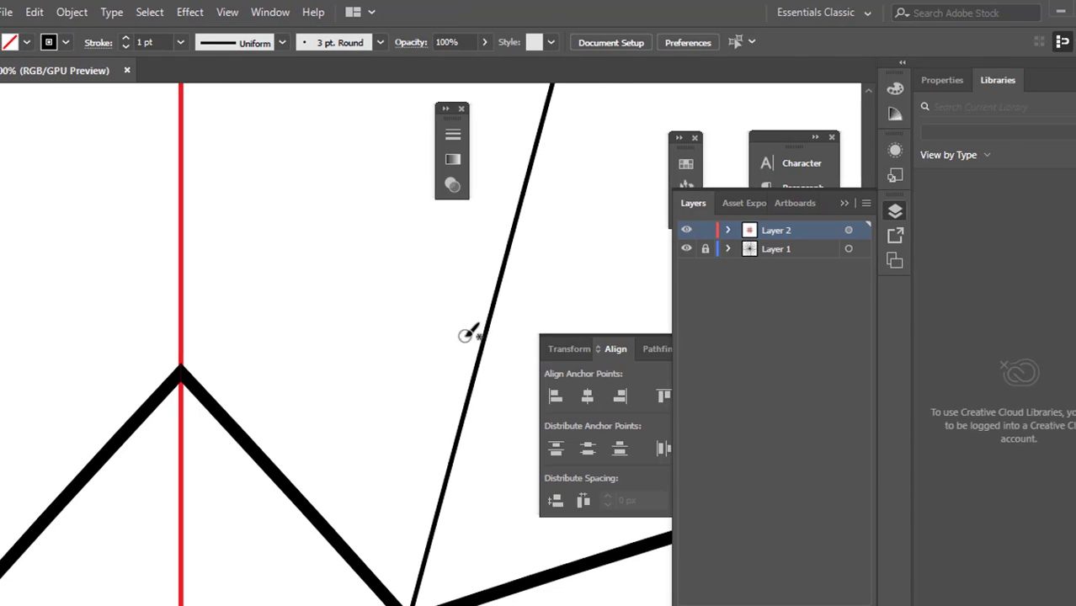
{"action": "scroll", "coordinate": [466, 335], "scroll_direction": "down", "scroll_amount": 2}
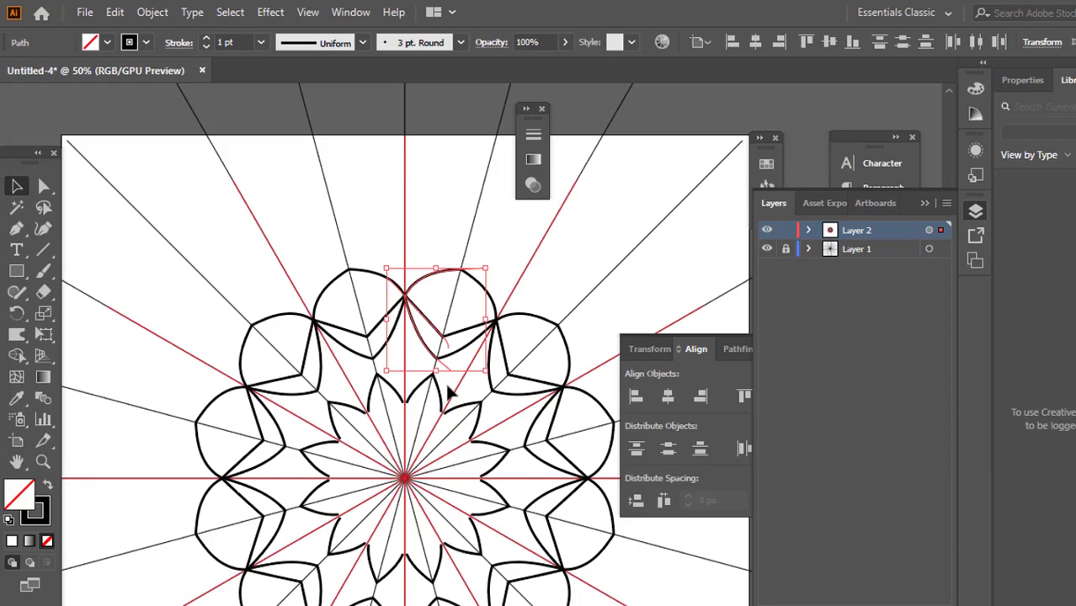
{"action": "scroll", "coordinate": [444, 385], "scroll_direction": "down", "scroll_amount": 1}
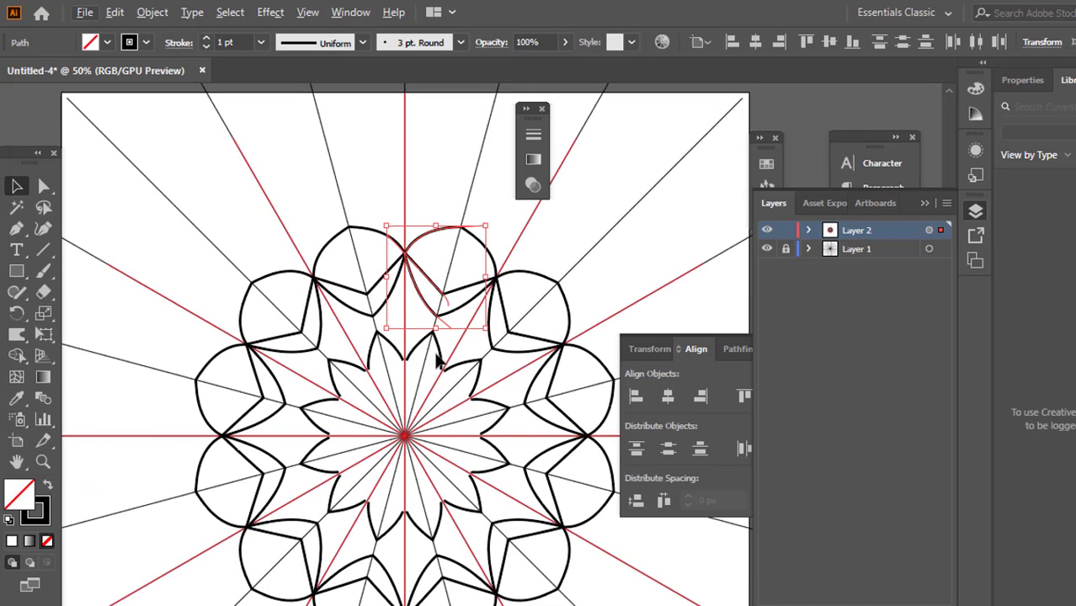
{"action": "scroll", "coordinate": [475, 238], "scroll_direction": "up", "scroll_amount": 1}
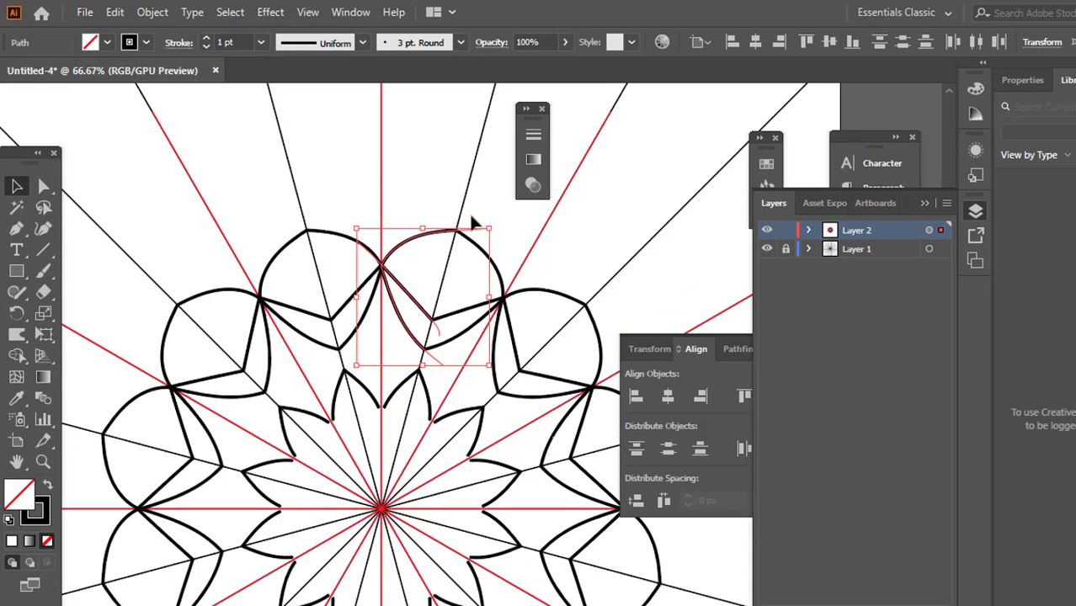
{"action": "scroll", "coordinate": [473, 223], "scroll_direction": "up", "scroll_amount": 2}
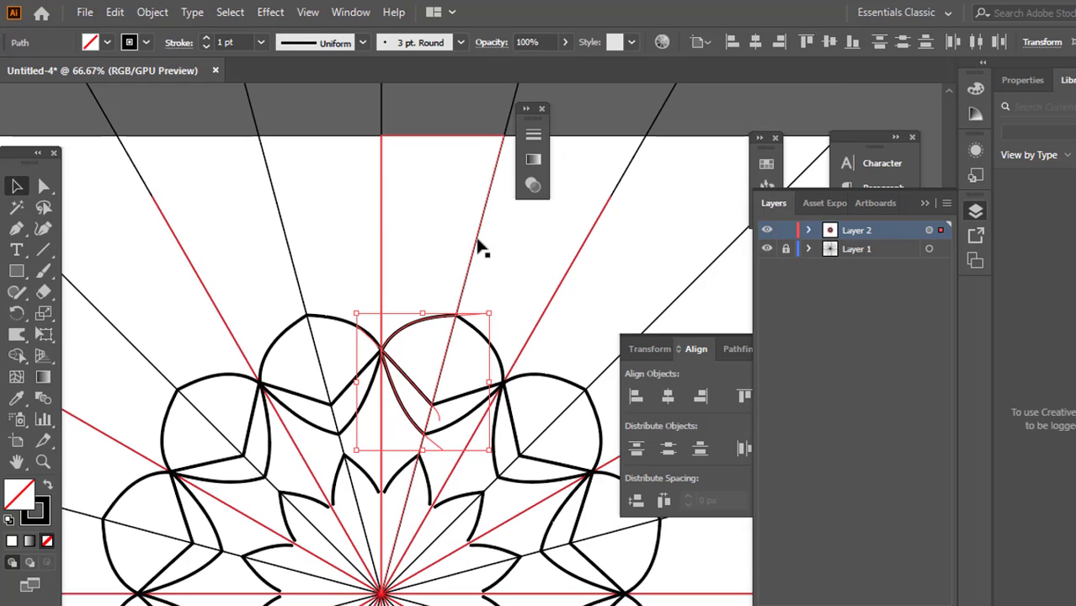
{"action": "left_click", "coordinate": [431, 252]}
{"action": "scroll", "coordinate": [429, 223], "scroll_direction": "down", "scroll_amount": 2}
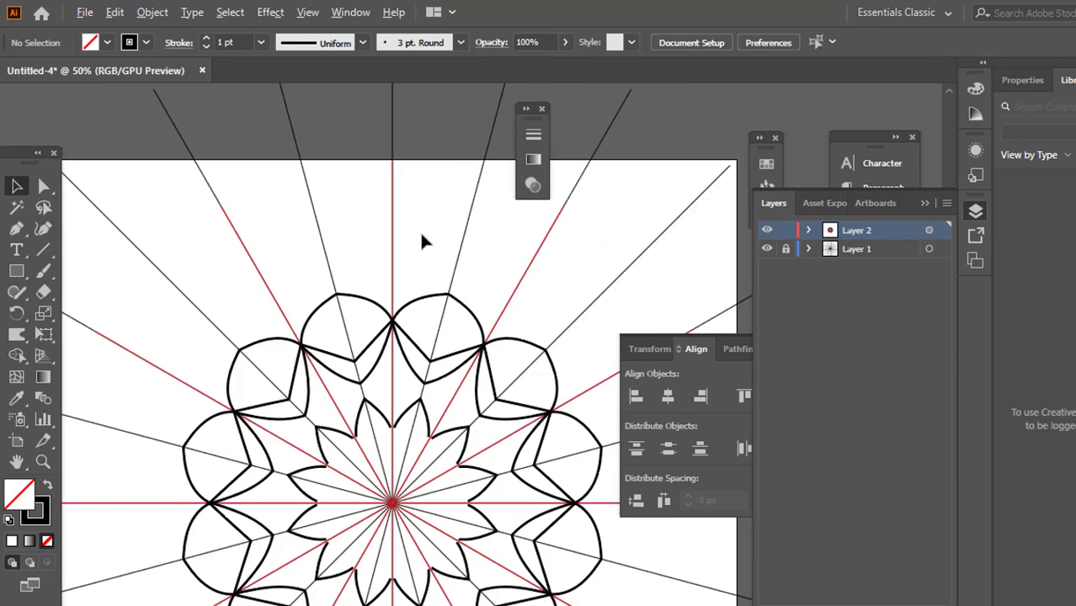
{"action": "scroll", "coordinate": [448, 334], "scroll_direction": "up", "scroll_amount": 2}
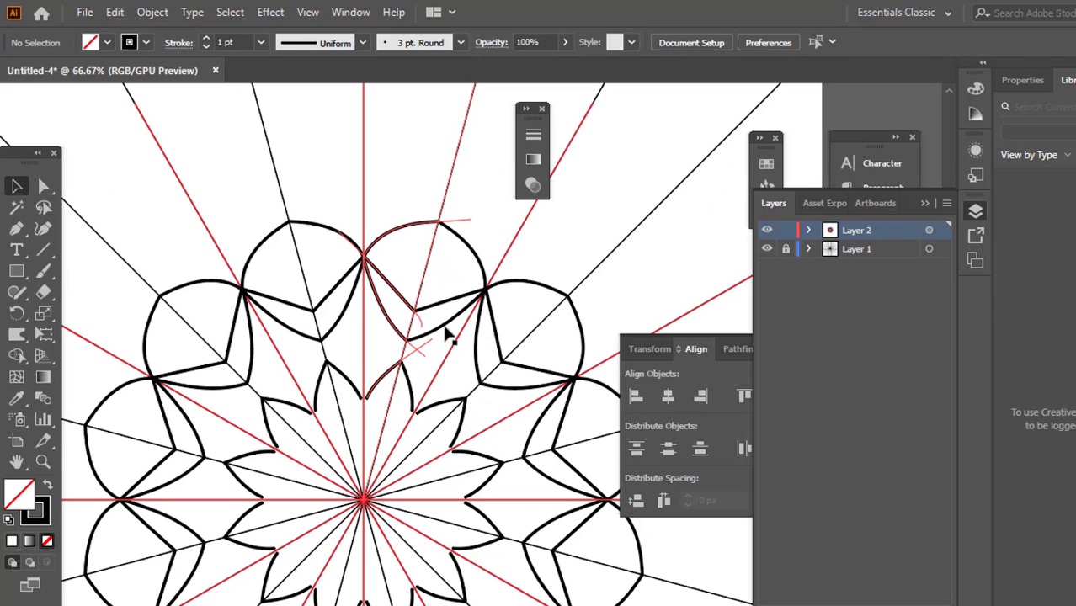
Save the document under the name 11 as an Adobe Illustrator (*.AI) file in the Downloads folder
{"action": "left_click", "coordinate": [86, 13]}
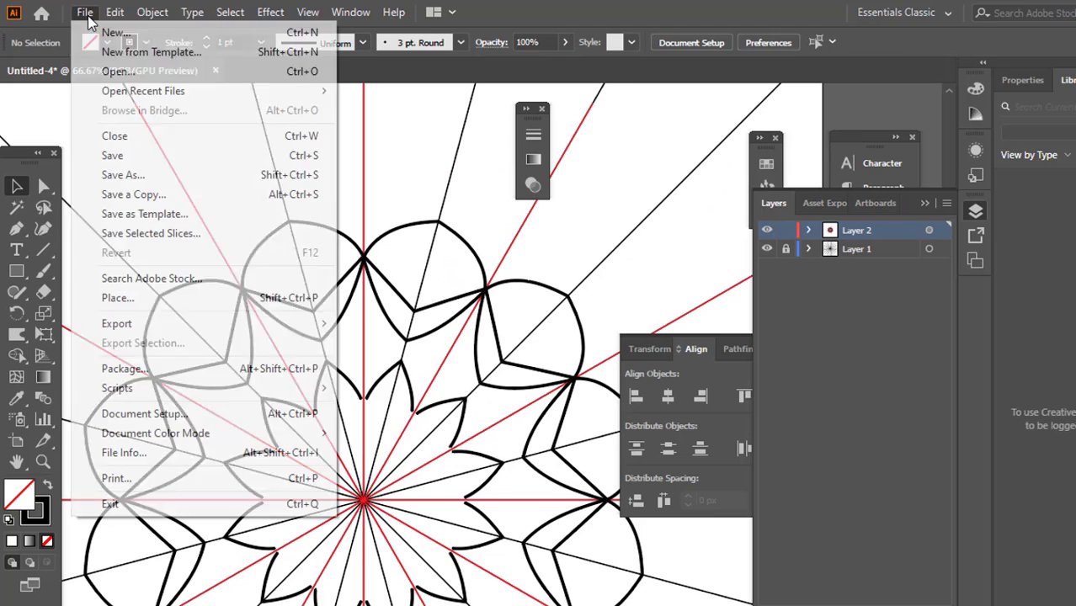
{"action": "left_click", "coordinate": [139, 176]}
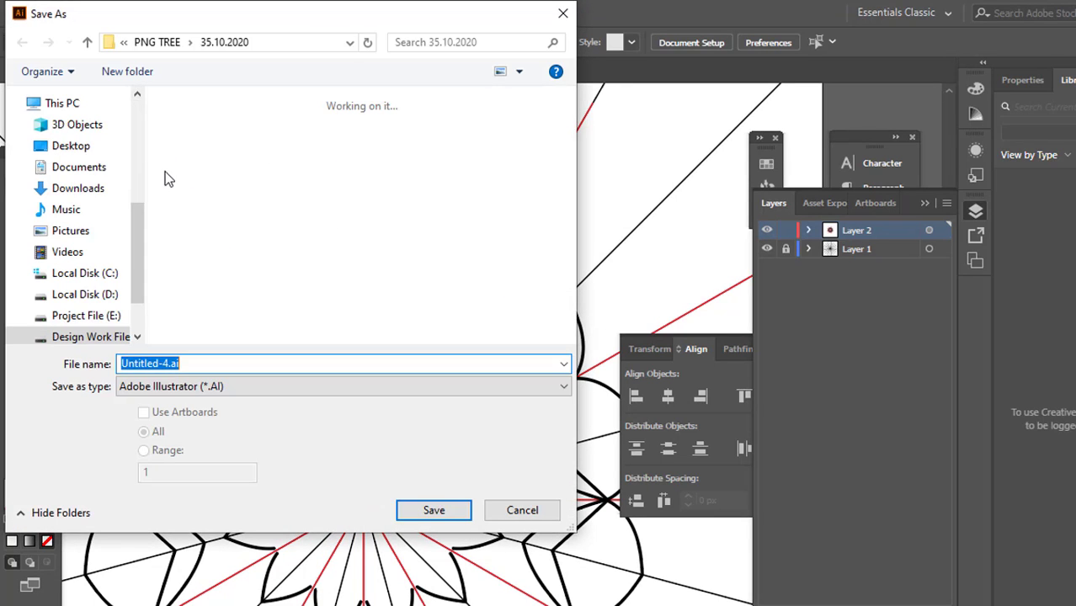
{"action": "left_click", "coordinate": [116, 190]}
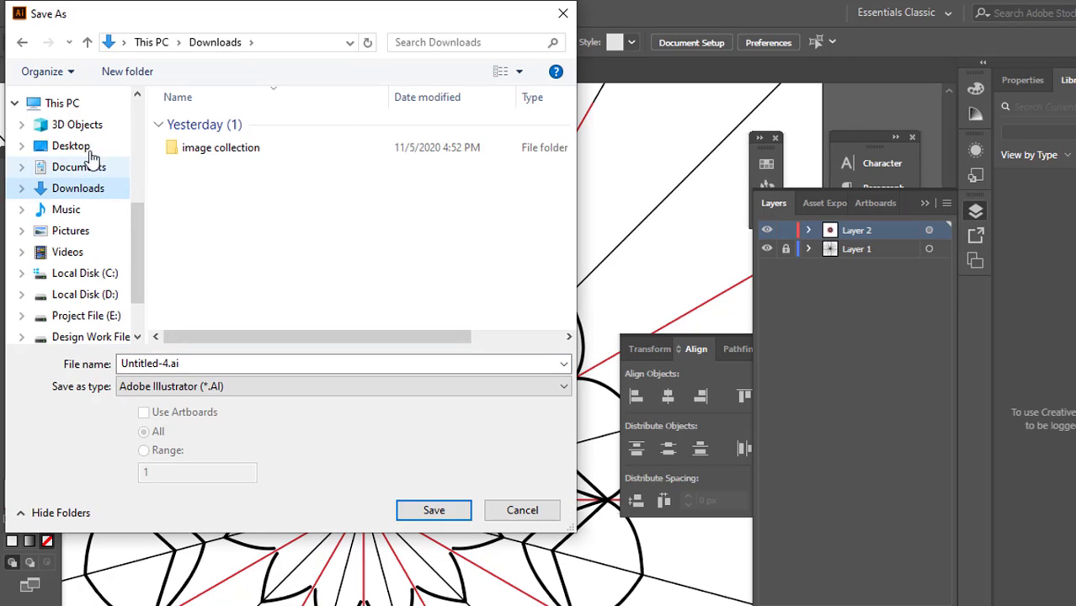
{"action": "scroll", "coordinate": [126, 243], "scroll_direction": "down", "scroll_amount": 1}
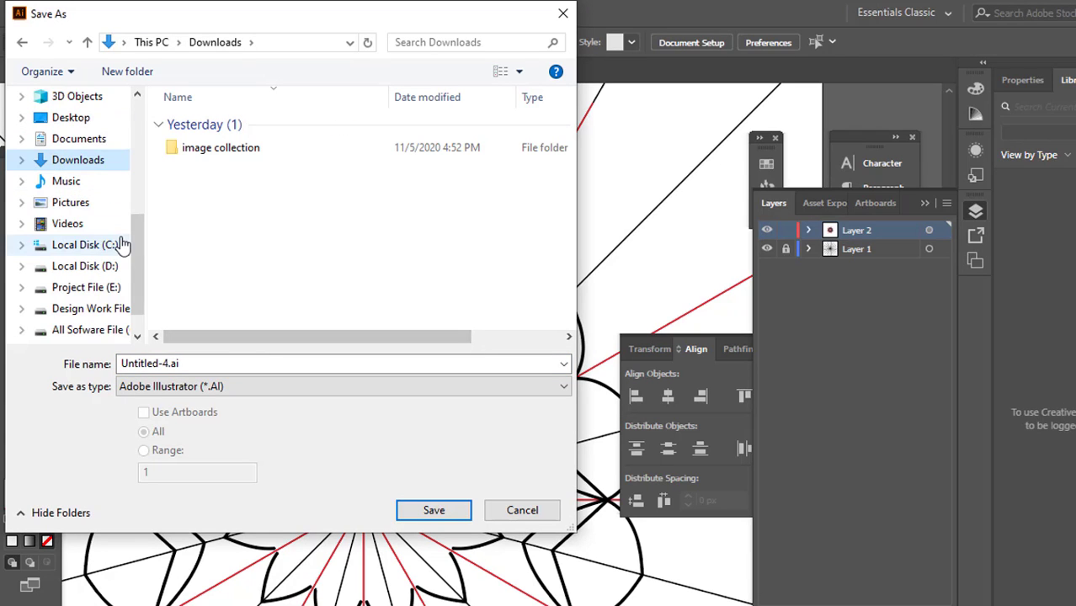
{"action": "left_click", "coordinate": [99, 231]}
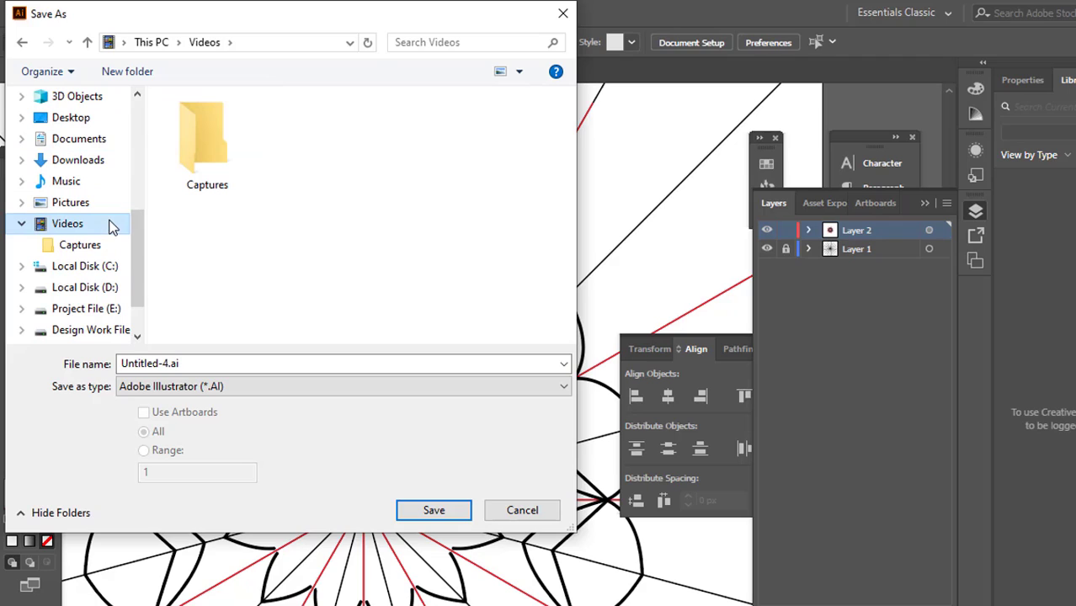
{"action": "left_click", "coordinate": [101, 161]}
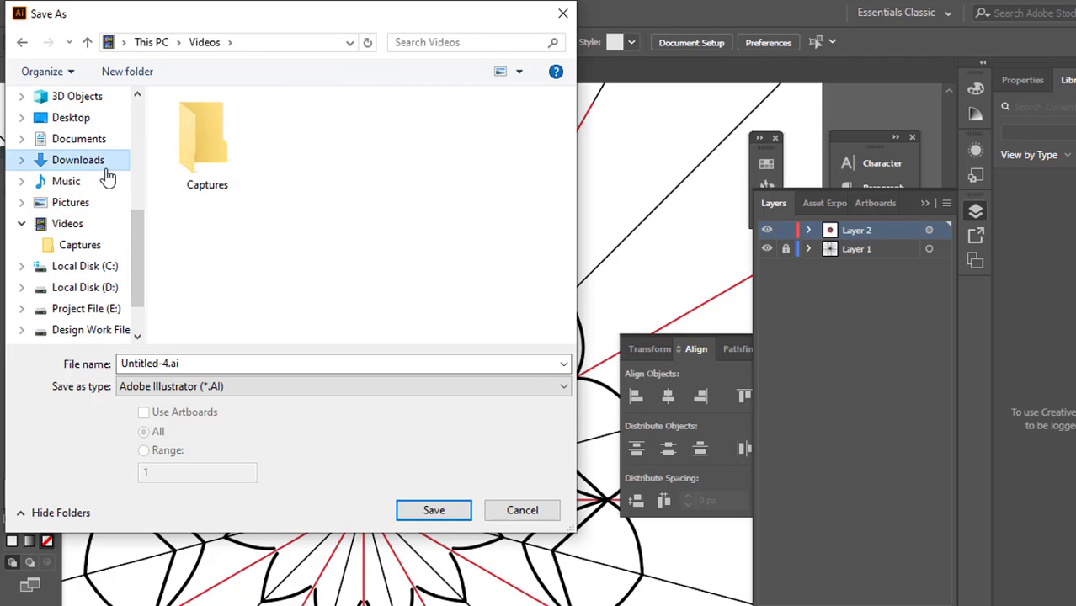
{"action": "left_click", "coordinate": [244, 364]}
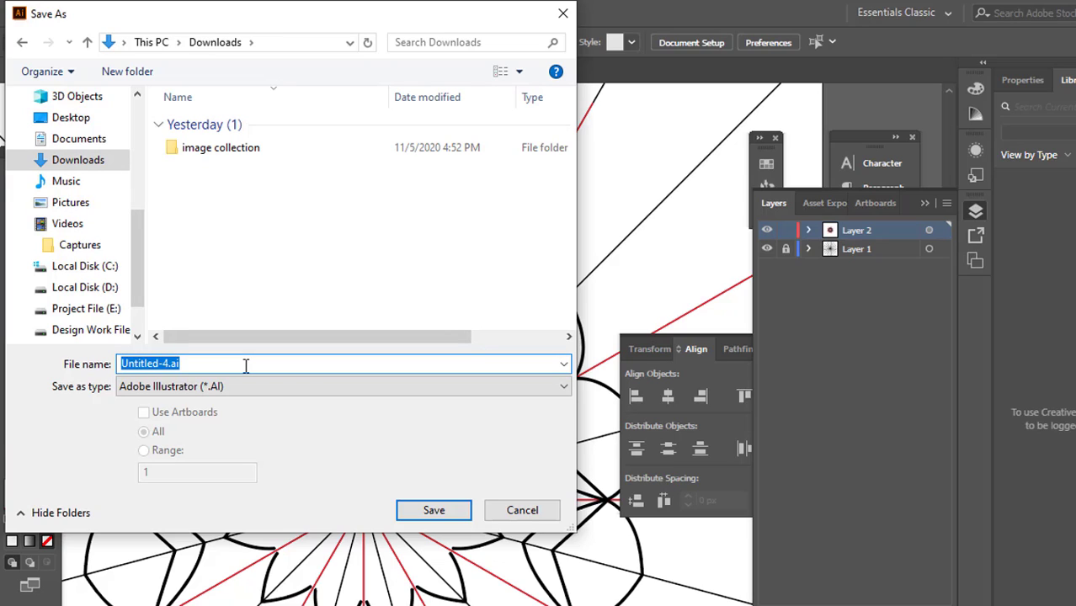
{"action": "type", "text": "11"}
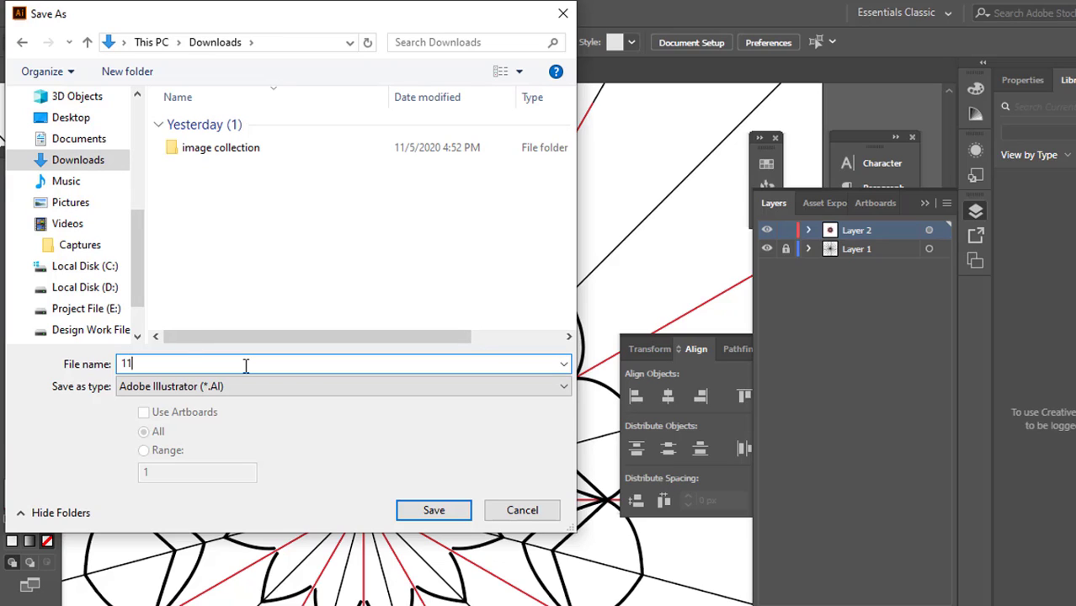
{"action": "left_click", "coordinate": [428, 509]}
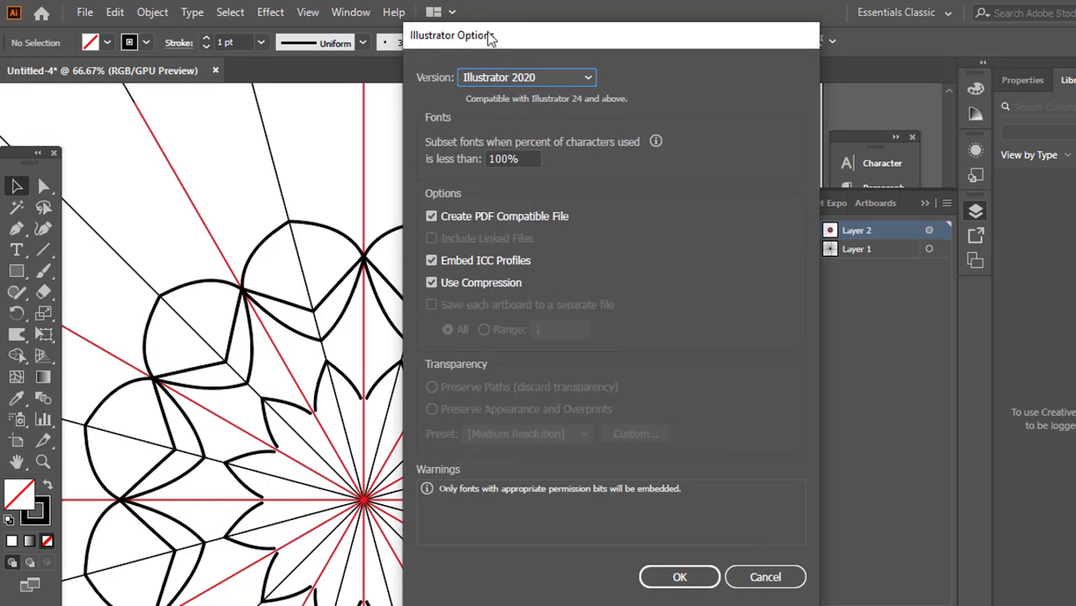
Set the file version to Illustrator CC (Legacy) and accept the save options
{"action": "left_click", "coordinate": [508, 77]}
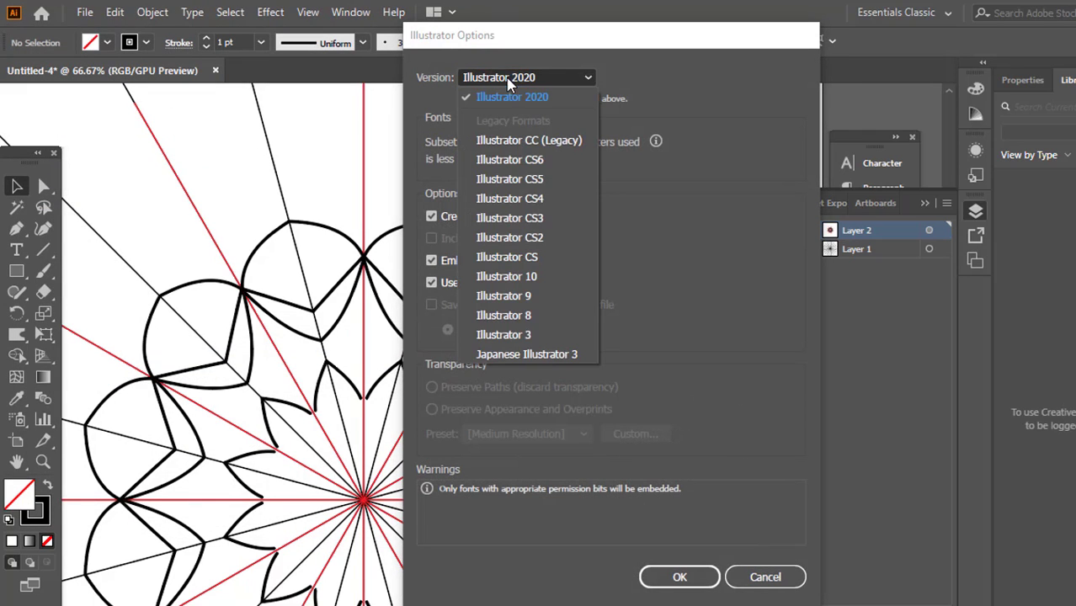
{"action": "left_click", "coordinate": [548, 141]}
{"action": "left_click", "coordinate": [681, 567]}
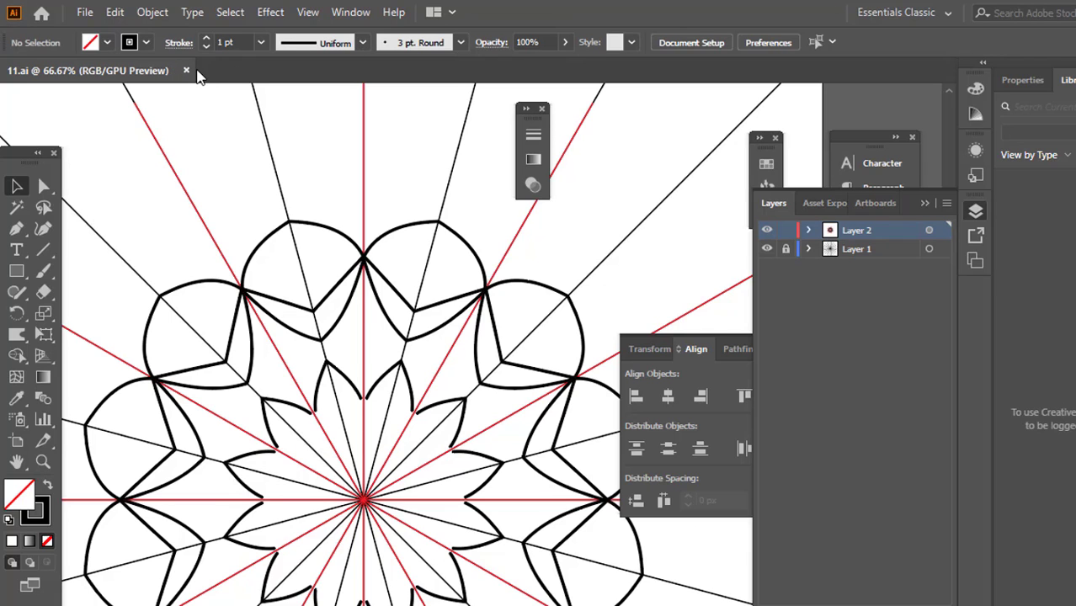
Close the document, switch to File Explorer and reopen 11.ai from the Downloads folder
{"action": "left_click", "coordinate": [186, 71]}
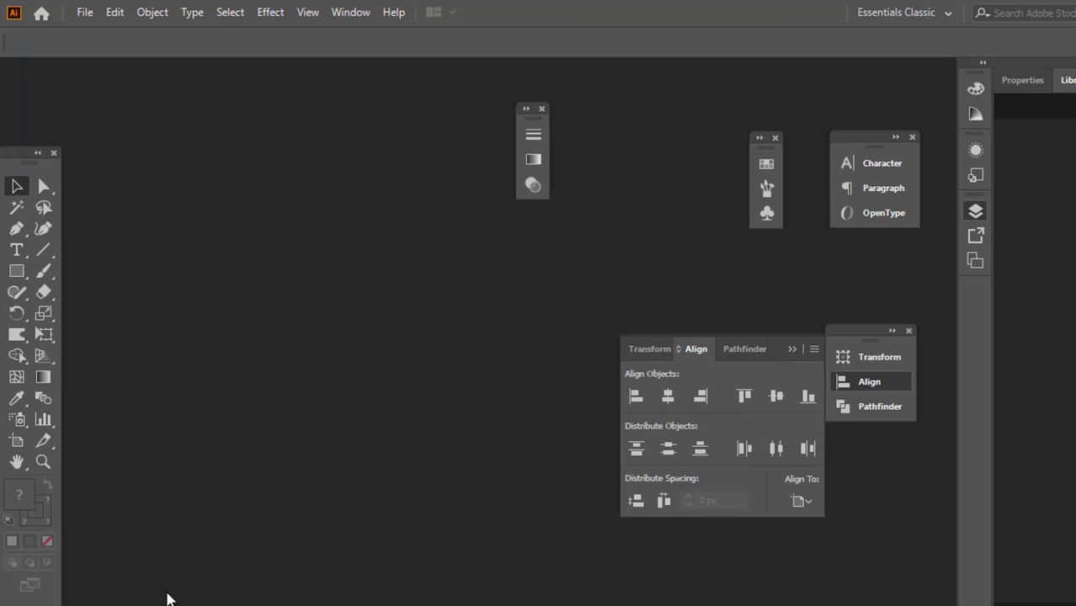
{"action": "left_click", "coordinate": [168, 599]}
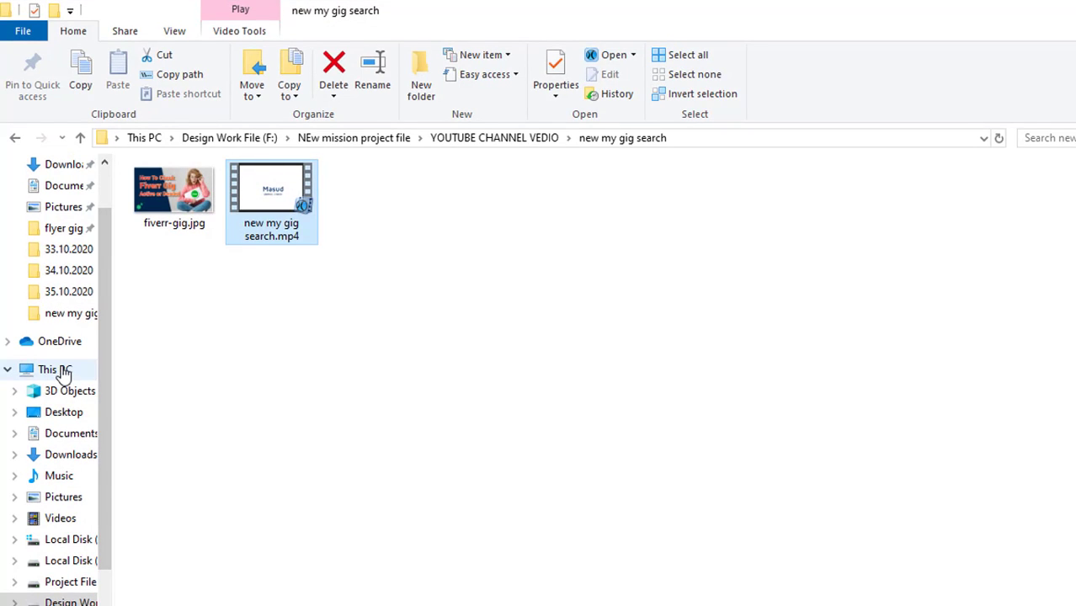
{"action": "left_click", "coordinate": [65, 369]}
{"action": "double_click", "coordinate": [936, 221]}
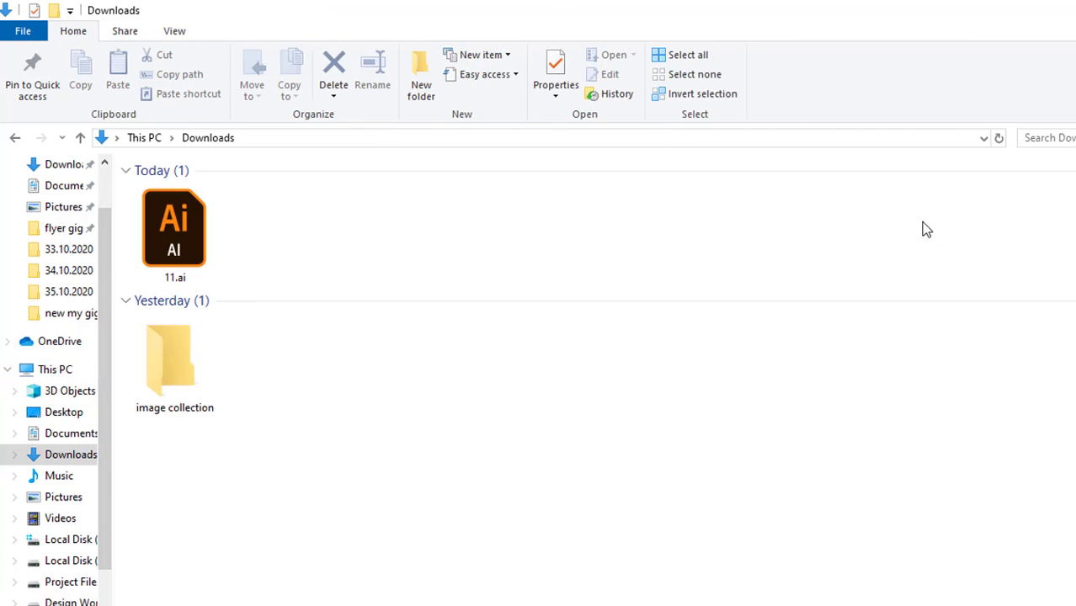
{"action": "double_click", "coordinate": [180, 229]}
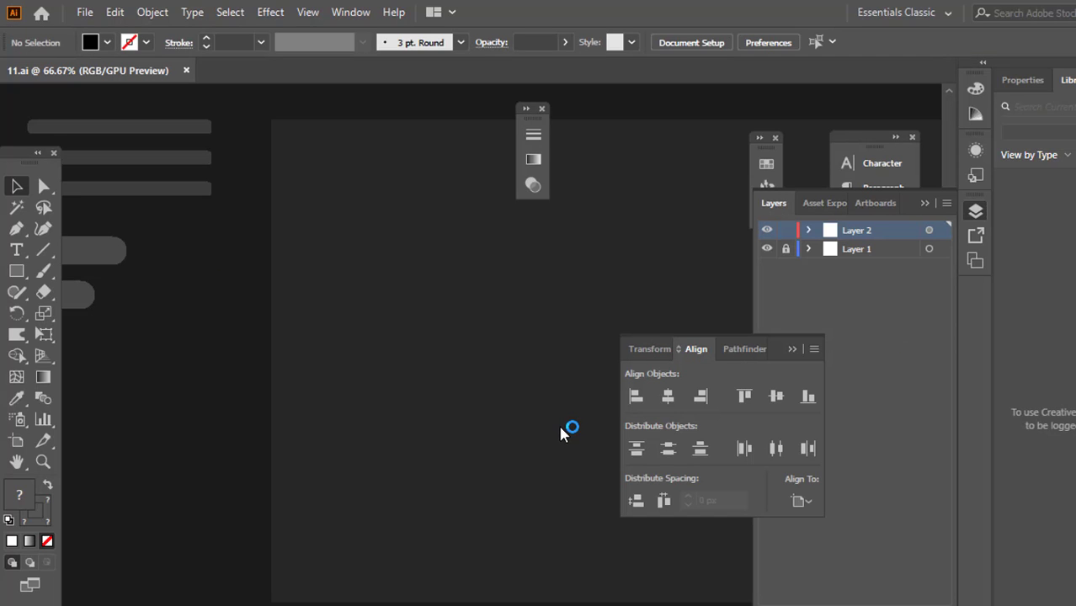
With the Paintbrush, paint a long curved stroke outward from the upper red line above the petals, plus a small hooked and a short straight stroke above it
{"action": "scroll", "coordinate": [455, 410], "scroll_direction": "down", "scroll_amount": 2}
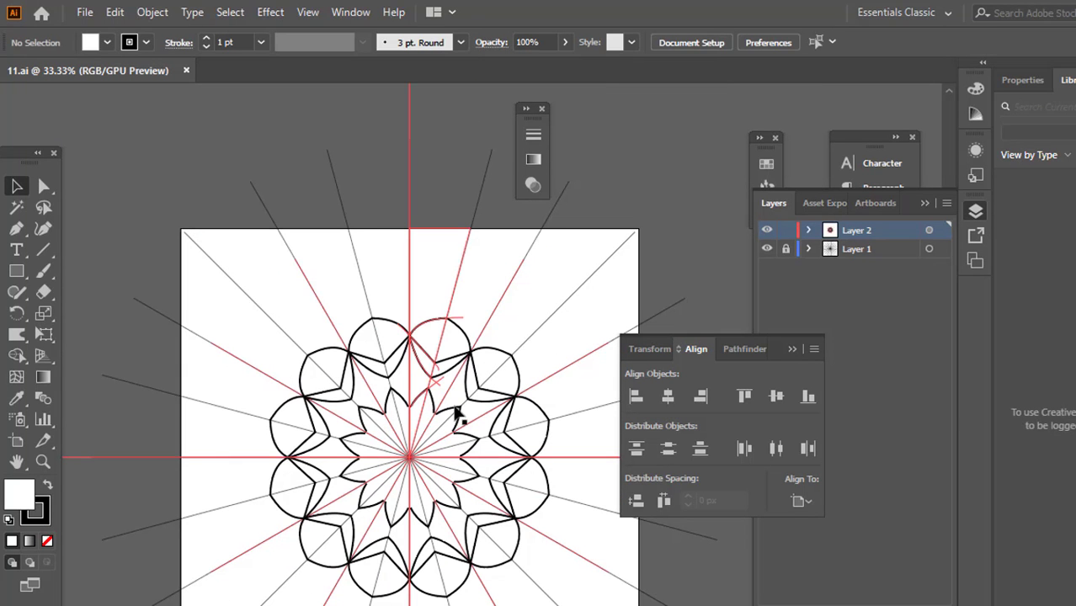
{"action": "key", "text": "b"}
{"action": "scroll", "coordinate": [419, 291], "scroll_direction": "up", "scroll_amount": 5}
{"action": "left_click_drag", "start_coordinate": [344, 348], "coordinate": [653, 265]}
{"action": "mouse_move", "coordinate": [316, 252]}
{"action": "left_mouse_down"}
{"action": "mouse_move", "coordinate": [262, 249]}
{"action": "mouse_move", "coordinate": [365, 212]}
{"action": "left_mouse_up"}
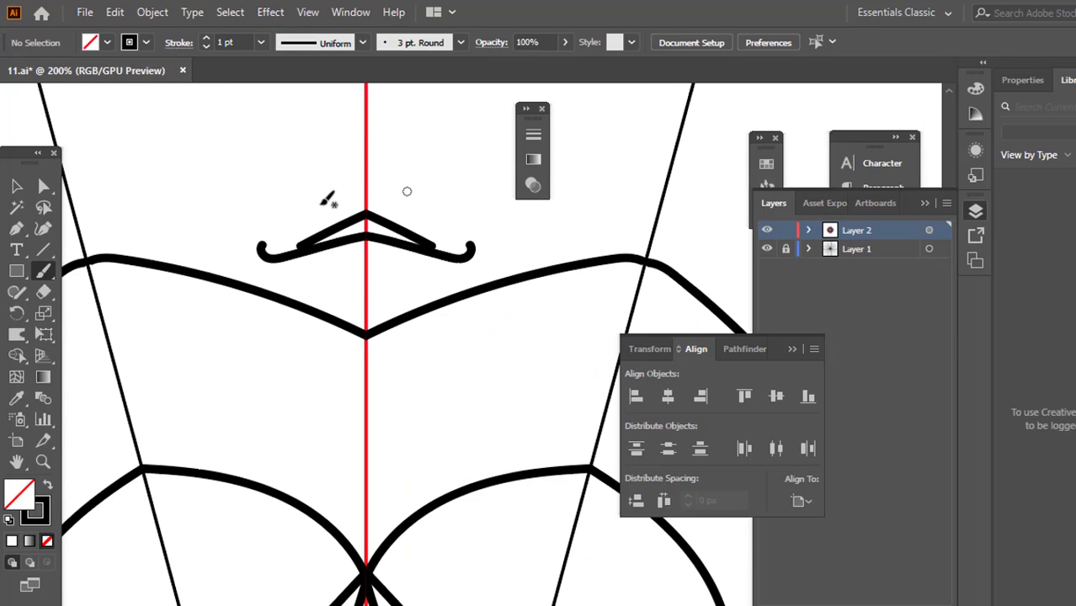
{"action": "left_click", "coordinate": [16, 190]}
Paint three short diagonal Paintbrush strokes crossing the red vertical line between the small hooked motif and the artboard's upper edge
{"action": "scroll", "coordinate": [451, 305], "scroll_direction": "up", "scroll_amount": 5}
{"action": "key", "text": "b"}
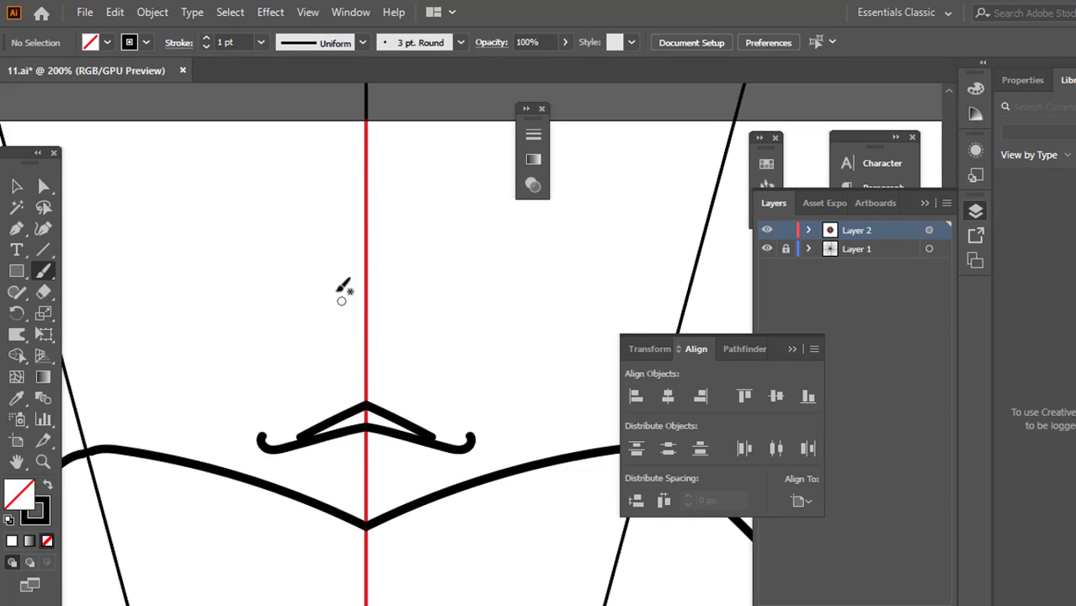
{"action": "left_click_drag", "start_coordinate": [323, 257], "coordinate": [481, 325]}
{"action": "left_click_drag", "start_coordinate": [352, 180], "coordinate": [384, 297]}
{"action": "left_click_drag", "start_coordinate": [307, 191], "coordinate": [426, 324]}
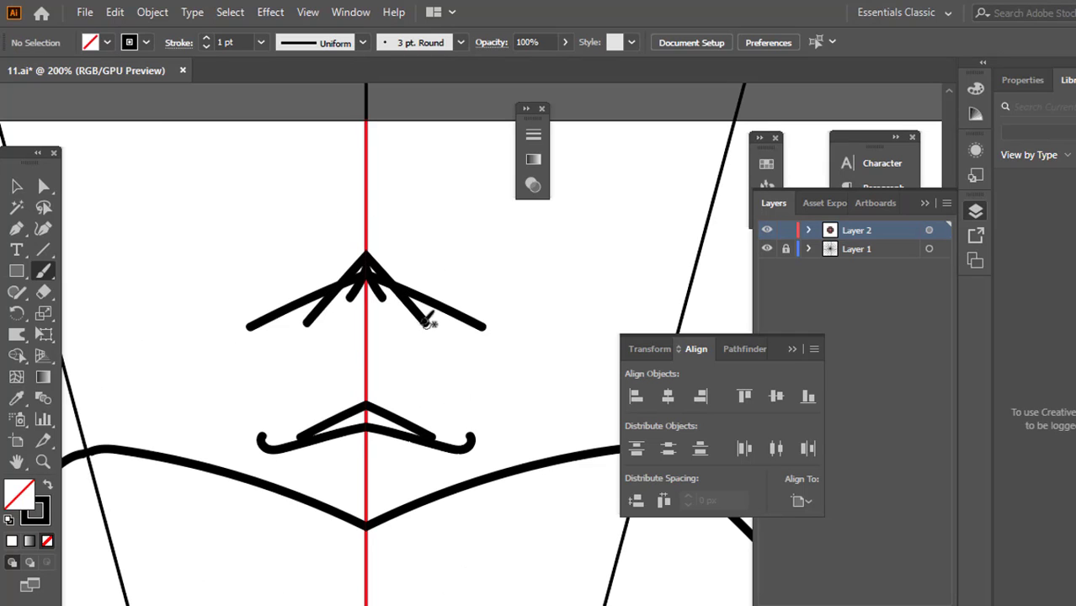
{"action": "left_click", "coordinate": [18, 187]}
{"action": "scroll", "coordinate": [419, 230], "scroll_direction": "down", "scroll_amount": 3}
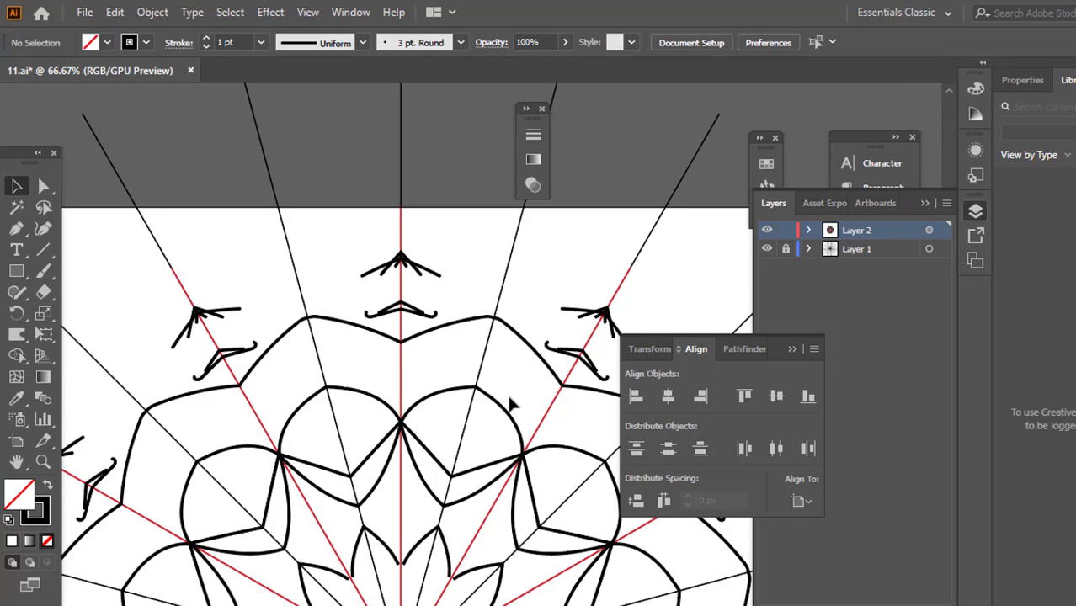